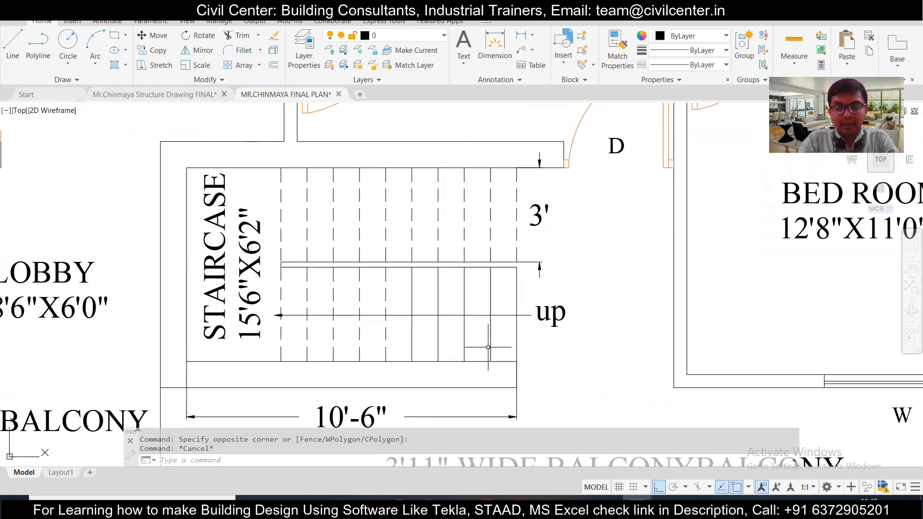
Step: Examine the staircase in the final plan, including its flight width, overall length and treads
scroll(488, 347, down, 2)
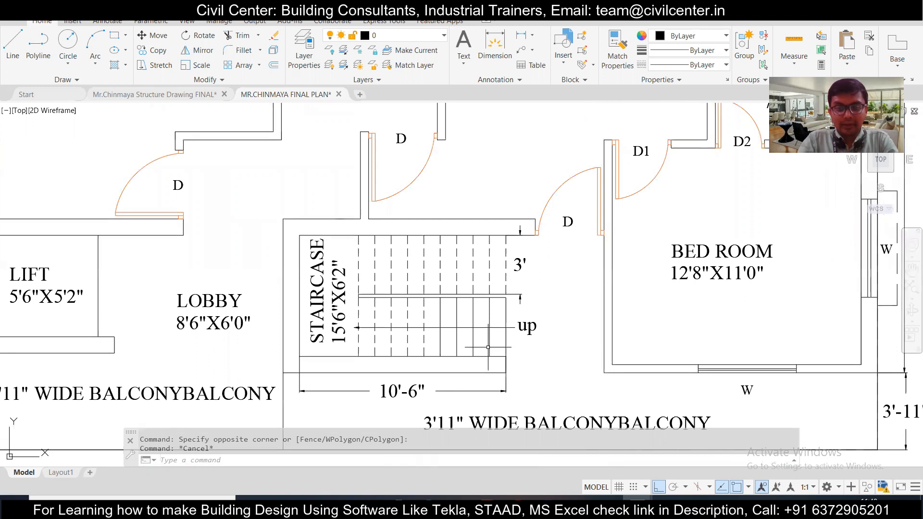
scroll(323, 343, up, 2)
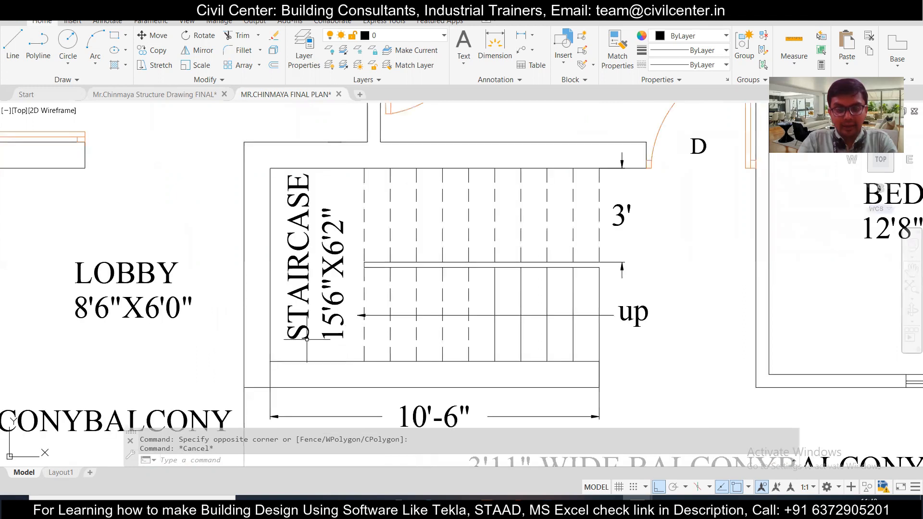
drag(306, 340, 318, 356)
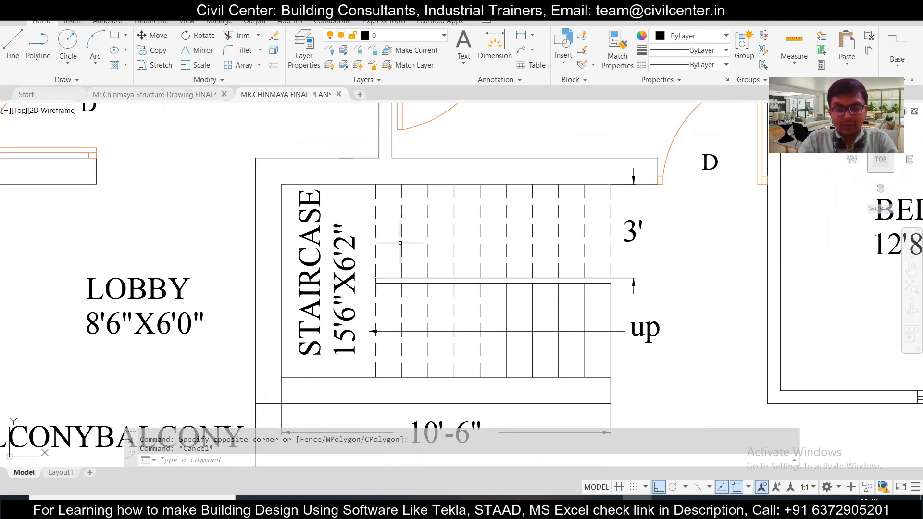
scroll(399, 243, down, 2)
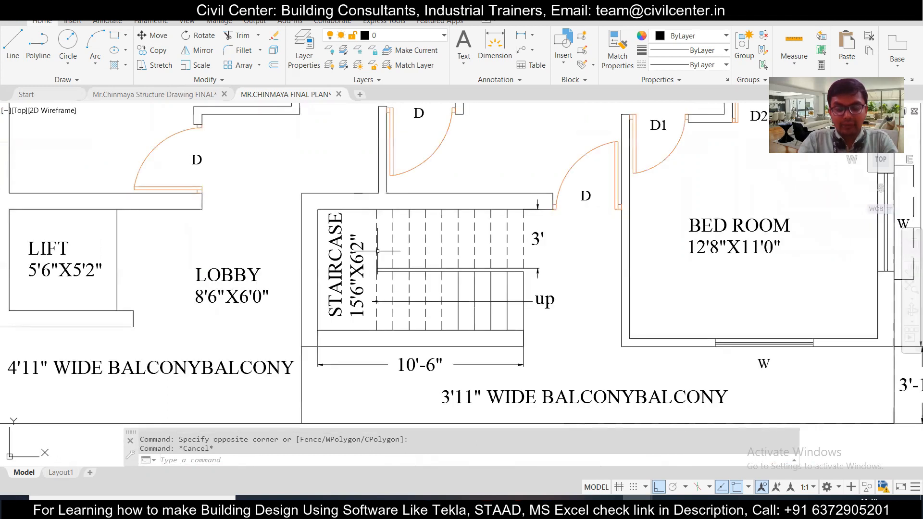
Step: Switch to the structure drawing and examine the staircase bay in the plinth beam and ground floor beam column layout
click(169, 95)
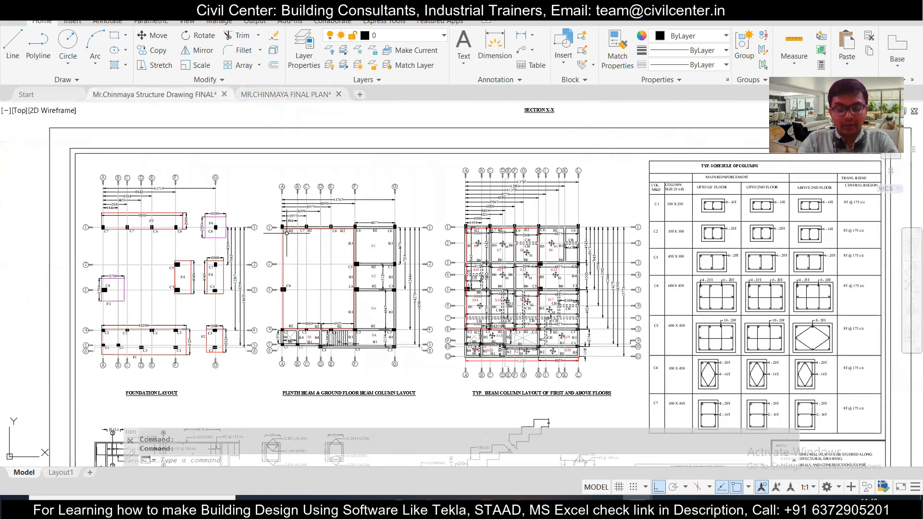
scroll(286, 233, down, 2)
scroll(325, 326, up, 2)
scroll(307, 292, up, 4)
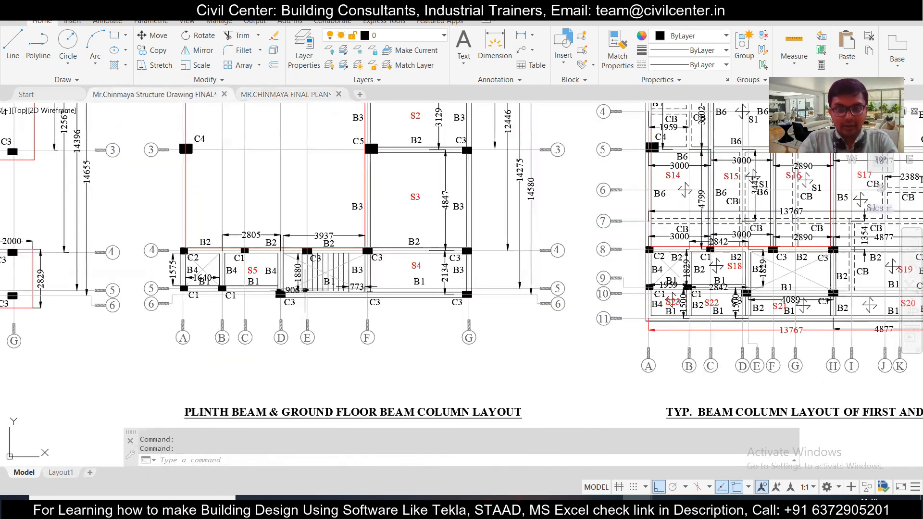
scroll(305, 290, down, 2)
scroll(307, 286, up, 2)
scroll(306, 286, up, 3)
scroll(306, 286, down, 1)
scroll(312, 282, down, 2)
Step: Examine the landing, riser and tread dimensions in the section of staircase
drag(340, 318, 290, 185)
drag(376, 320, 298, 178)
drag(403, 330, 348, 241)
drag(450, 328, 324, 302)
scroll(325, 302, down, 2)
drag(365, 245, 350, 269)
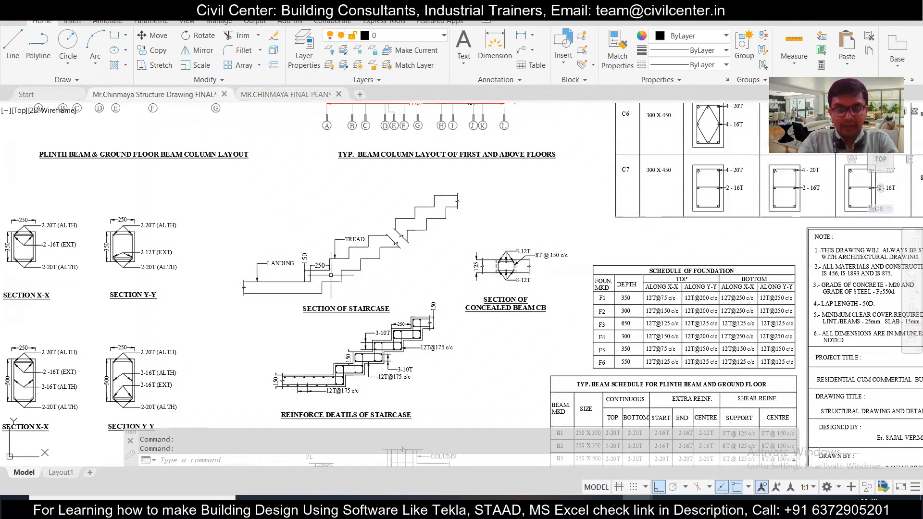
scroll(303, 275, up, 4)
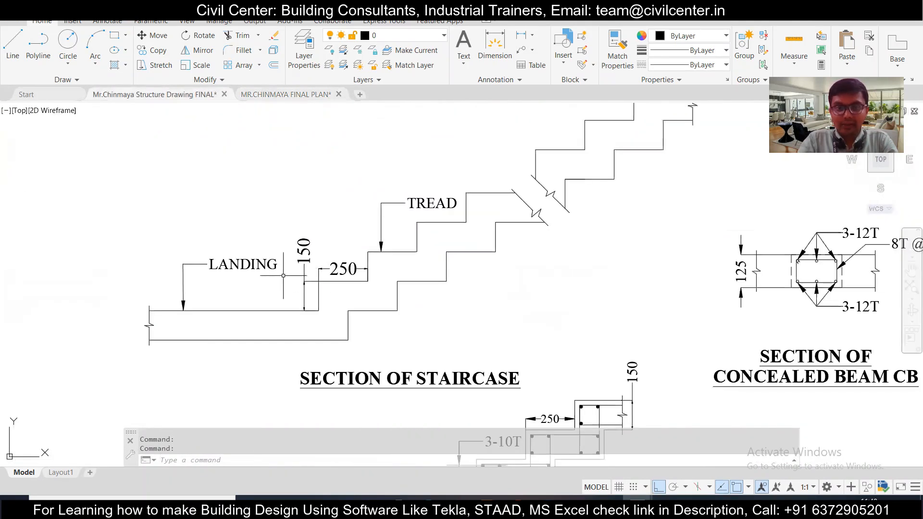
click(313, 297)
click(283, 287)
key(Escape)
click(355, 278)
click(342, 243)
key(Escape)
Step: Examine the bar sizes, spacing and slab thickness in the staircase reinforcement detail
scroll(414, 277, down, 2)
scroll(409, 259, down, 3)
scroll(407, 251, up, 3)
scroll(399, 321, up, 3)
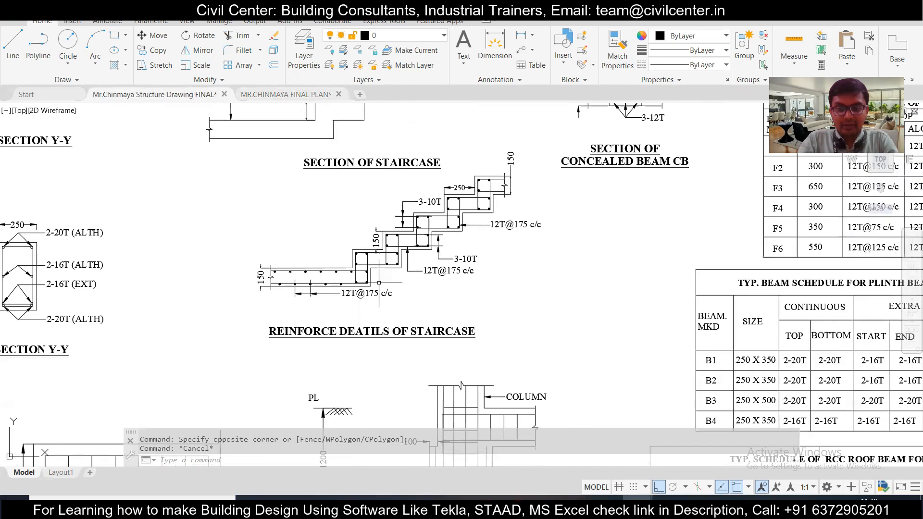
drag(283, 308, 278, 326)
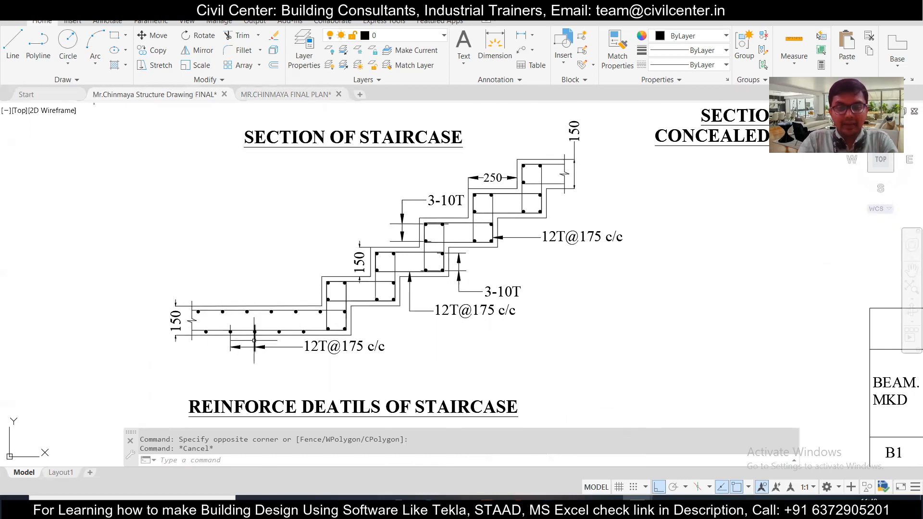
mouse_move(254, 341)
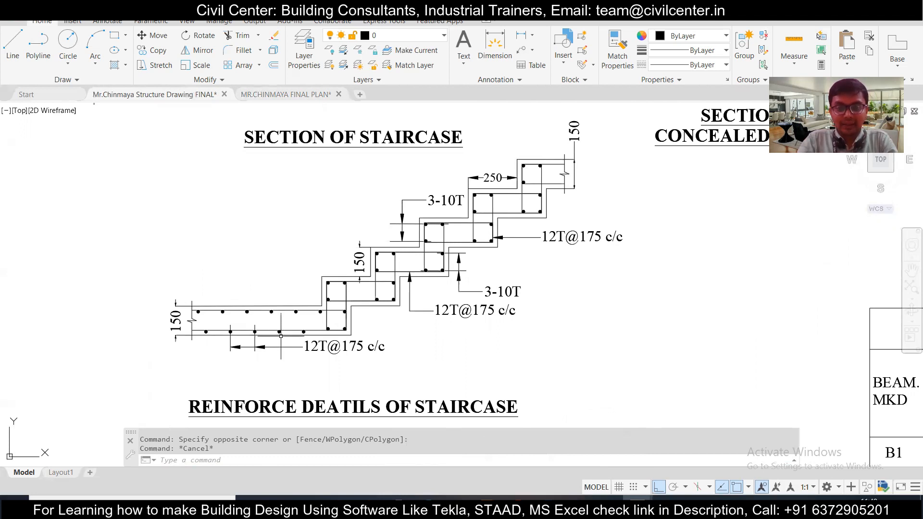
scroll(283, 336, down, 1)
scroll(277, 327, up, 3)
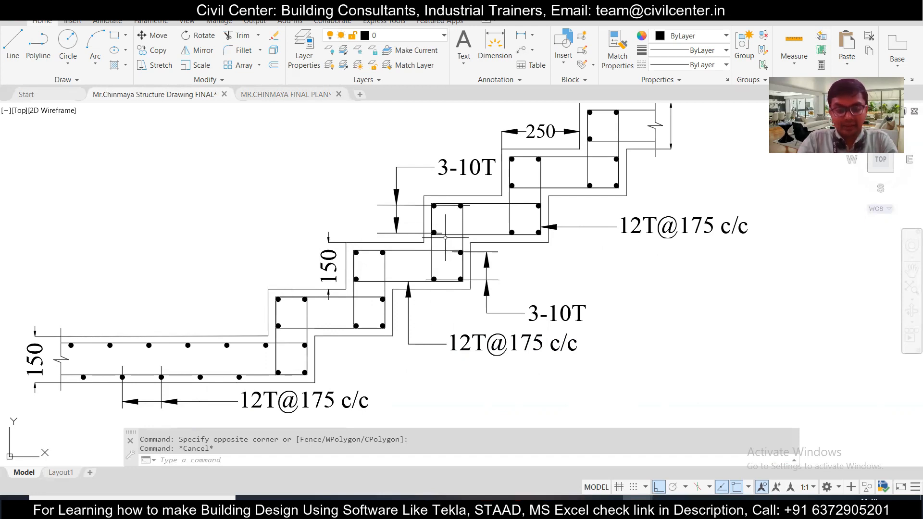
scroll(372, 272, down, 2)
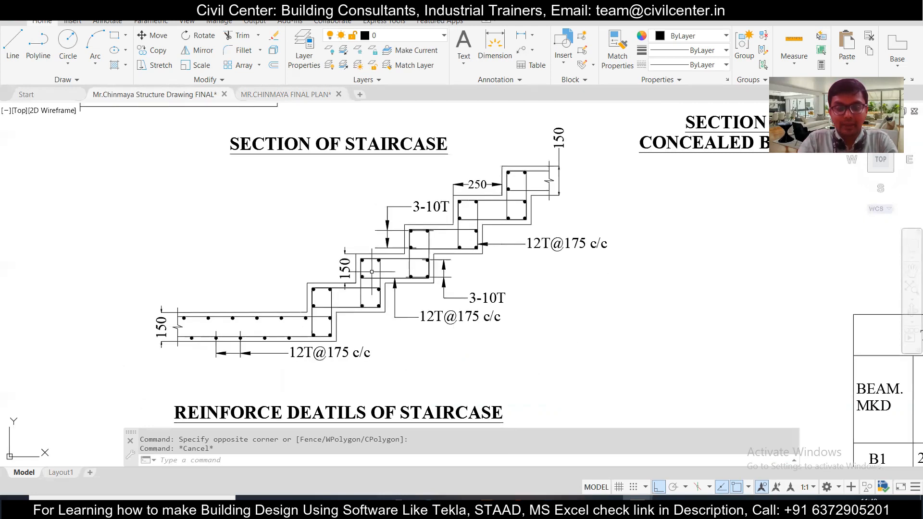
scroll(372, 276, down, 5)
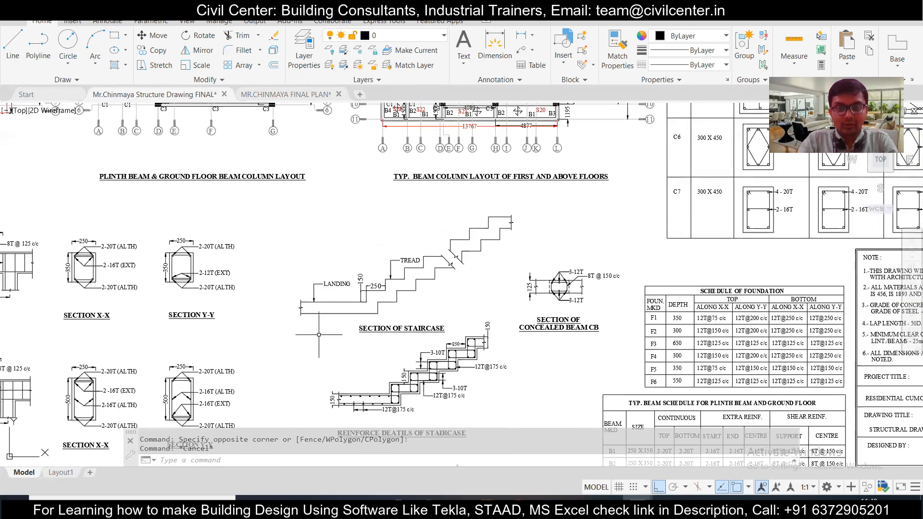
Step: Check the staircase and landing dimensions in the ground floor beam column layout
scroll(221, 159, up, 8)
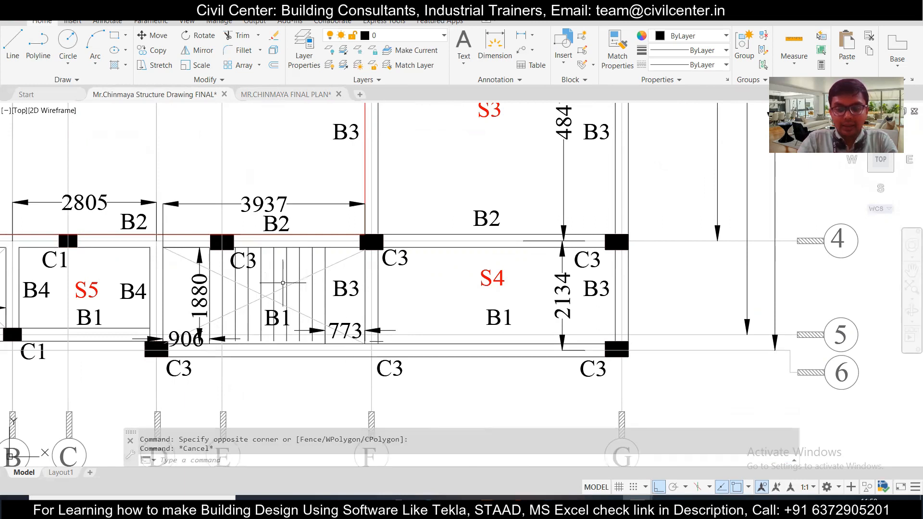
scroll(283, 283, down, 2)
scroll(330, 332, down, 3)
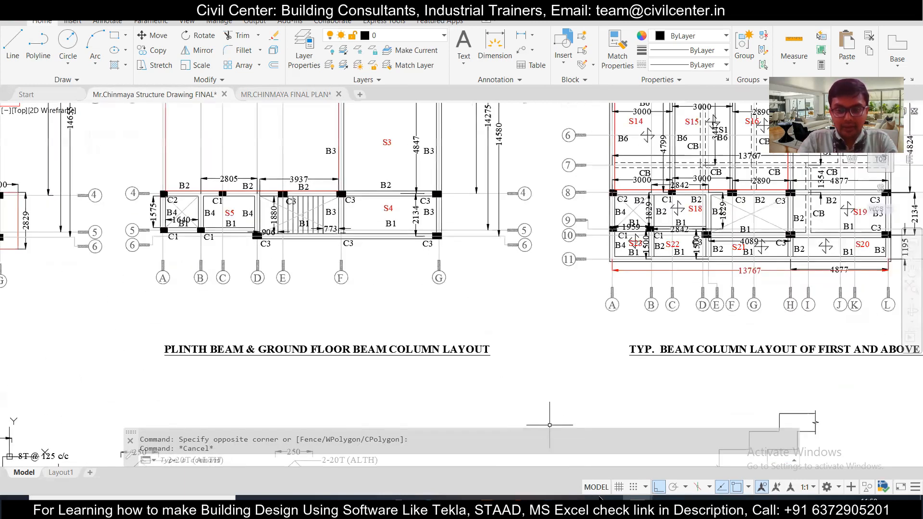
Step: Switch to the staircase BBS workbook in Excel and check the thickness entry in row 4
click(607, 507)
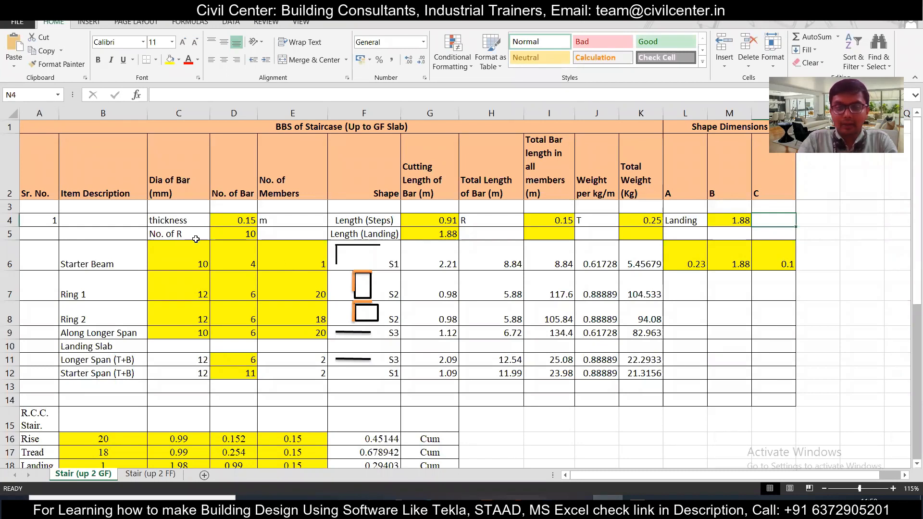
click(141, 230)
click(177, 224)
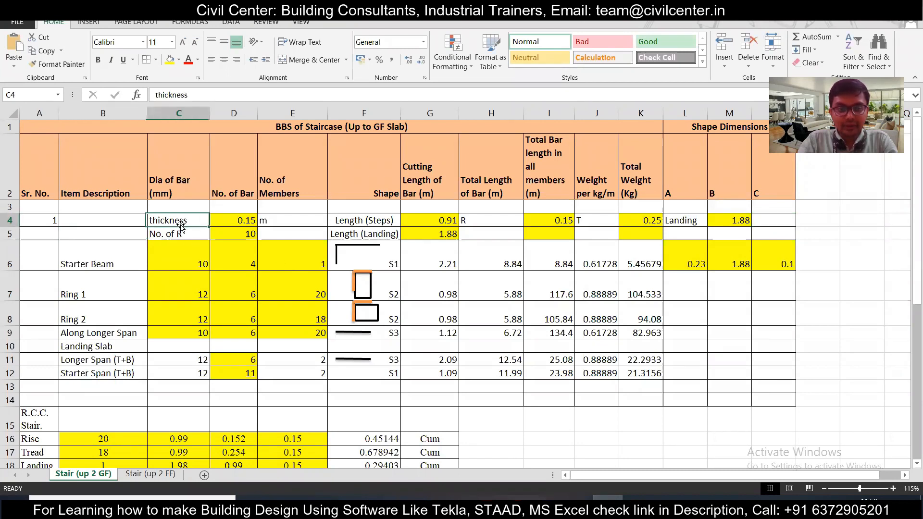
click(222, 221)
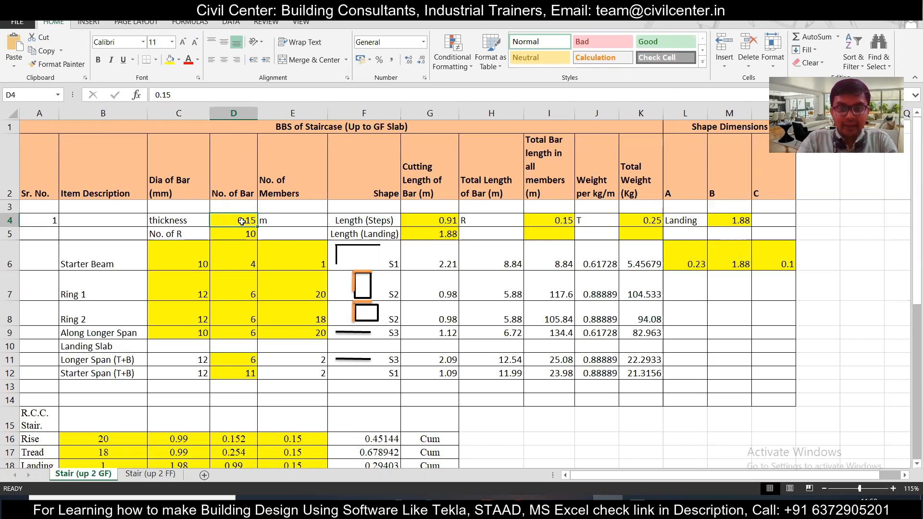
Step: Switch back to AutoCAD and check the landing slab thickness in the staircase reinforcement detail
click(635, 500)
scroll(466, 339, down, 5)
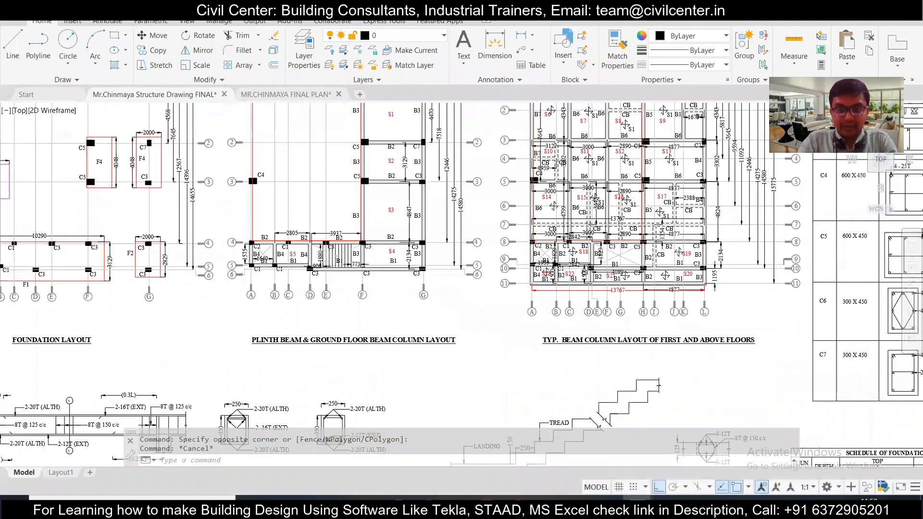
drag(422, 341, 401, 228)
scroll(468, 378, up, 8)
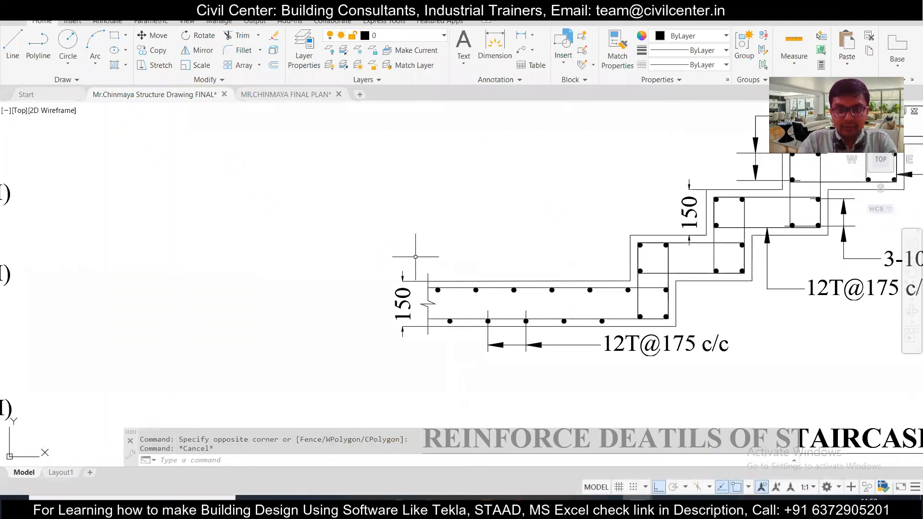
Step: Switch to Excel and change the thickness label in cell C4 to "Slab thickness"
click(607, 500)
double_click(200, 225)
click(200, 221)
double_click(201, 221)
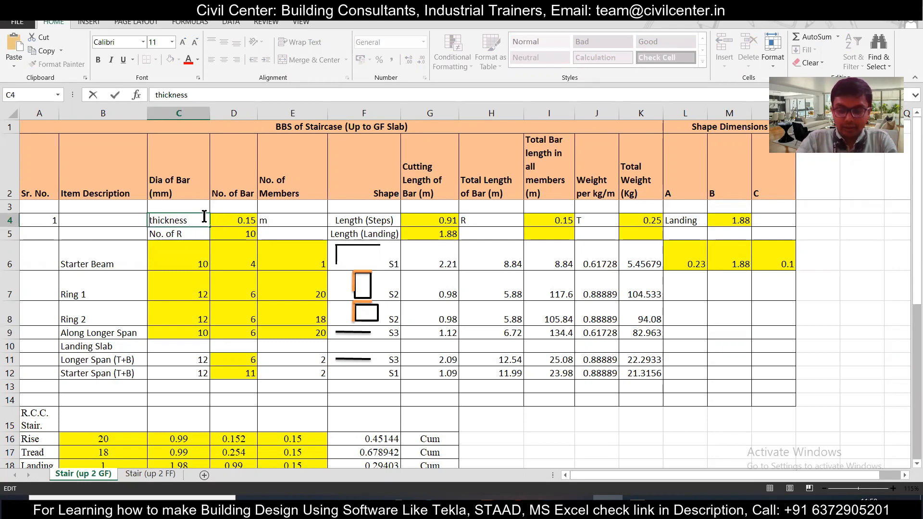
text(Slab)
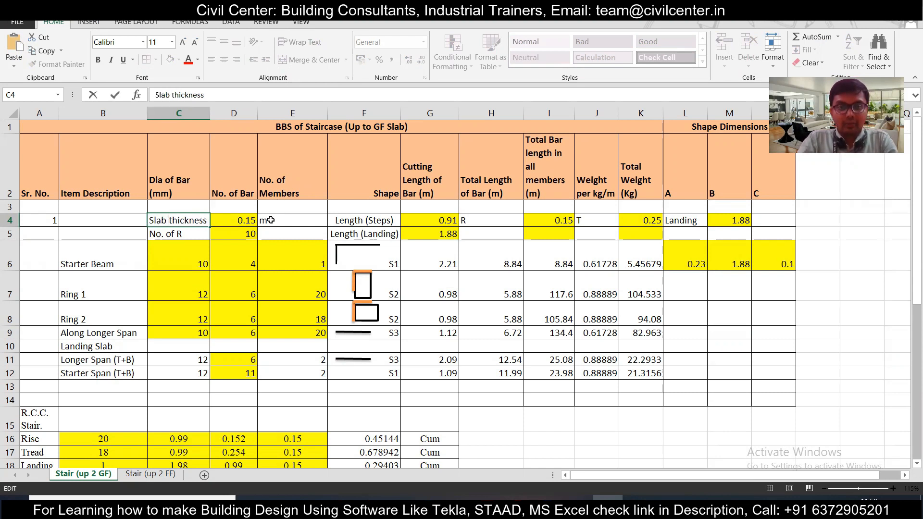
click(271, 220)
Step: Review the step length, riser, tread and landing inputs in row 4
click(368, 218)
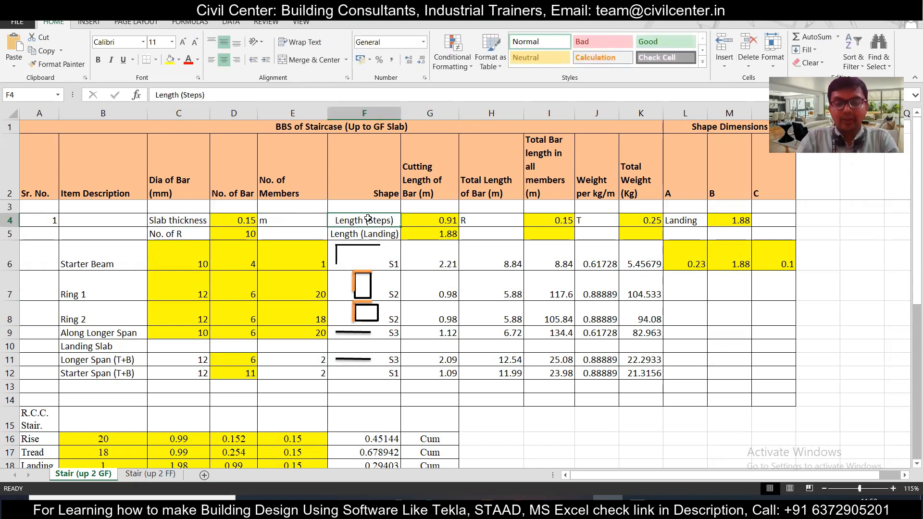
click(425, 221)
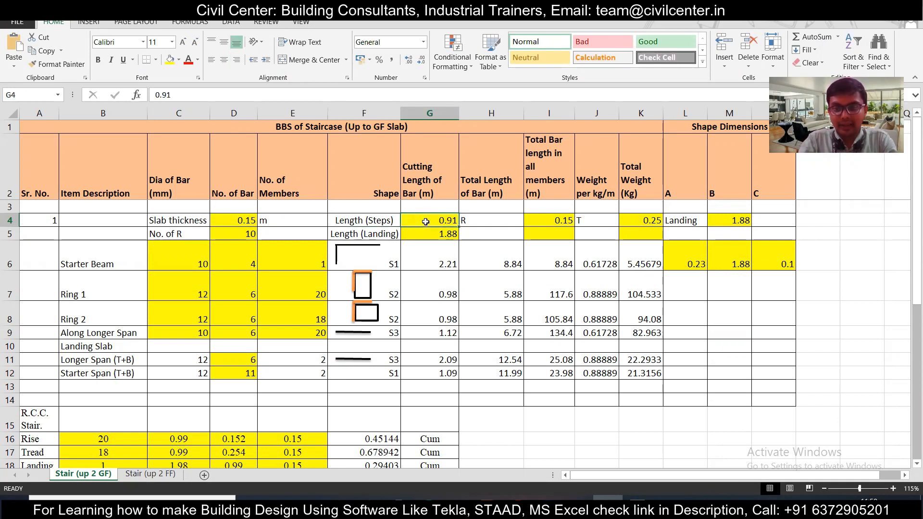
click(544, 220)
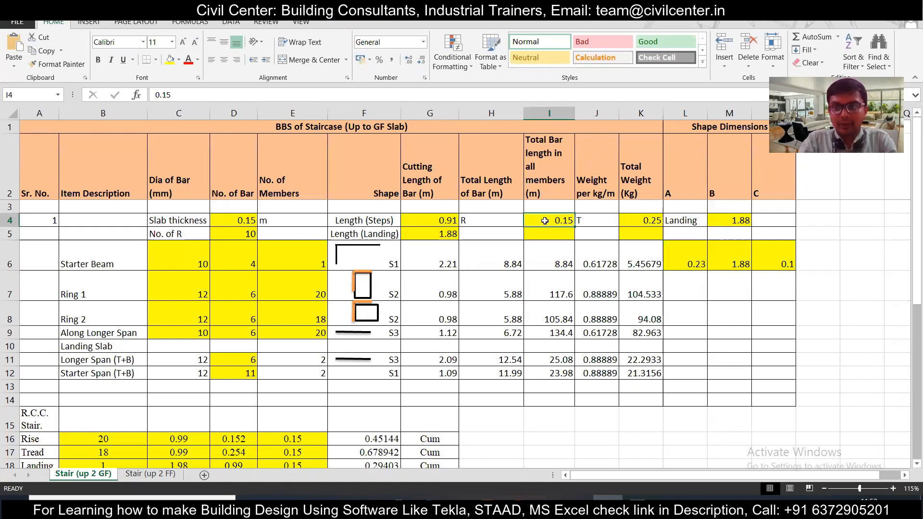
click(629, 220)
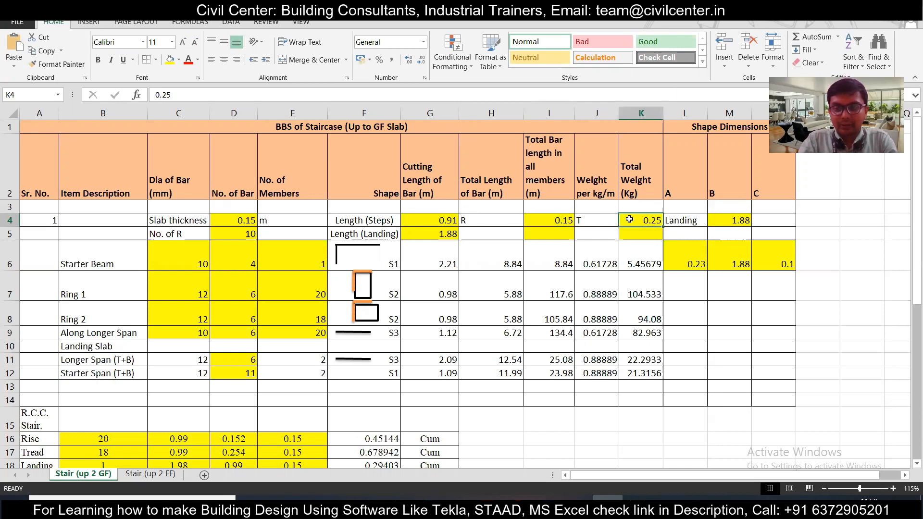
click(720, 221)
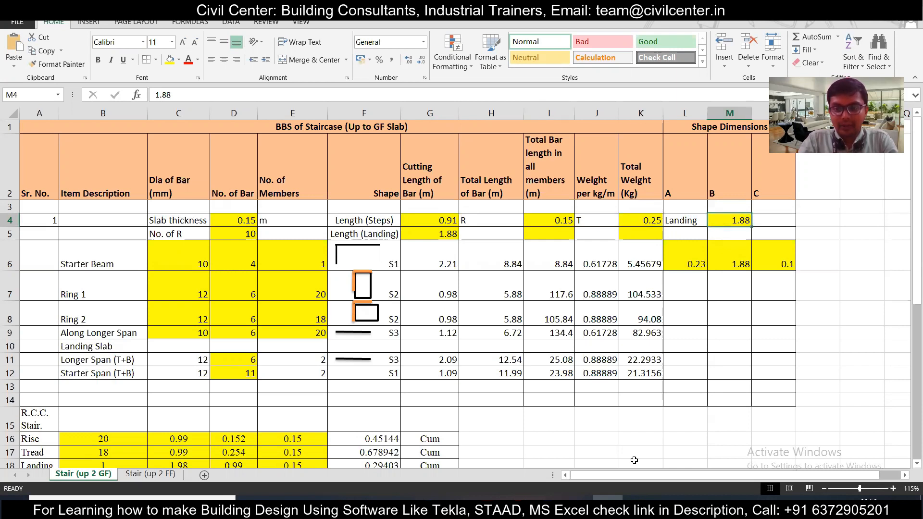
Step: Switch to AutoCAD and check the staircase landing length in the plinth beam and ground floor layout
key(alt+Tab)
scroll(553, 313, down, 4)
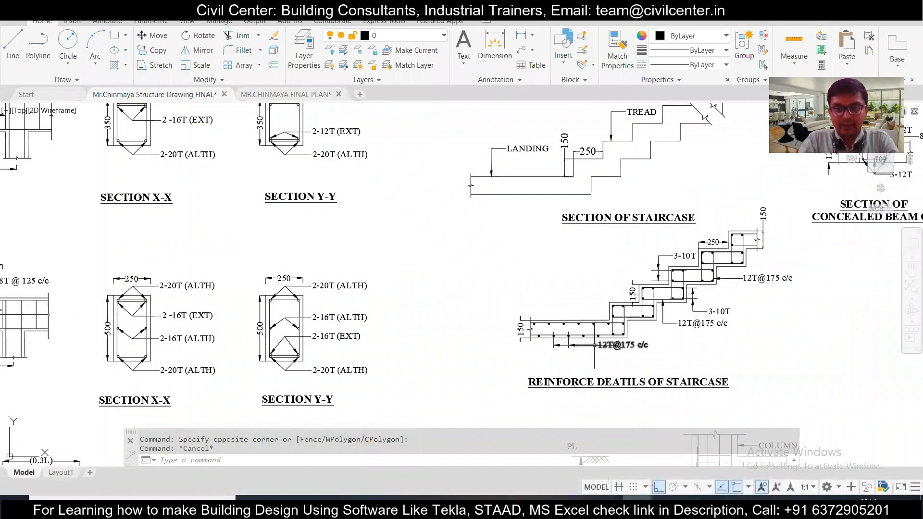
drag(495, 146, 497, 333)
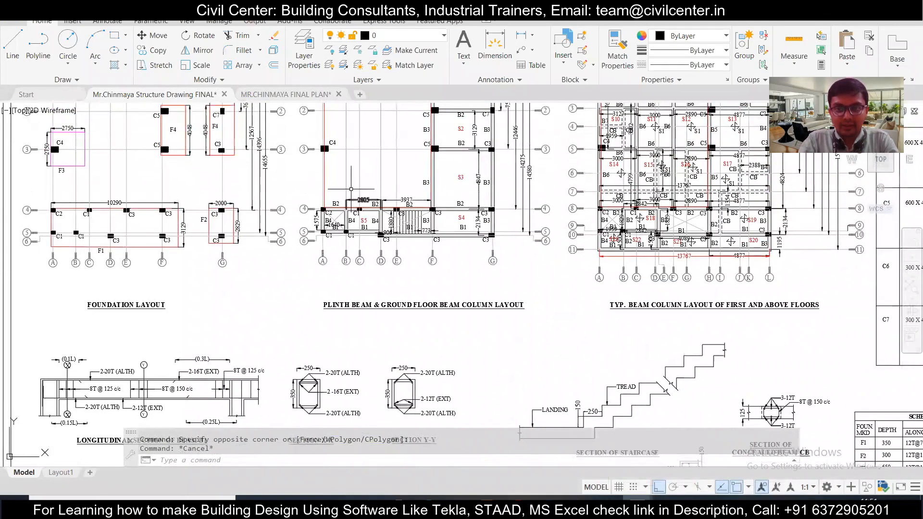
scroll(356, 189, up, 4)
scroll(407, 253, up, 4)
click(504, 318)
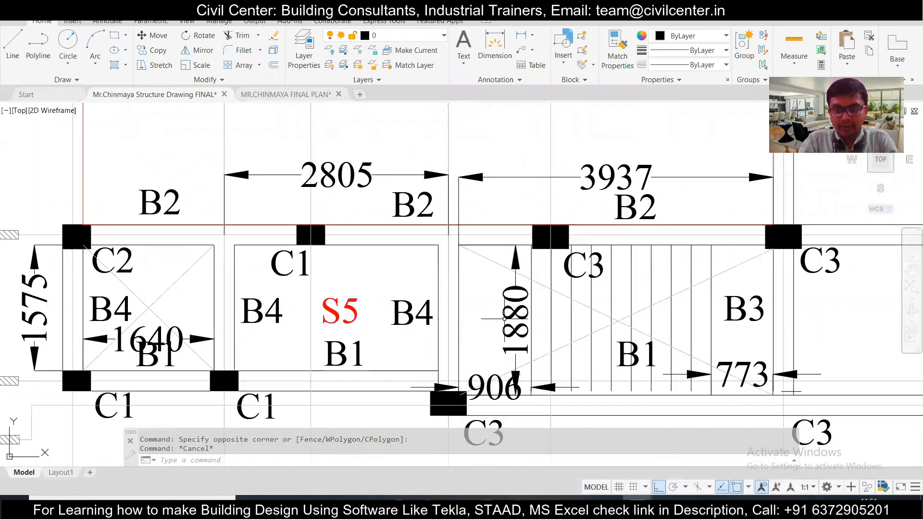
Step: Switch to Excel, check the riser count and landing length in row 5, and clear the duplicate landing entry from L4:M4
click(604, 501)
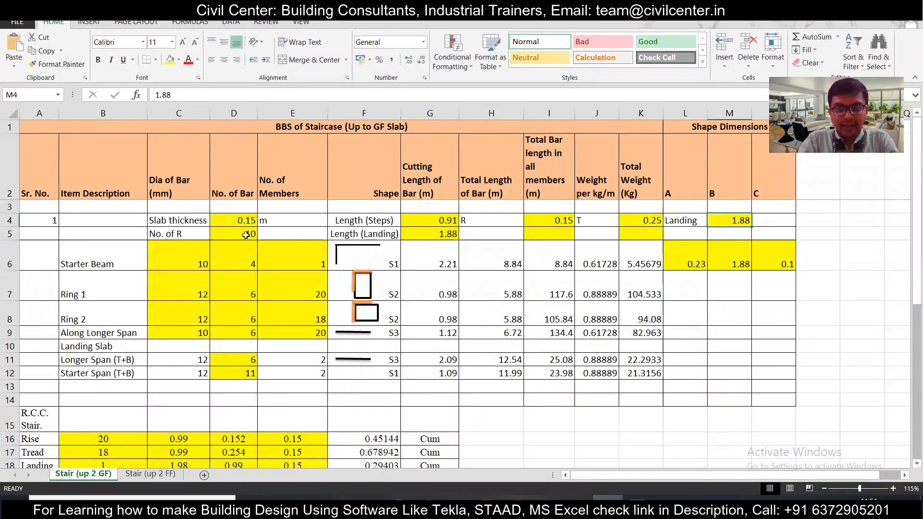
click(245, 235)
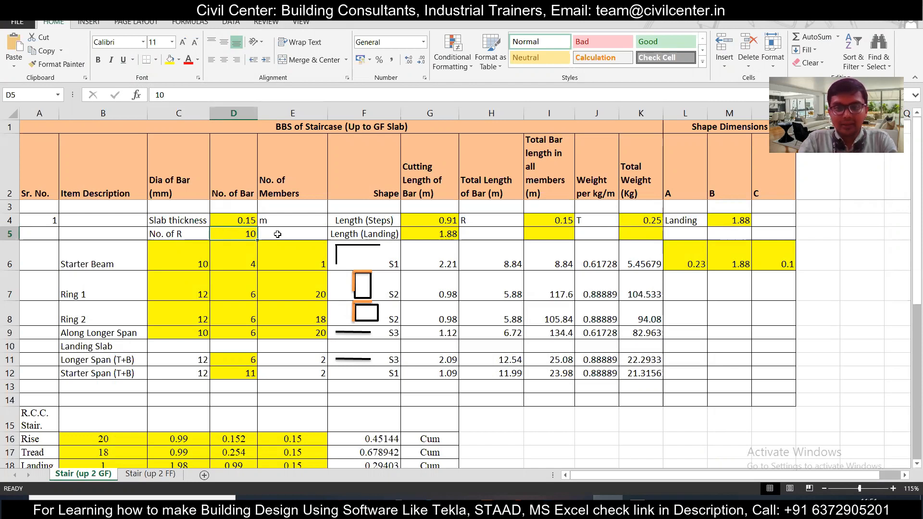
click(438, 233)
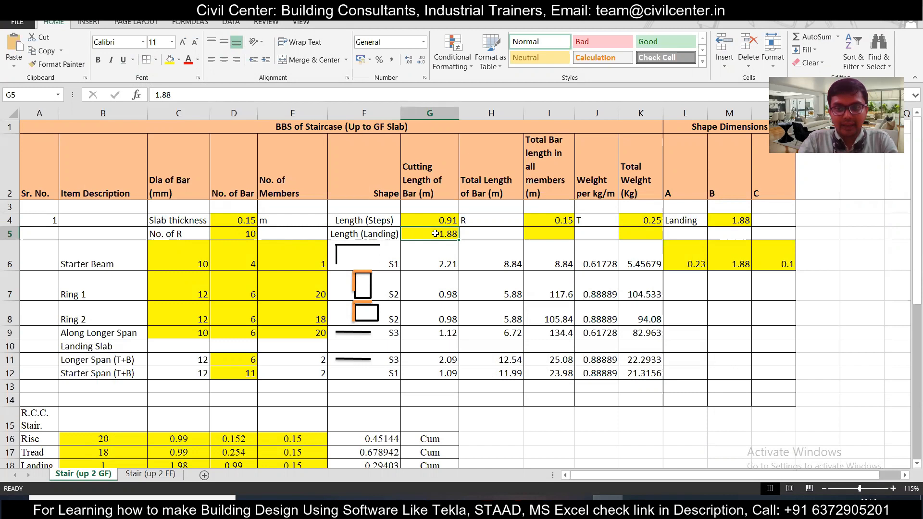
drag(702, 220, 734, 221)
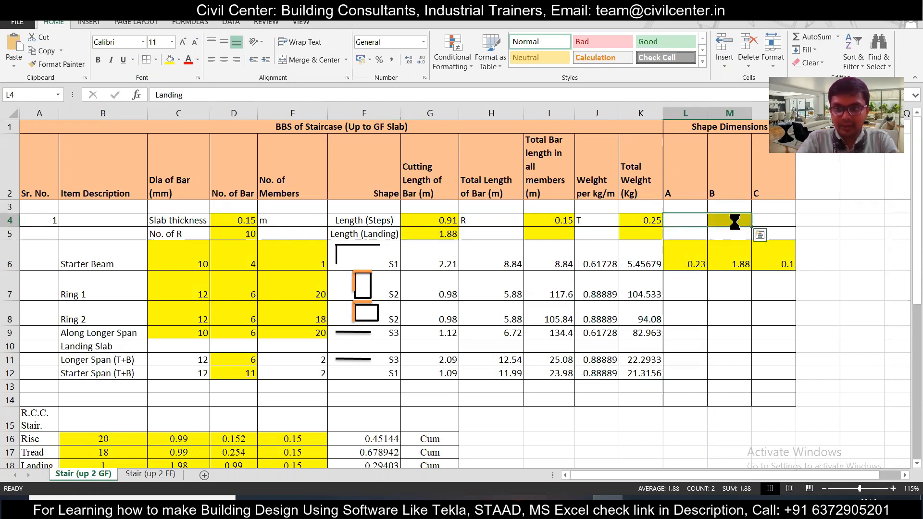
Step: Undo the clearing of the landing entry in L4:M4 and select the landing length in G5
key(Delete)
key(ctrl+z)
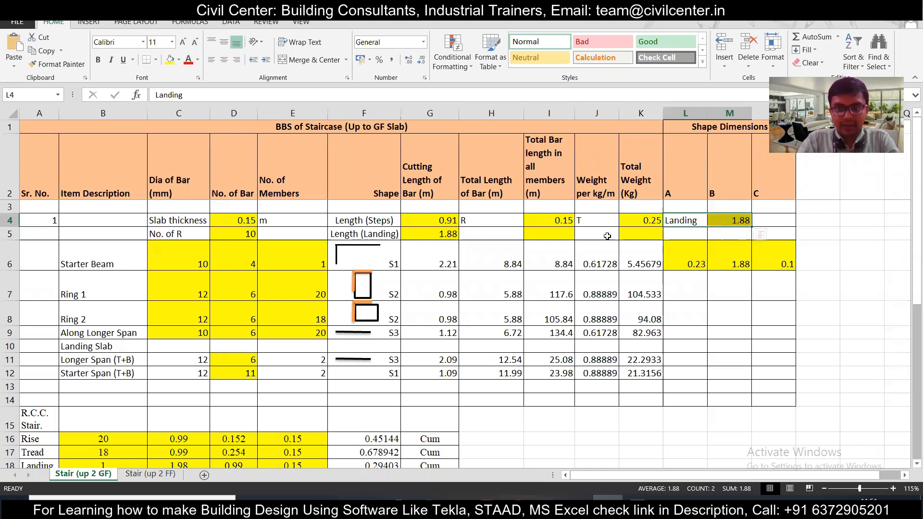
click(596, 233)
click(437, 234)
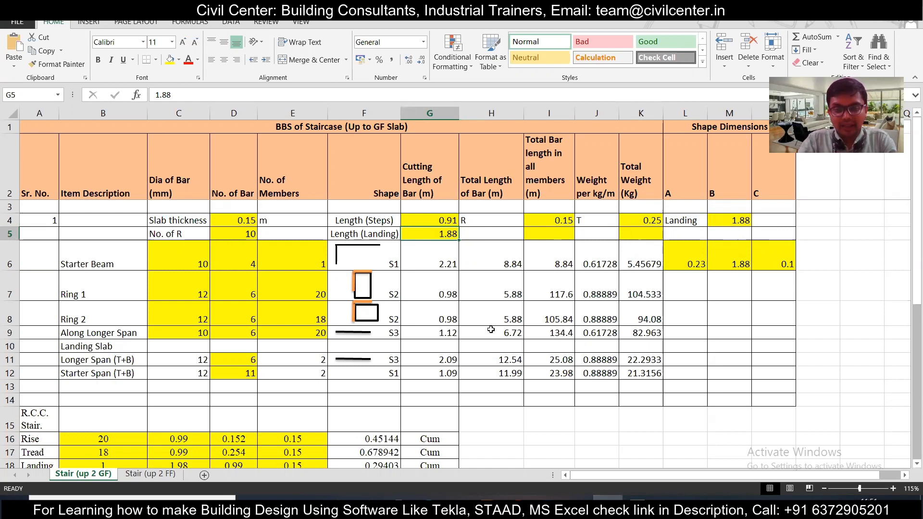
Step: Switch to AutoCAD and examine the staircase in the plinth beam and ground floor layout and its reinforcement detail
key(alt+Tab)
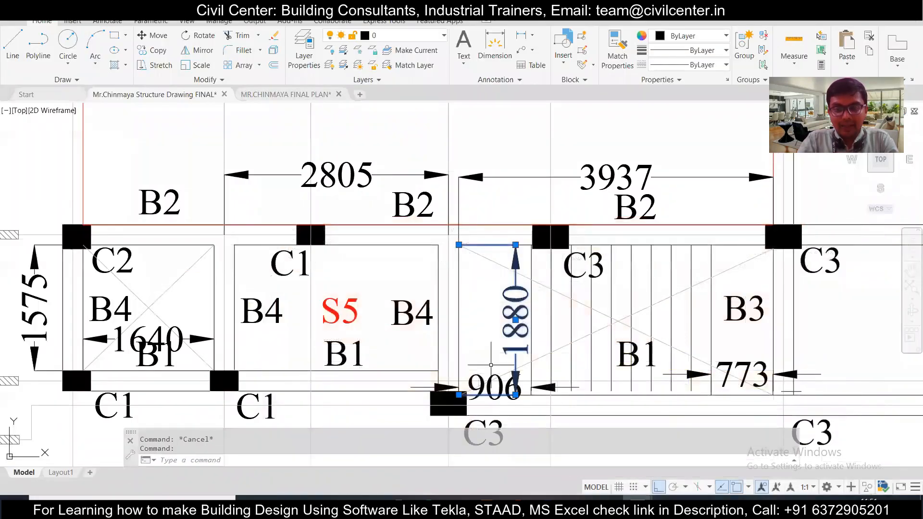
scroll(500, 356, down, 5)
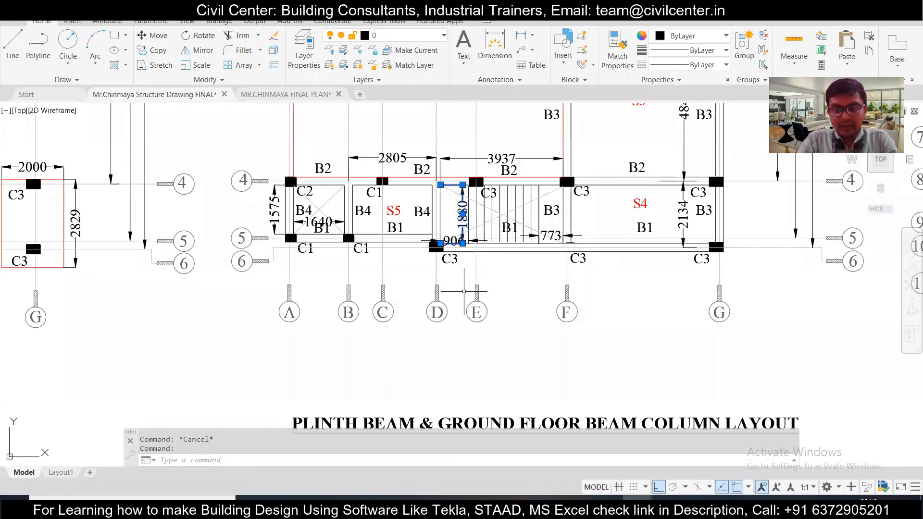
scroll(524, 366, up, 1)
scroll(524, 365, down, 1)
scroll(540, 301, up, 6)
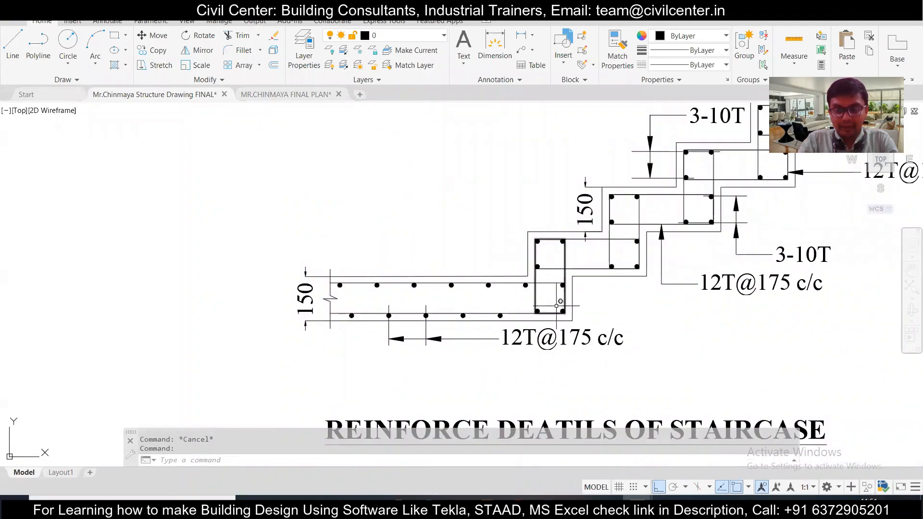
scroll(529, 298, down, 8)
scroll(482, 224, up, 4)
drag(482, 223, 494, 344)
drag(426, 201, 472, 365)
scroll(351, 251, up, 4)
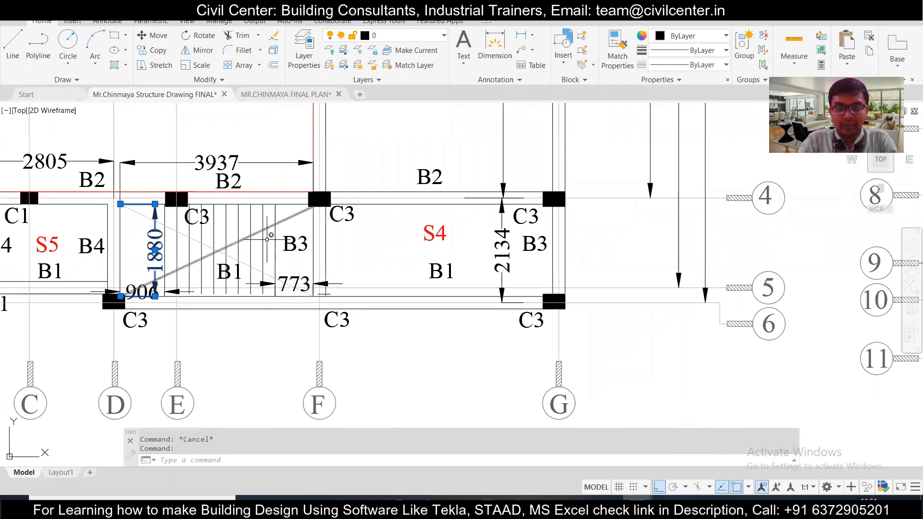
scroll(285, 262, down, 4)
drag(411, 358, 408, 262)
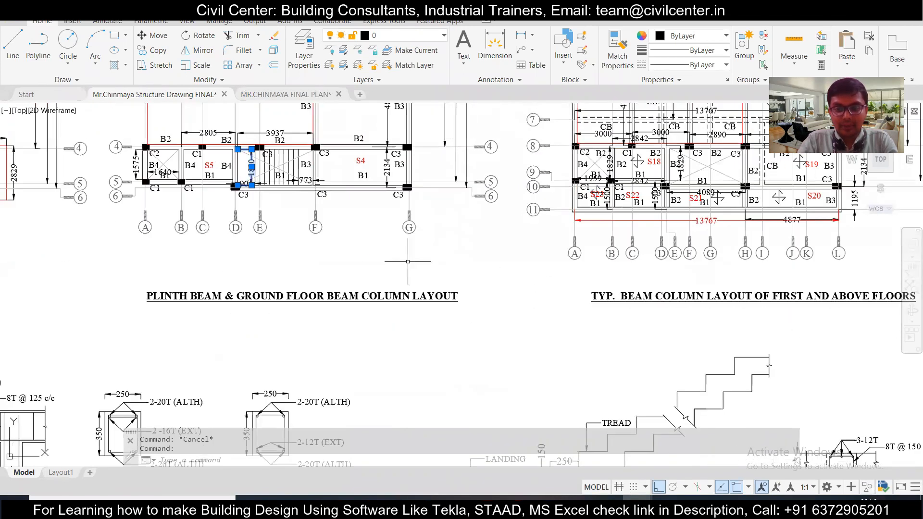
Step: Switch to Excel and review the starter beam's bar diameter, bar count, member count and shape dimension B in row 6
click(608, 502)
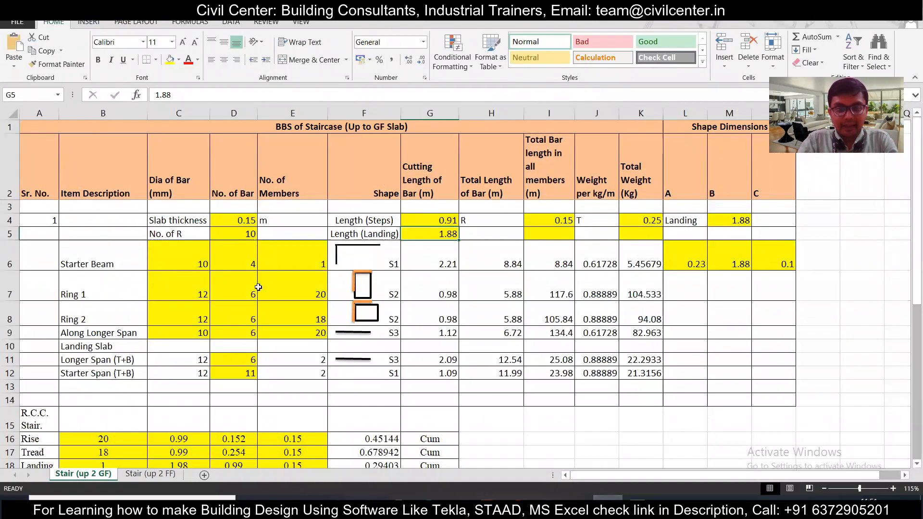
click(180, 258)
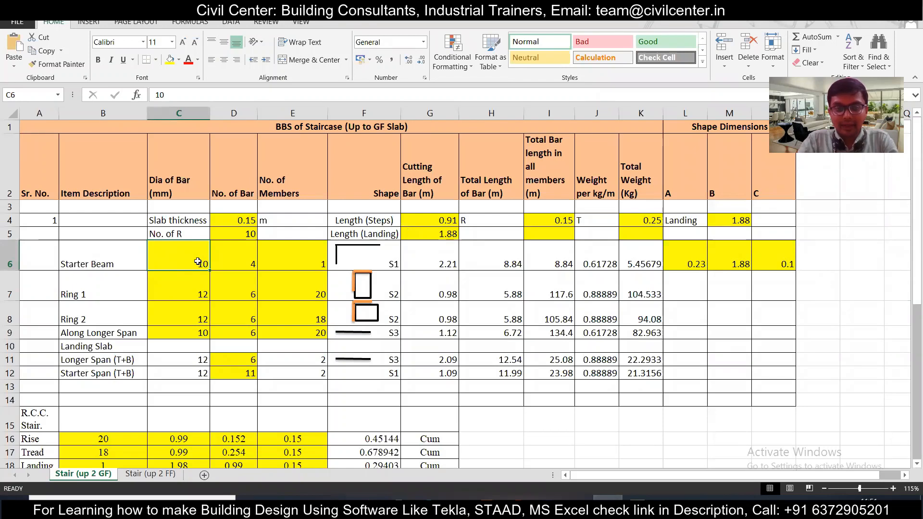
click(220, 255)
click(305, 264)
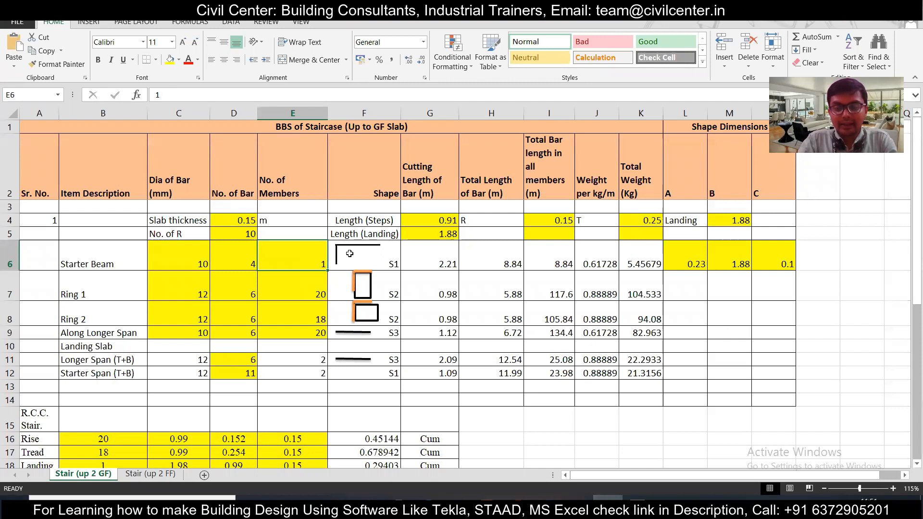
click(721, 251)
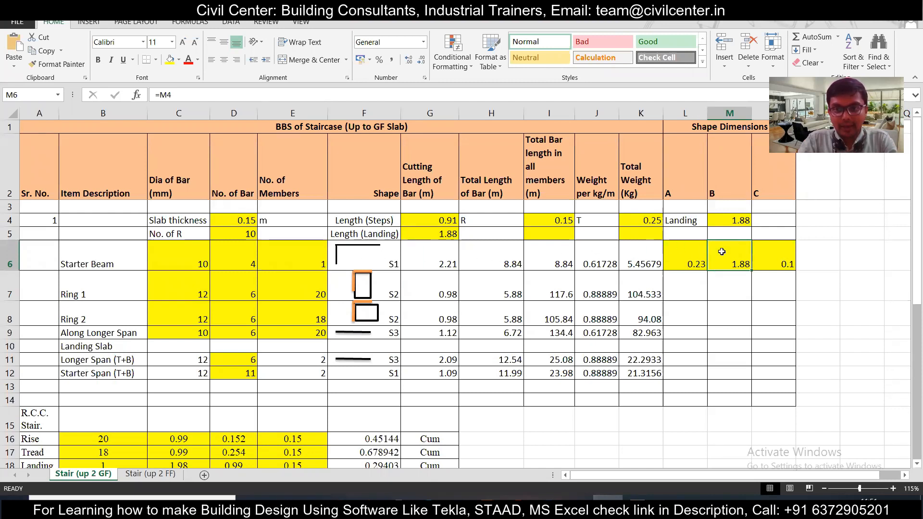
Step: Compare the staircase landing dimensions in AutoCAD with the starter beam's shape dimension A formula in Excel cell L6
click(584, 497)
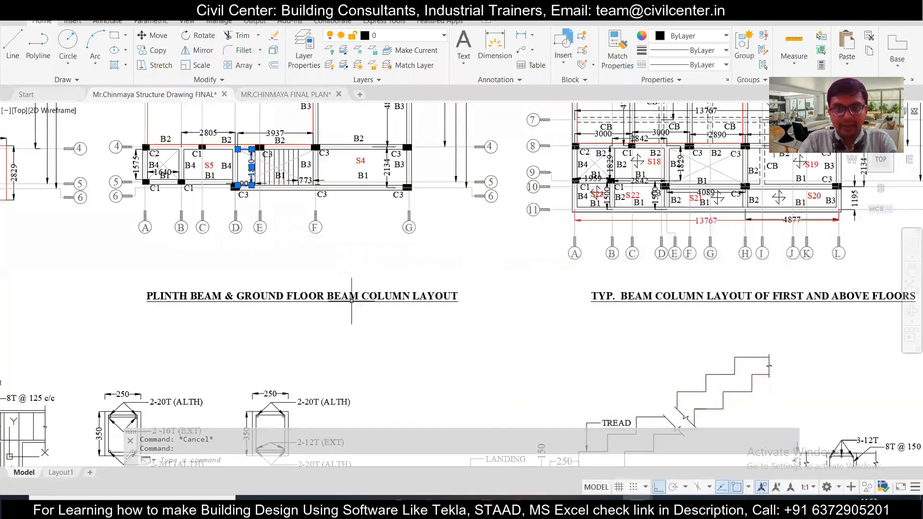
scroll(251, 159, up, 8)
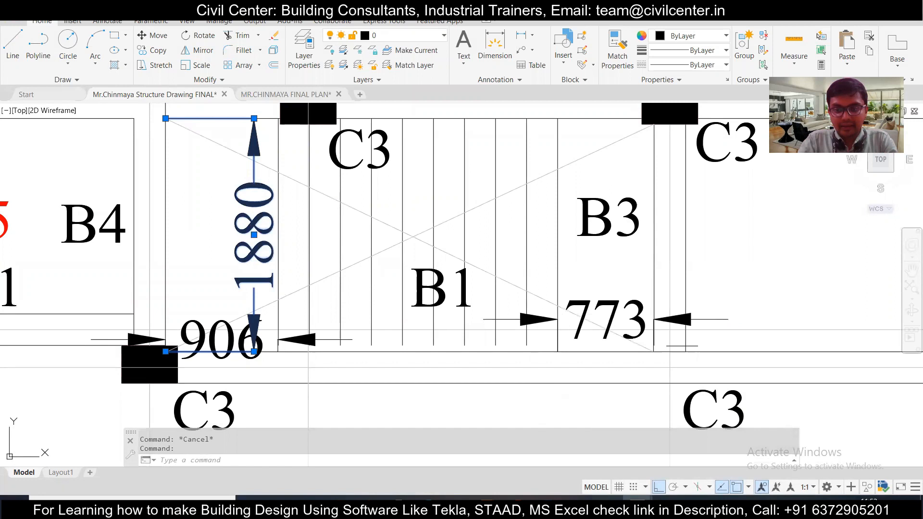
click(608, 498)
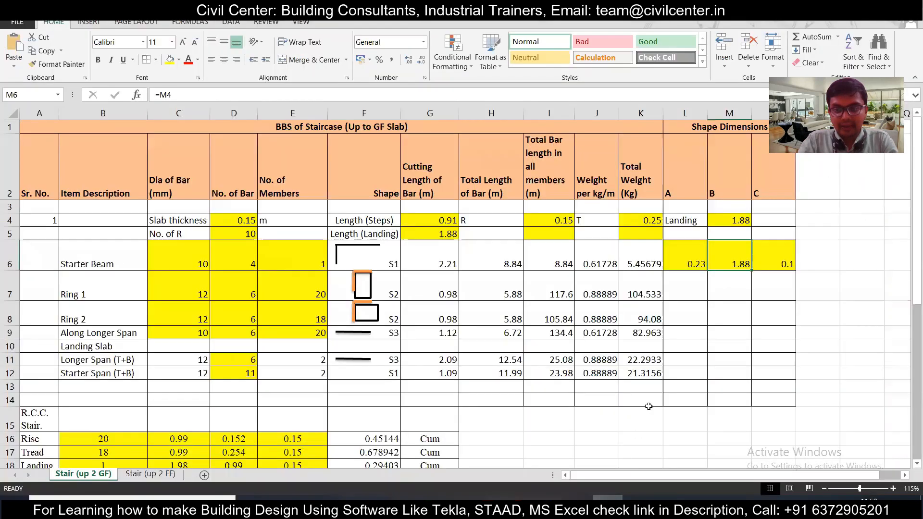
click(693, 266)
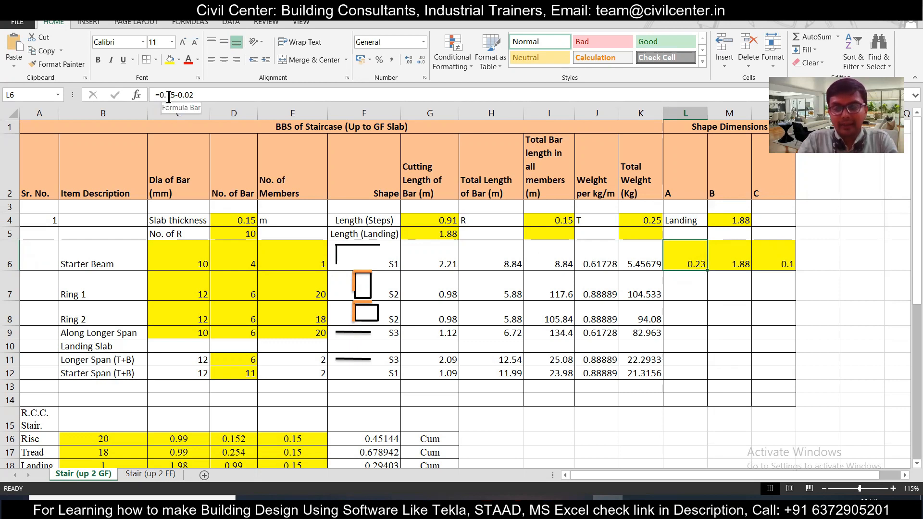
key(alt+Tab)
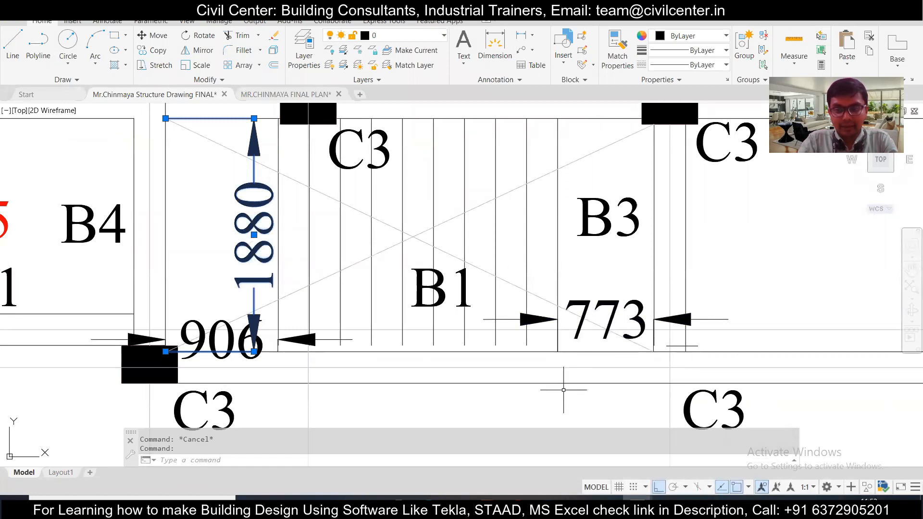
mouse_move(608, 509)
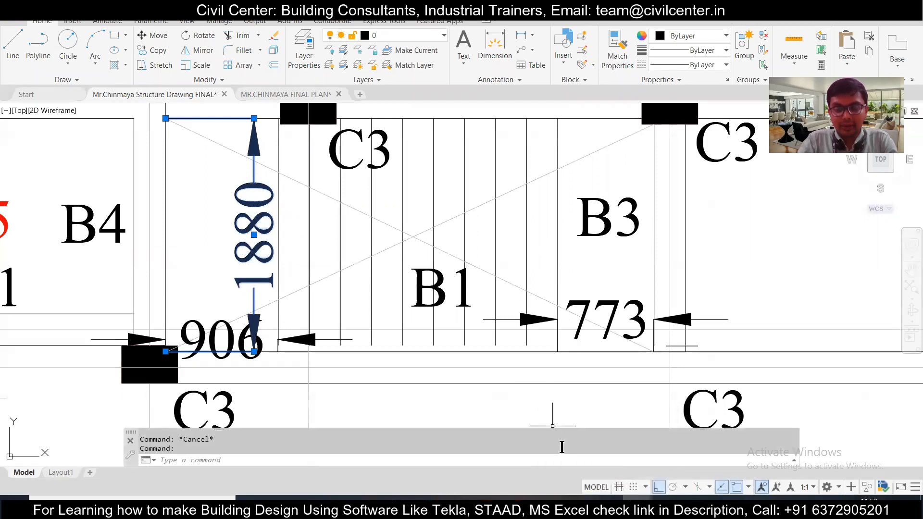
Step: Switch to Excel and set the starter beam's shape dimension B in M6 to =M4/2
click(607, 508)
click(717, 257)
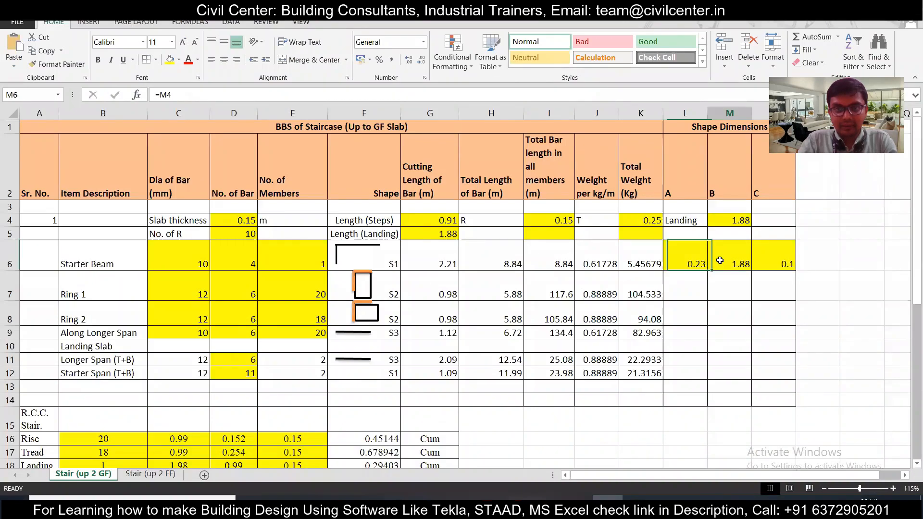
click(217, 98)
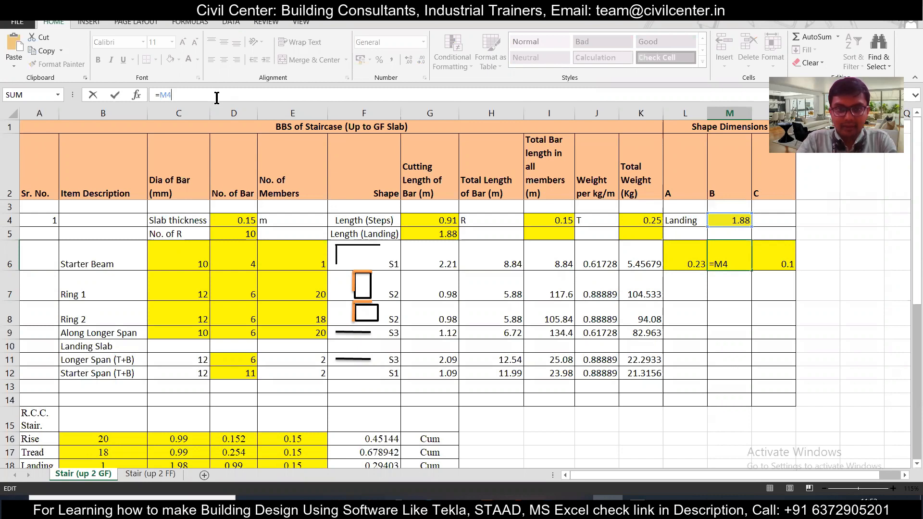
text(/2)
key(Return)
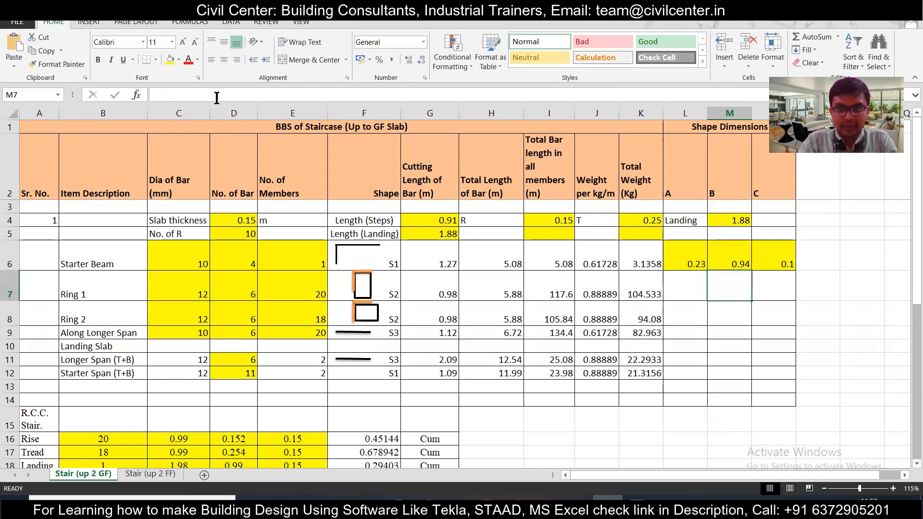
Step: Review the formulas behind the starter beam's shape dimensions A, B and C in row 6
click(727, 254)
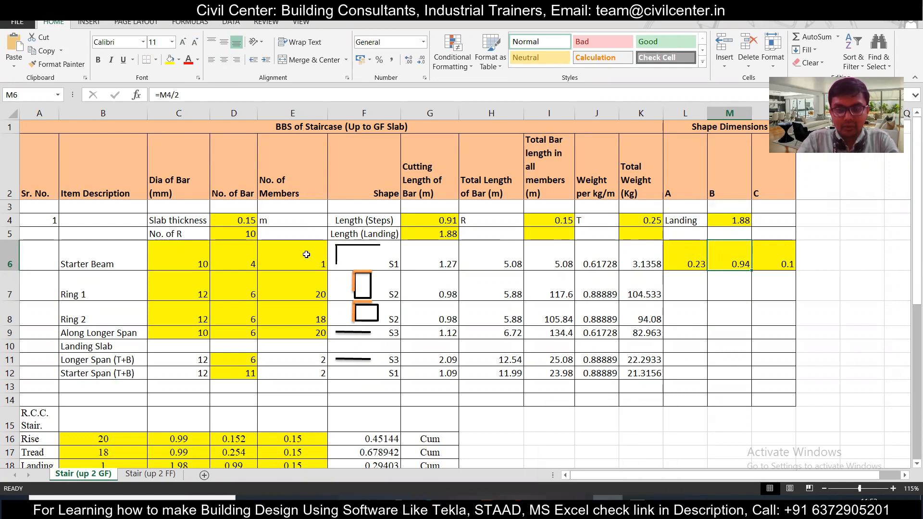
click(696, 266)
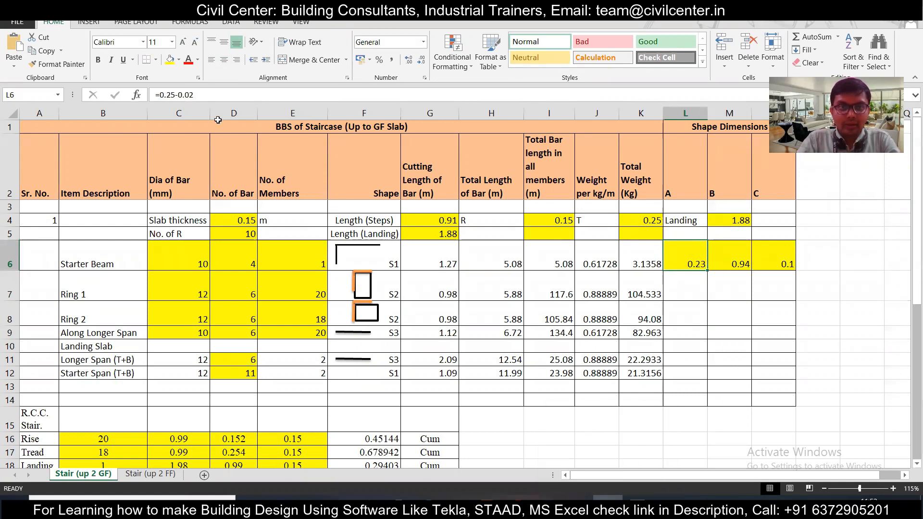
click(774, 258)
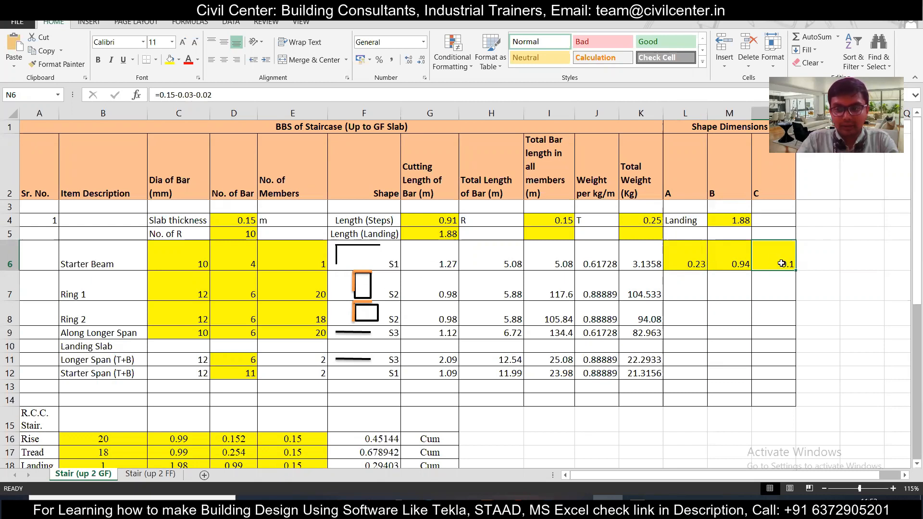
click(727, 257)
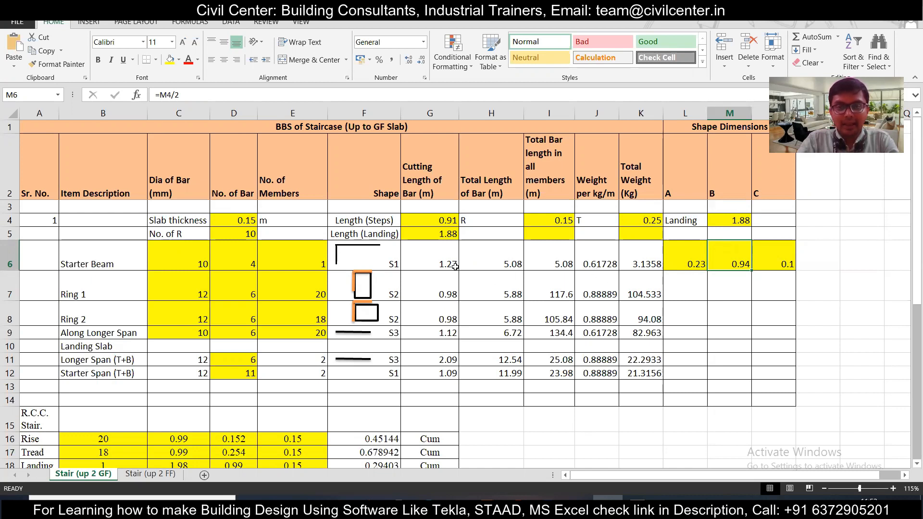
click(672, 253)
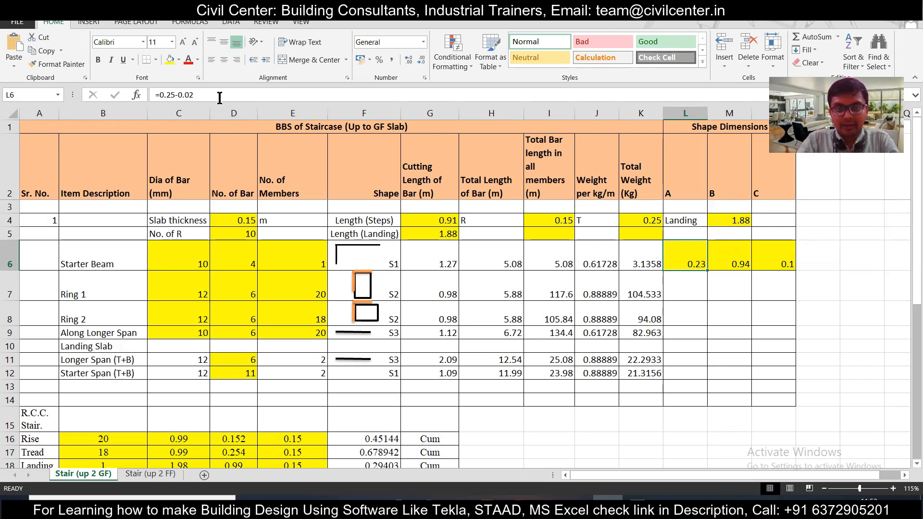
Step: Switch to AutoCAD and draw a line across the middle of the stair flight, from the landing edge to the tread line beside B3
click(638, 507)
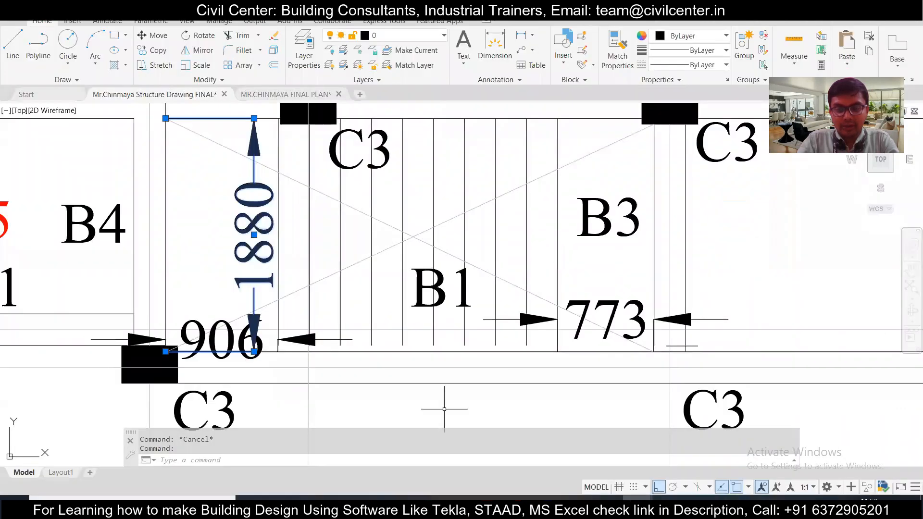
scroll(563, 226, down, 3)
scroll(563, 226, up, 3)
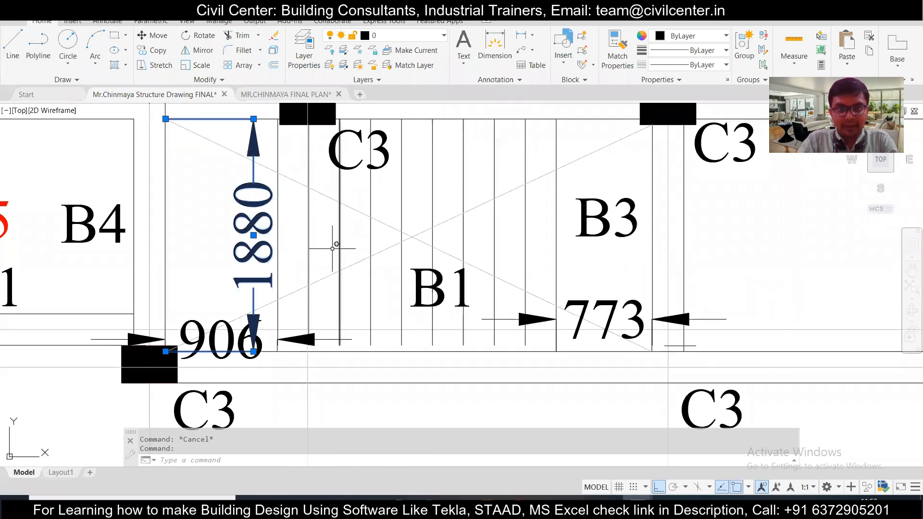
click(12, 46)
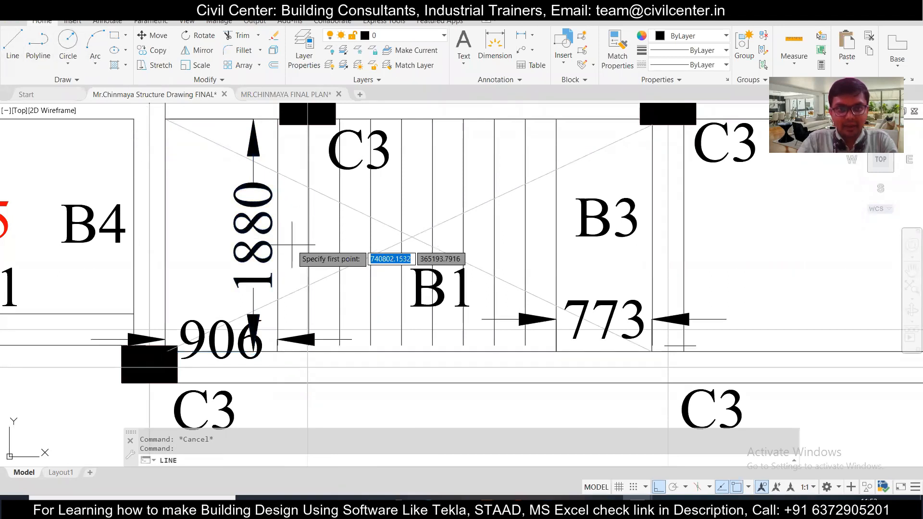
click(278, 232)
click(556, 236)
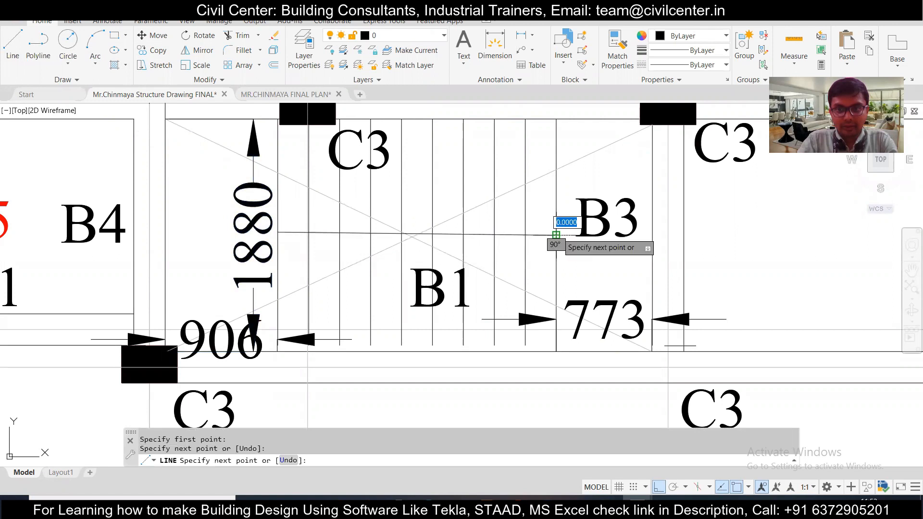
key(Escape)
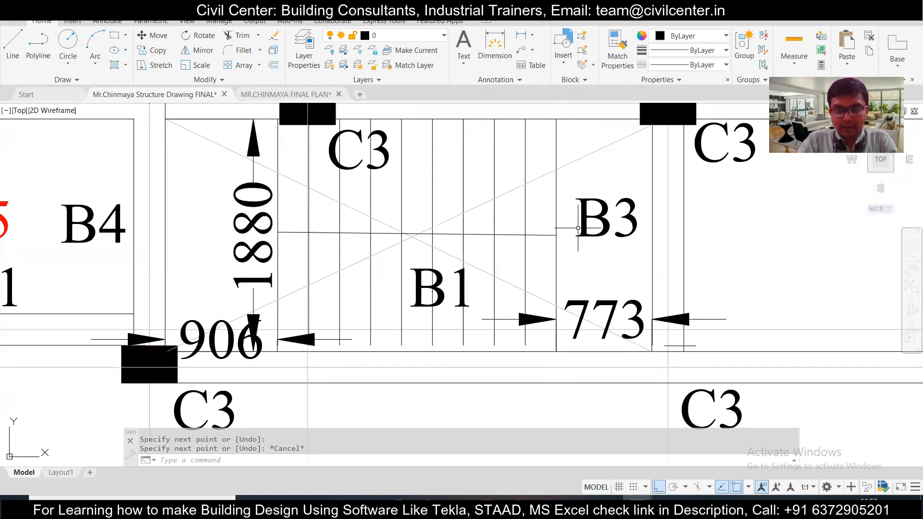
Step: Switch to Excel, set the starter beam's shape dimension B in M6 to =M4, and review the formulas of dimensions A and C
key(alt+Tab)
click(729, 271)
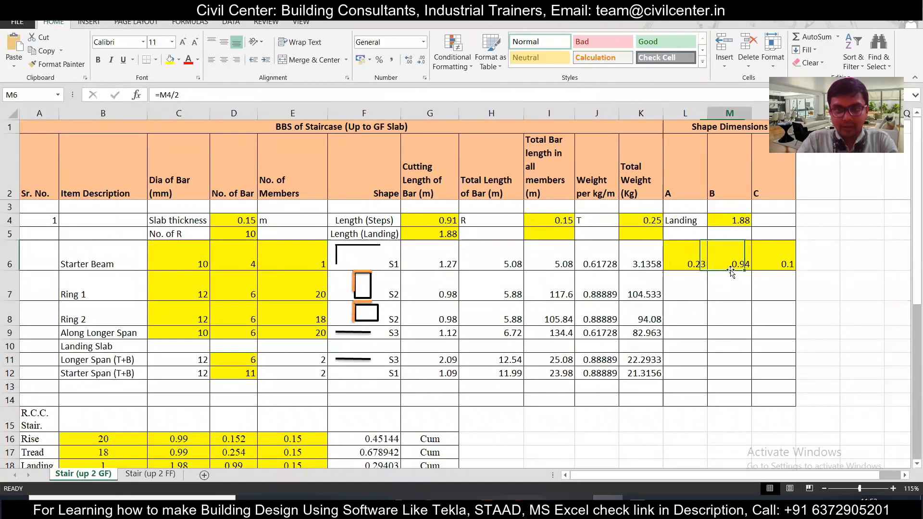
click(395, 97)
key(BackSpace)
key(BackSpace)
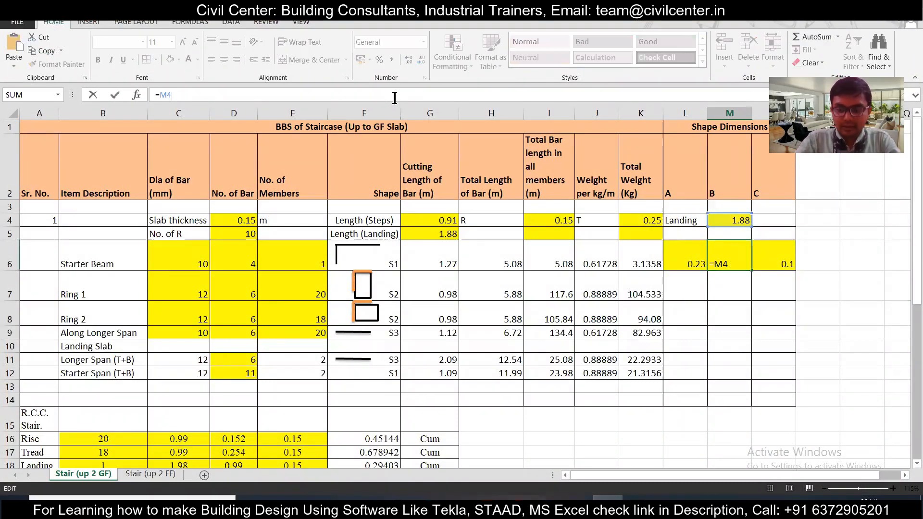
key(Return)
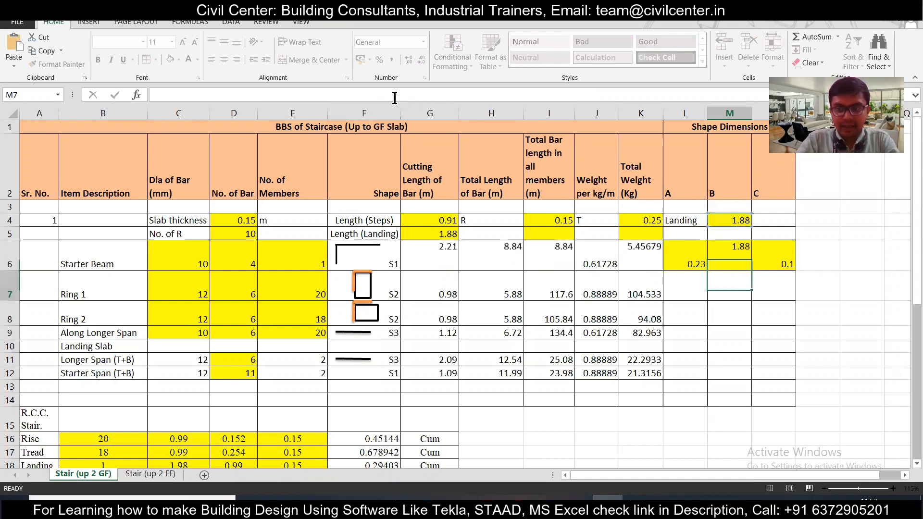
click(701, 260)
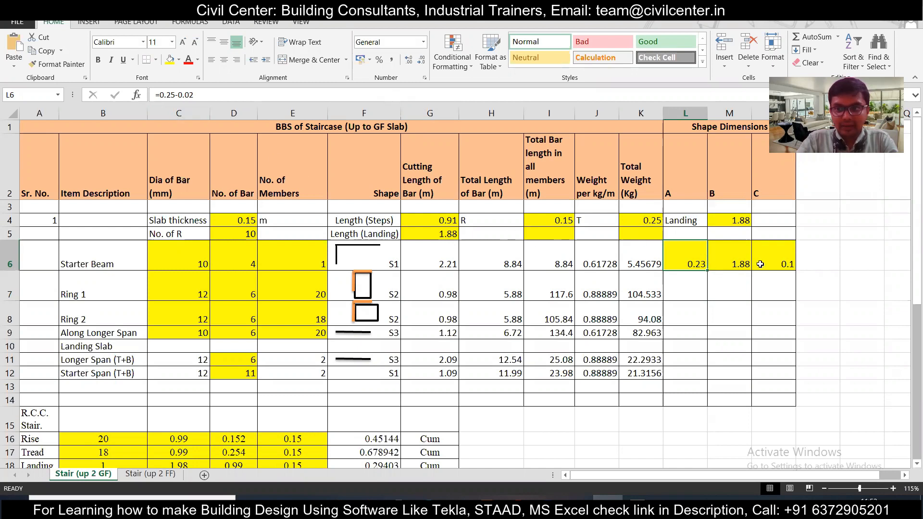
click(782, 263)
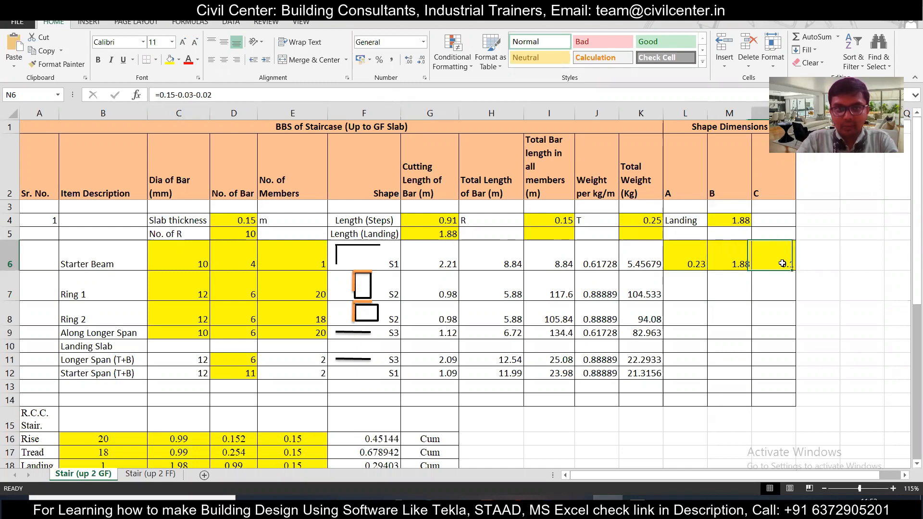
Step: Set the starter beam's shape dimension C in N6 to =(0.15-0.03-0.02)*2
click(166, 95)
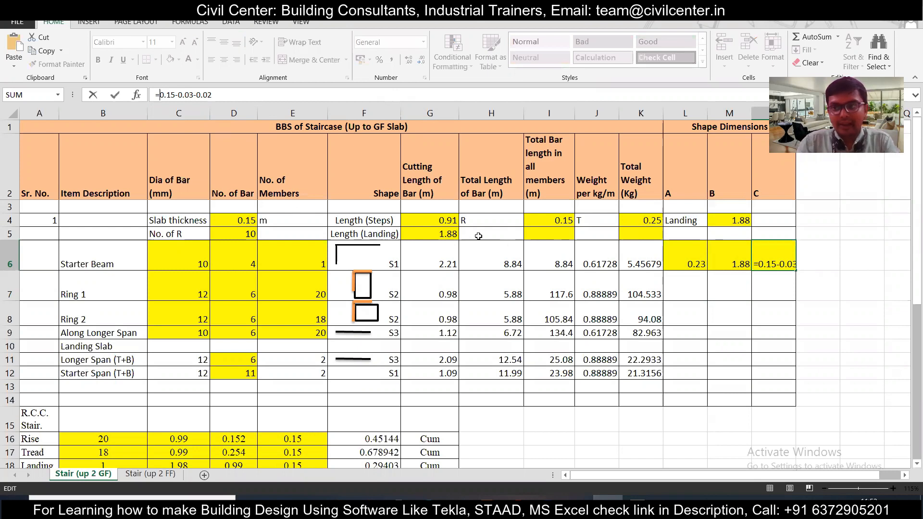
text(()
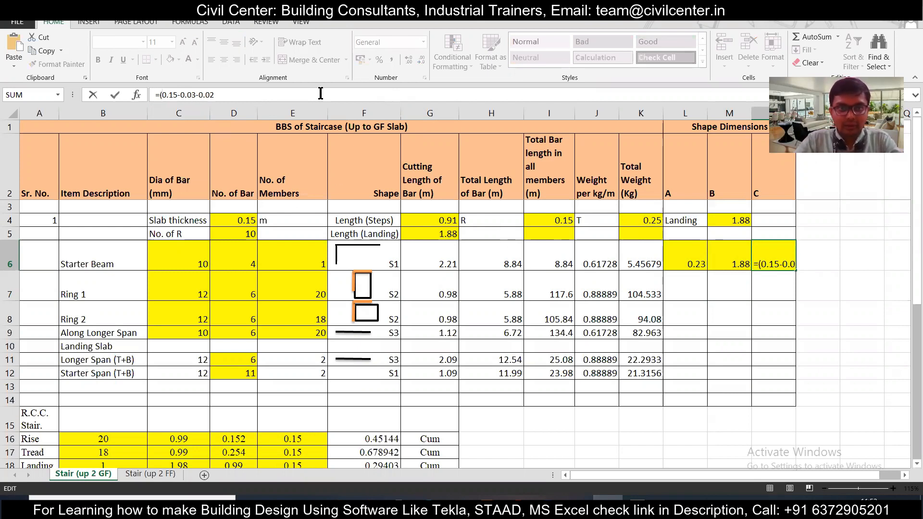
click(324, 93)
text()8)
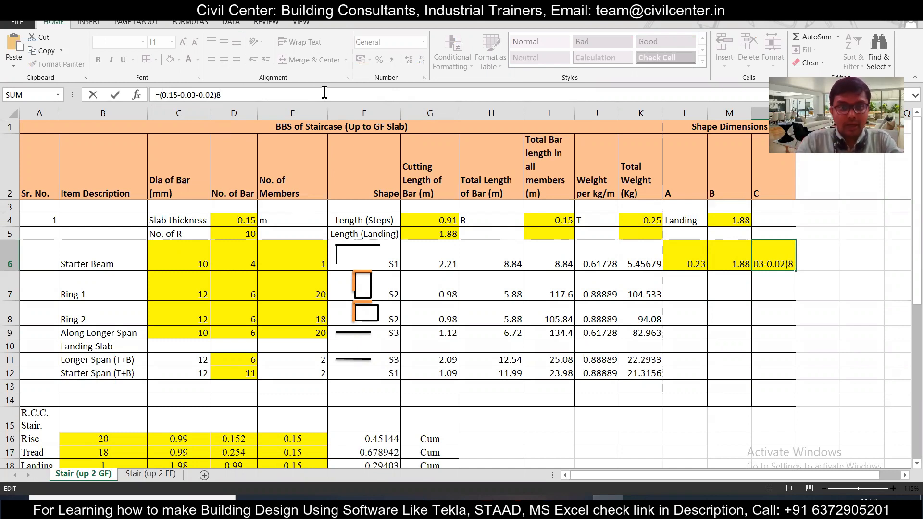
key(BackSpace)
text(*2)
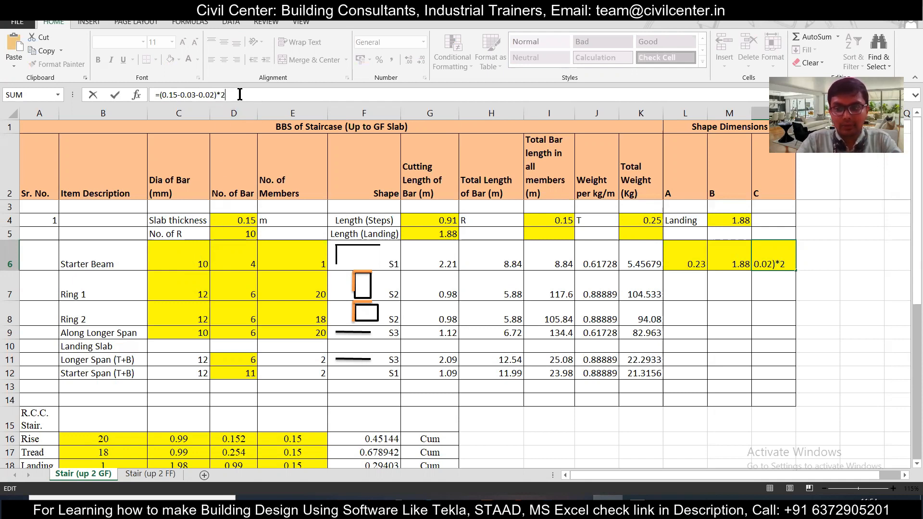
key(Return)
click(772, 255)
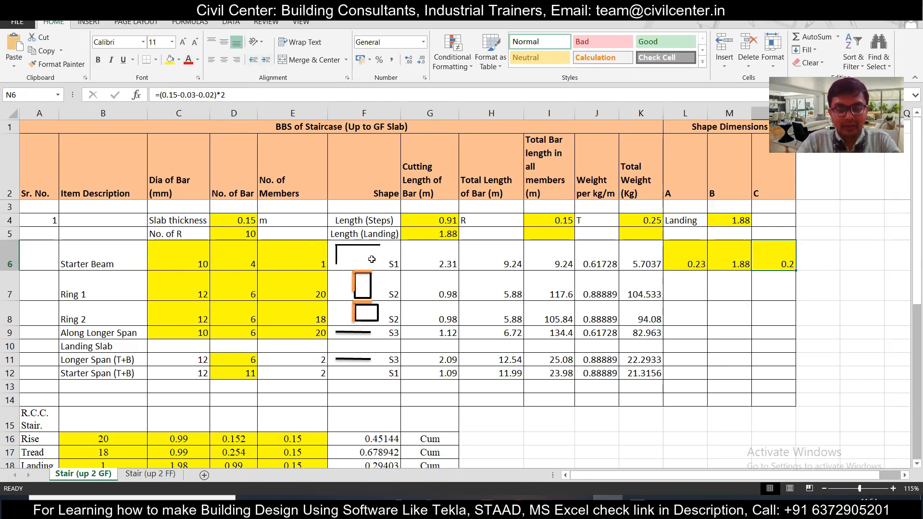
Step: Change the starter beam's shape label in F6 to S4
click(392, 264)
double_click(393, 263)
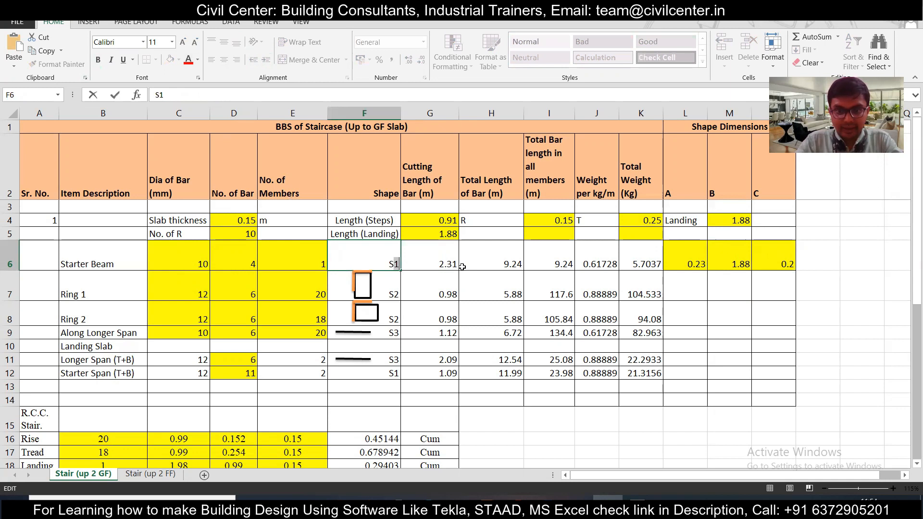
text(4)
click(464, 274)
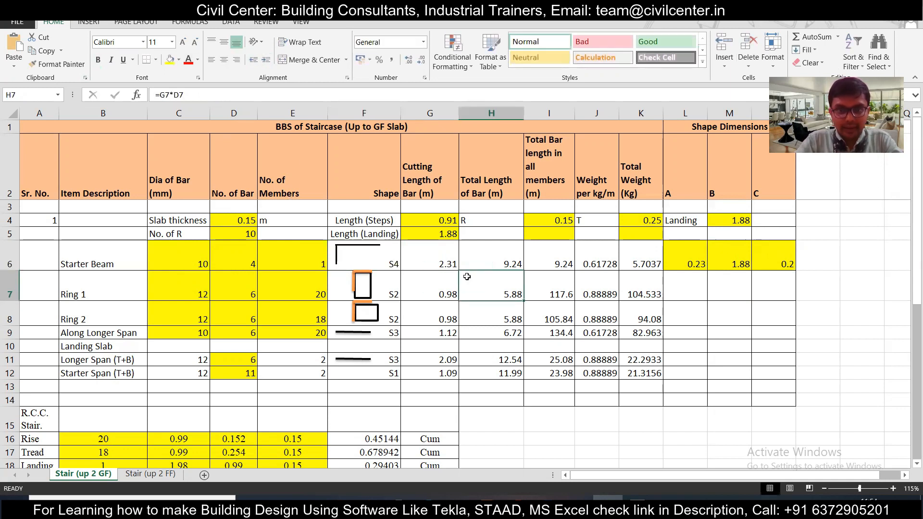
Step: Draw a 0.77 cm high vertical line down from the open end of the starter beam's shape sketch, with a 2¼ pt outline
click(89, 23)
click(184, 68)
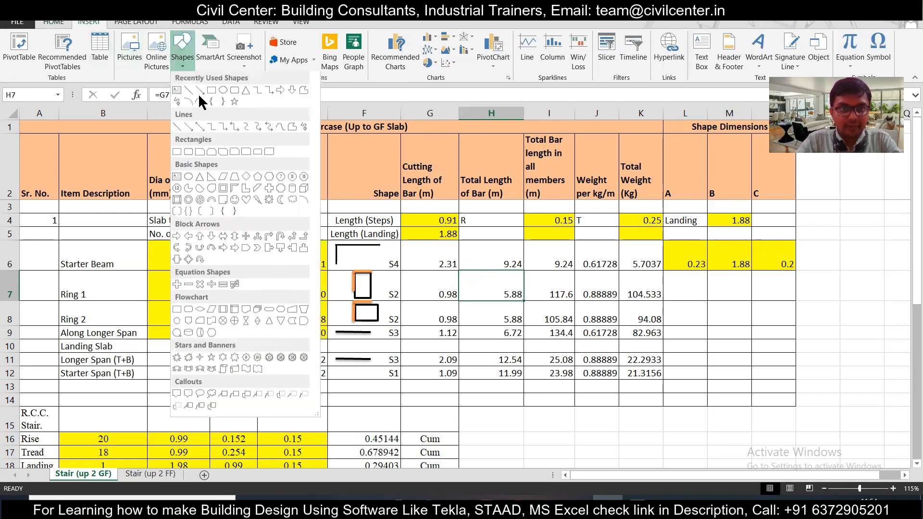
click(189, 93)
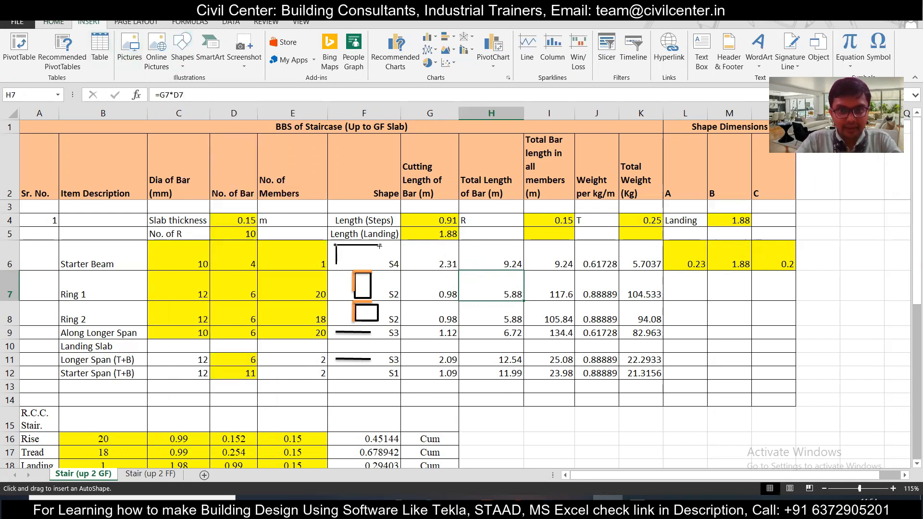
drag(381, 246, 381, 265)
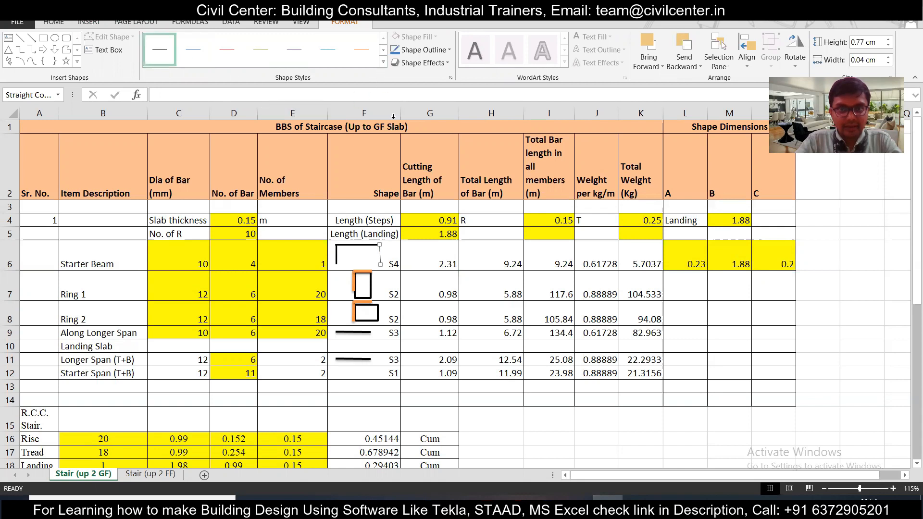
click(448, 49)
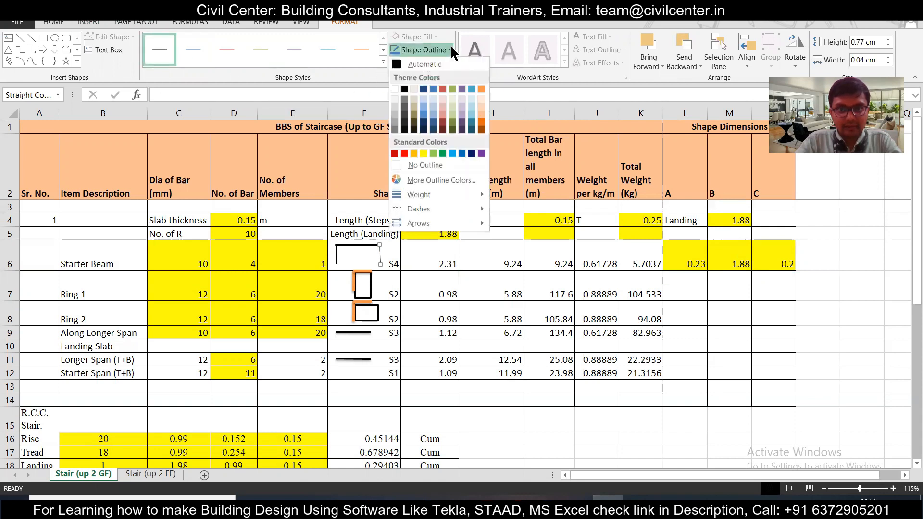
mouse_move(456, 192)
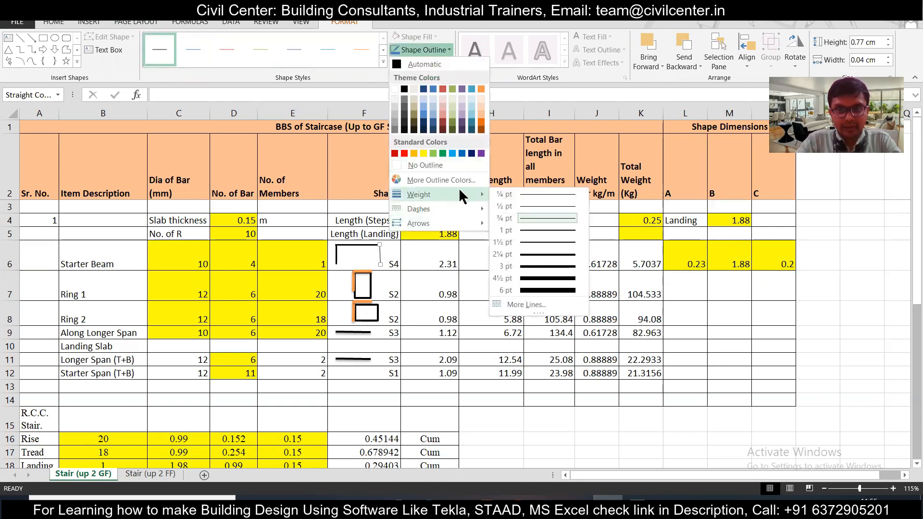
click(540, 255)
click(469, 295)
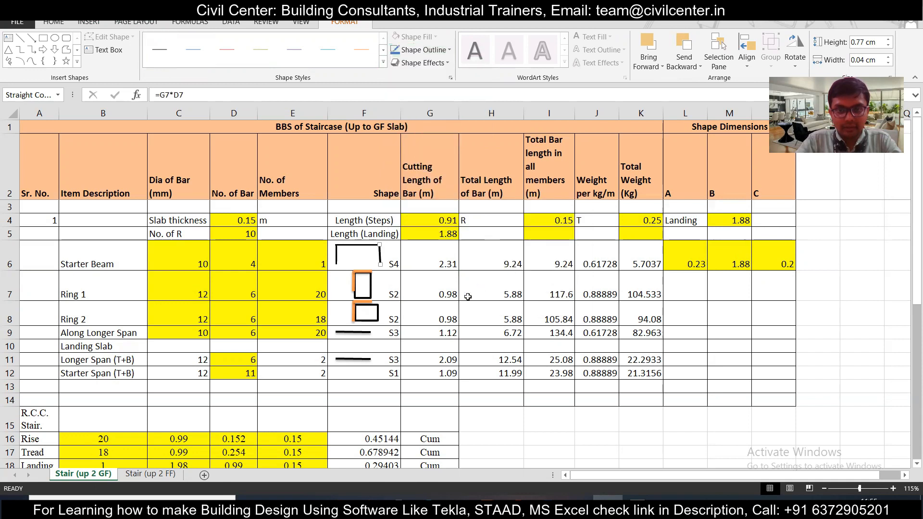
Step: Review the starter beam's cutting length formula in G6 against its shape sketch and shape dimensions
click(431, 259)
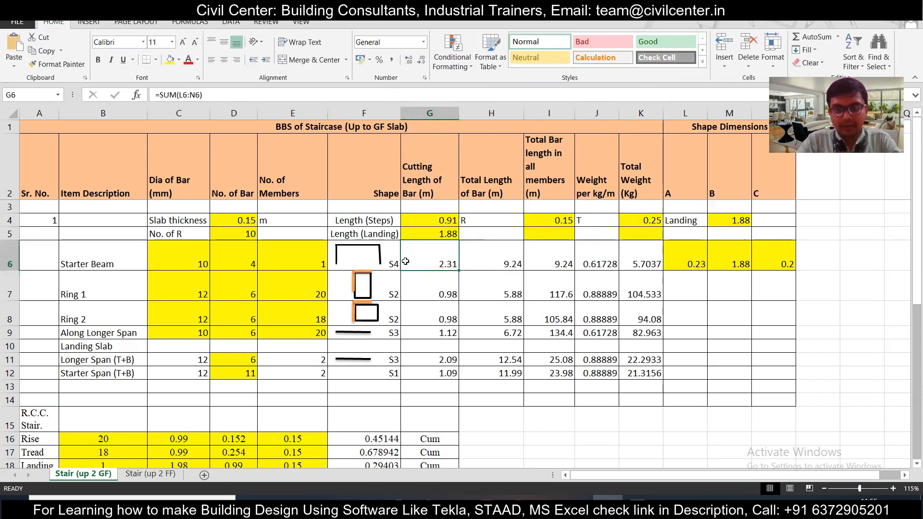
click(382, 250)
click(390, 253)
click(499, 261)
click(701, 256)
click(727, 260)
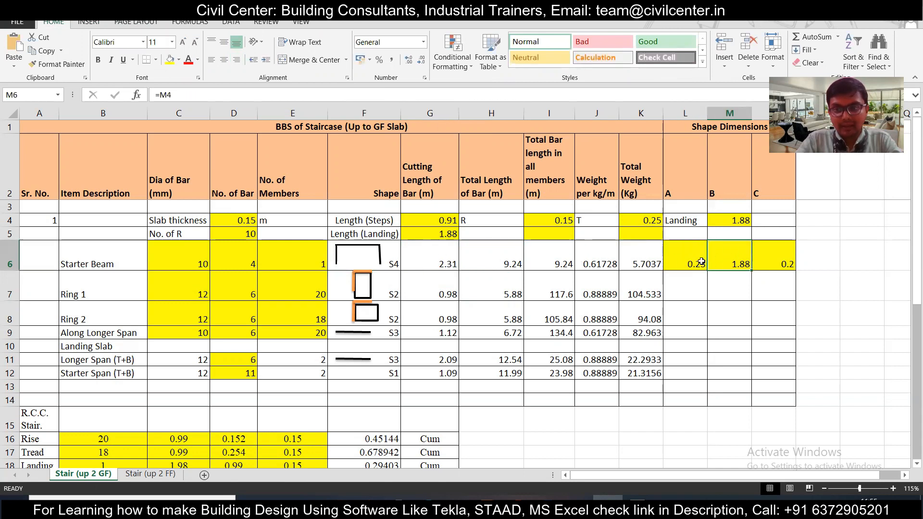
click(436, 264)
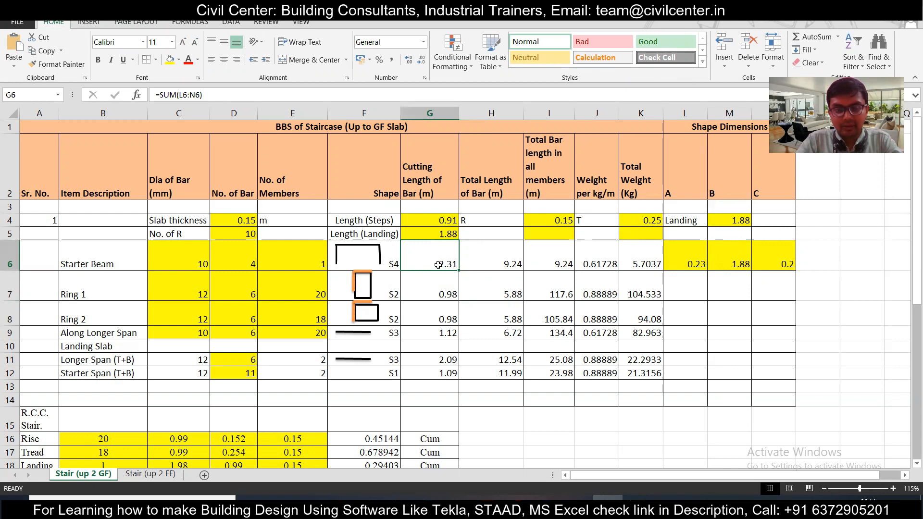
double_click(438, 265)
key(Escape)
Step: Review the starter beam's formulas for total length, total length in all members, weight per metre and total weight in H6 to K6
double_click(510, 262)
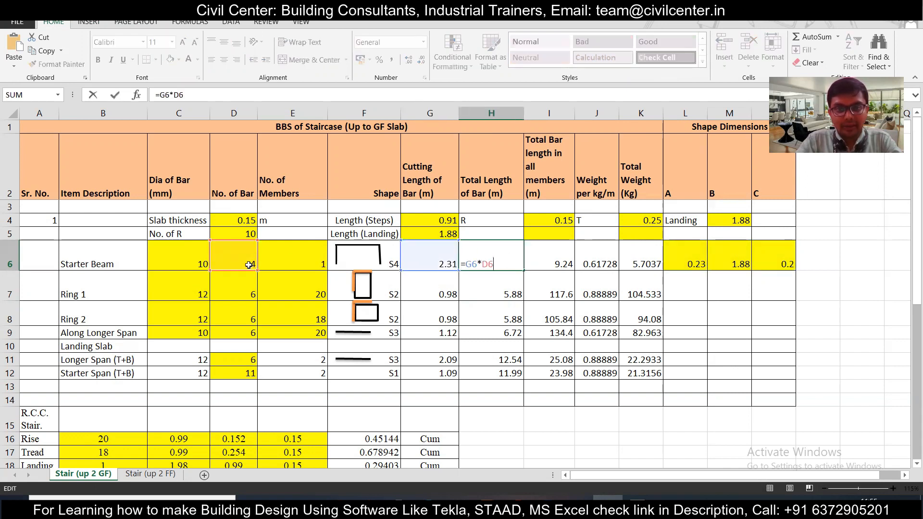
key(Escape)
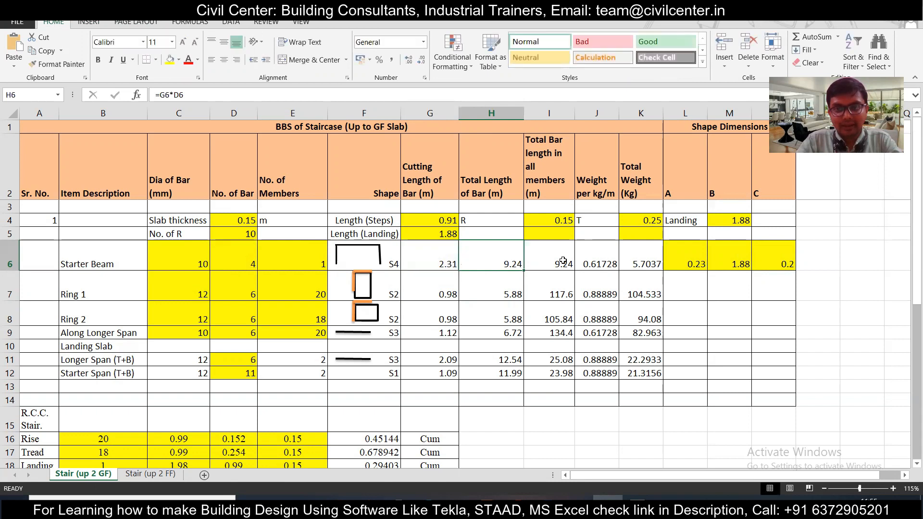
double_click(562, 261)
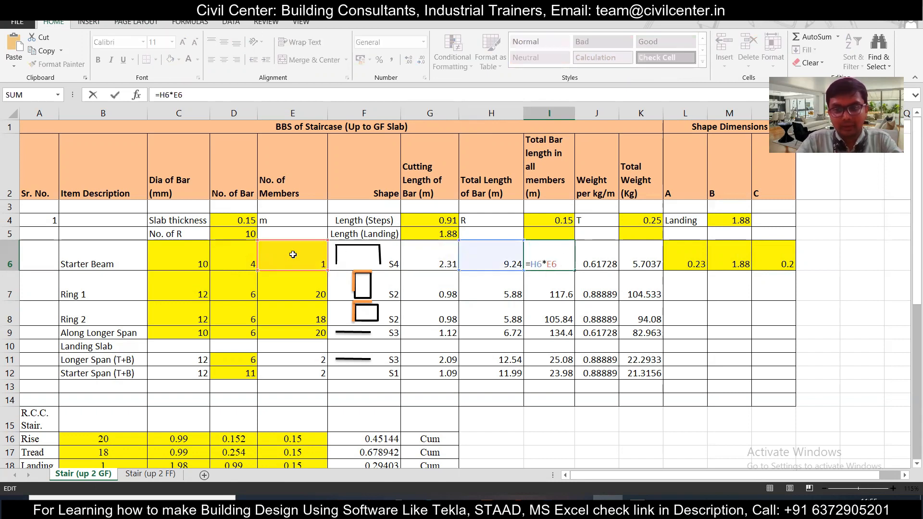
key(Escape)
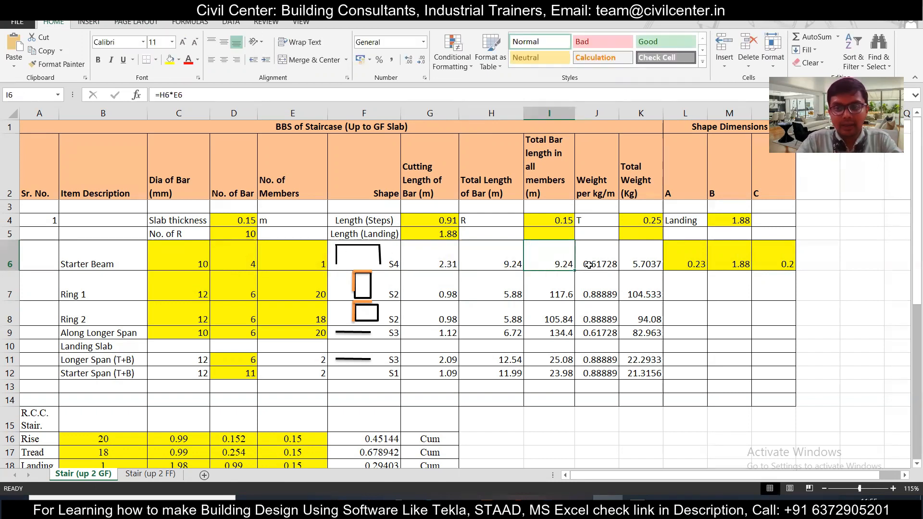
double_click(593, 263)
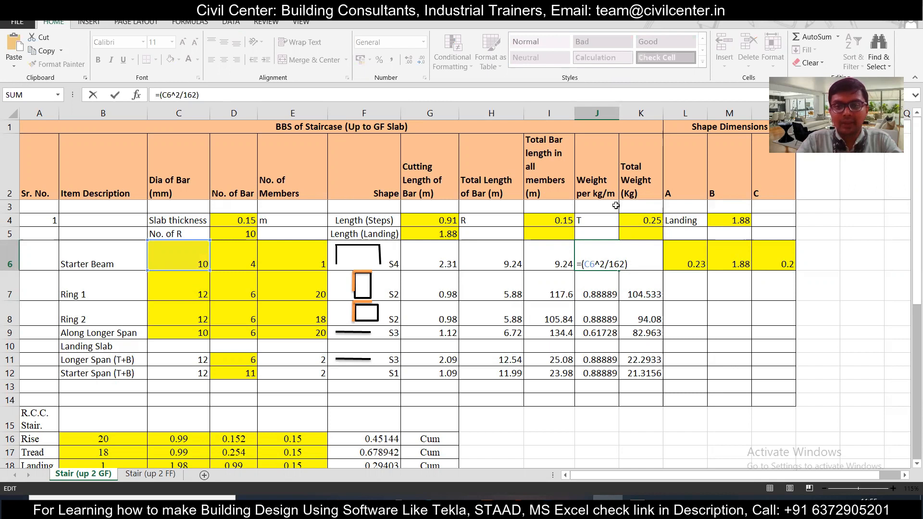
key(Escape)
double_click(633, 263)
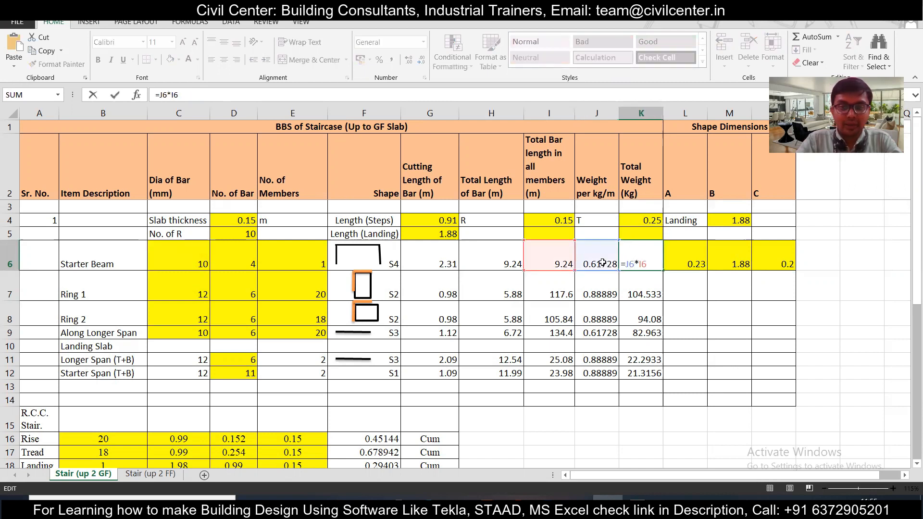
key(ctrl+Return)
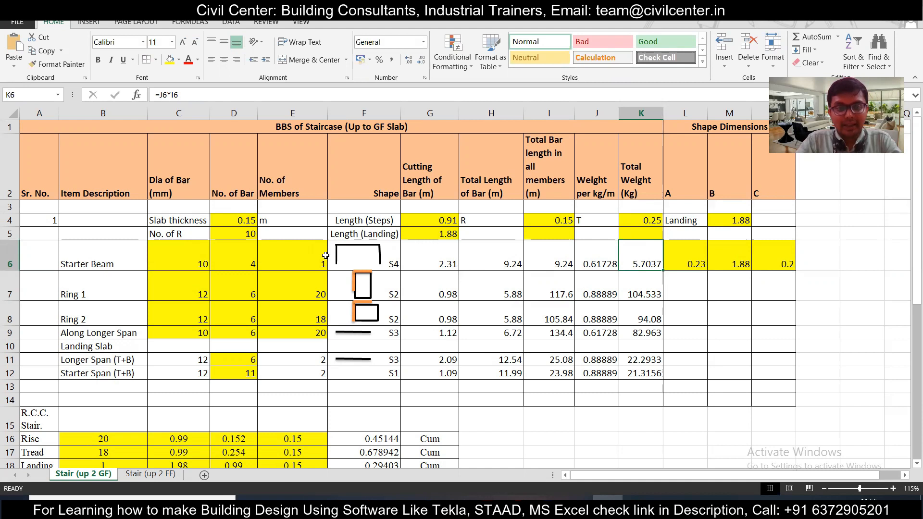
Step: Switch to AutoCAD and select the tall rectangular ring at the first riser in the staircase reinforcement section
scroll(325, 255, down, 1)
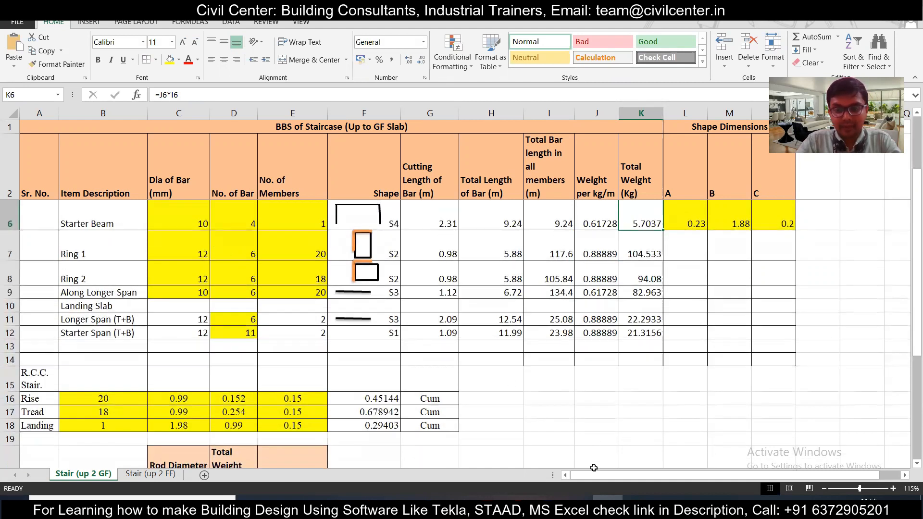
click(608, 498)
scroll(411, 356, down, 3)
scroll(412, 357, down, 5)
drag(436, 384, 406, 282)
drag(448, 349, 417, 221)
drag(510, 338, 470, 237)
scroll(488, 305, up, 8)
click(468, 293)
click(441, 292)
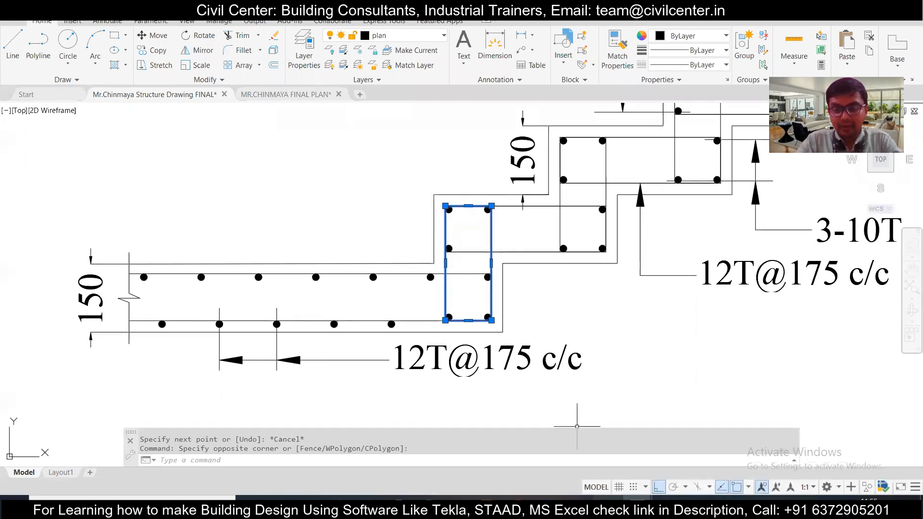
Step: Switch to Excel and check Ring 1's bar diameter in C7 against the 12T@175 c/c callout in the AutoCAD stair section
key(alt+Tab)
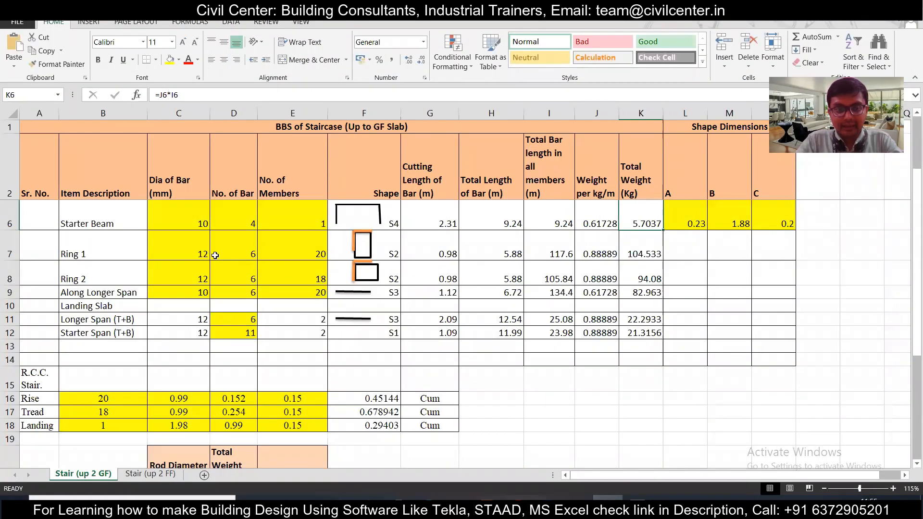
click(194, 253)
click(636, 505)
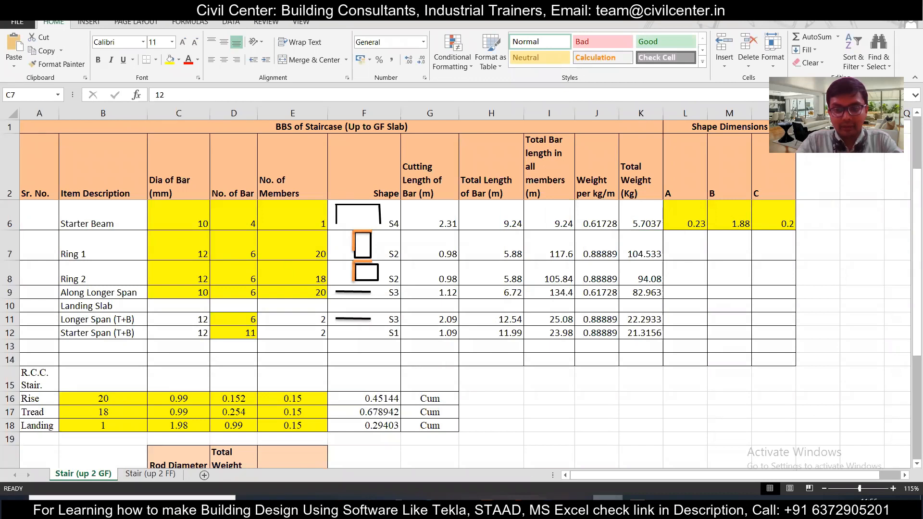
drag(593, 337, 512, 351)
drag(585, 311, 448, 385)
drag(618, 264, 550, 323)
drag(569, 238, 558, 280)
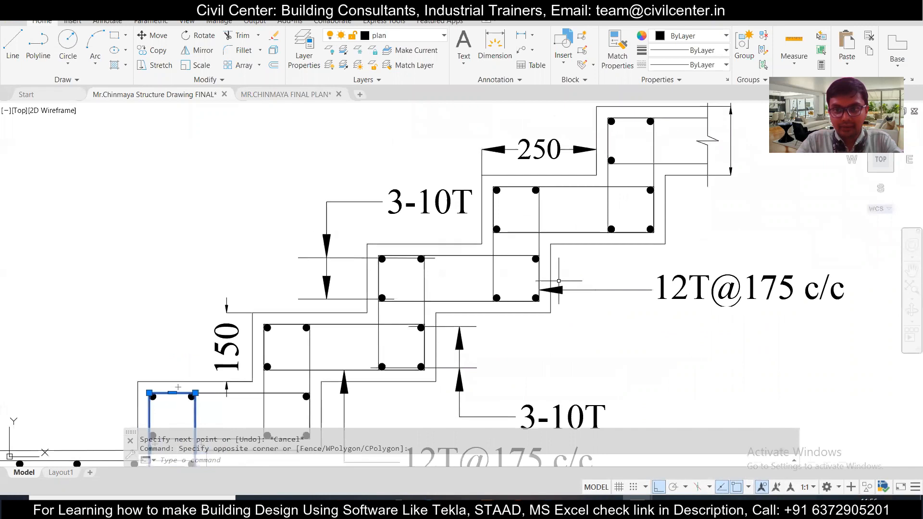
click(654, 313)
click(624, 277)
Step: Switch to Excel, review Ring 1's number-of-bars formula in D7 and number of members in E7, and return to AutoCAD
click(608, 505)
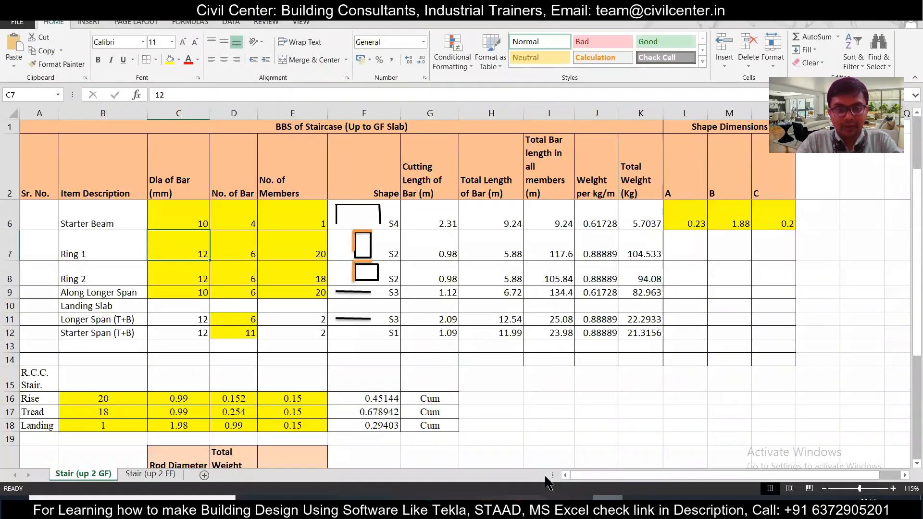
click(239, 254)
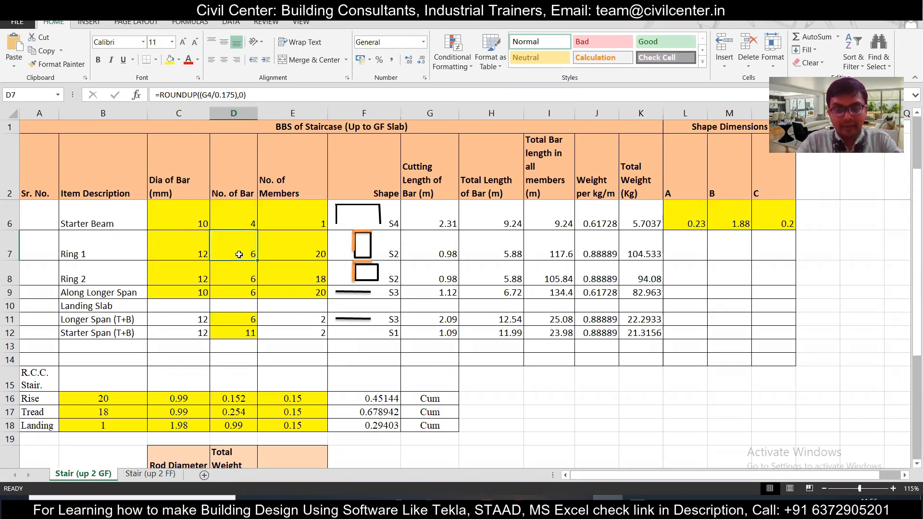
scroll(239, 254, up, 1)
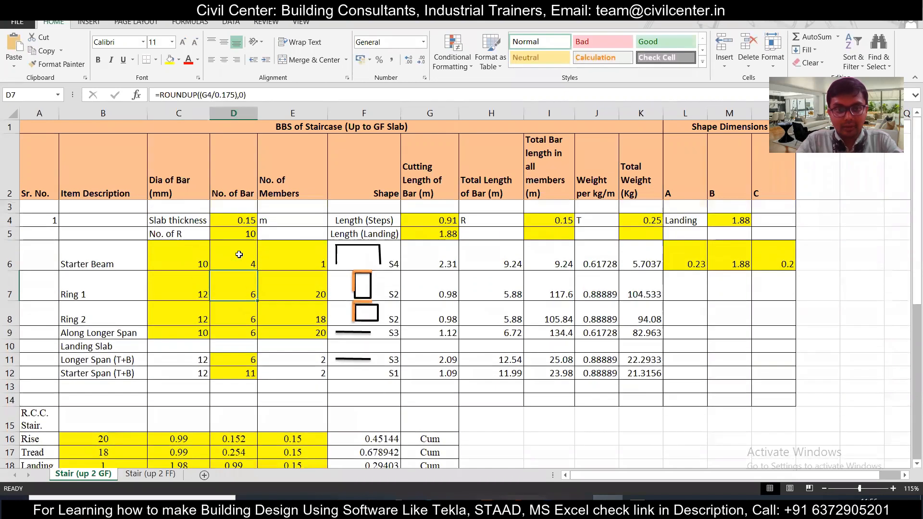
double_click(251, 282)
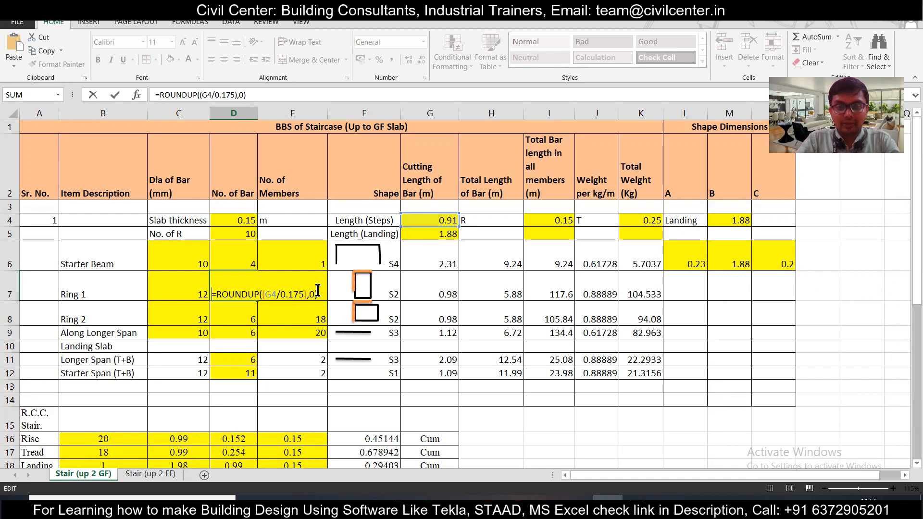
key(Escape)
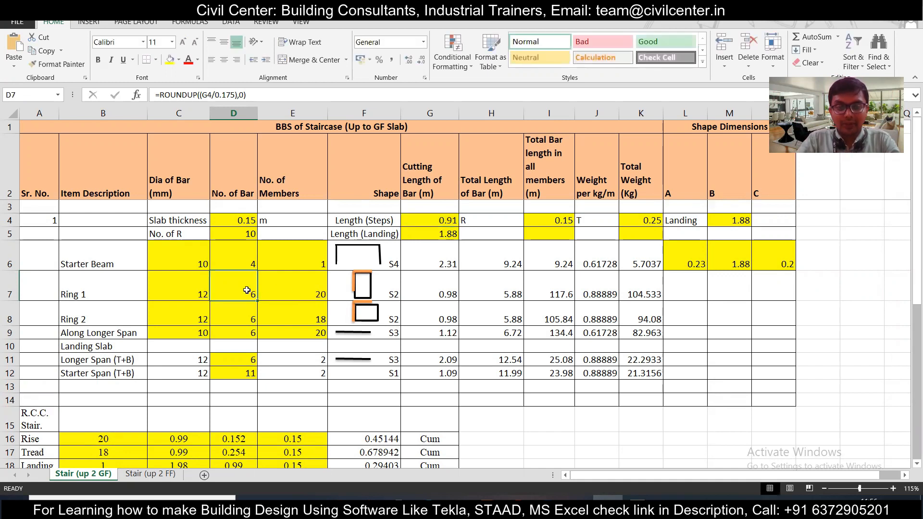
click(317, 293)
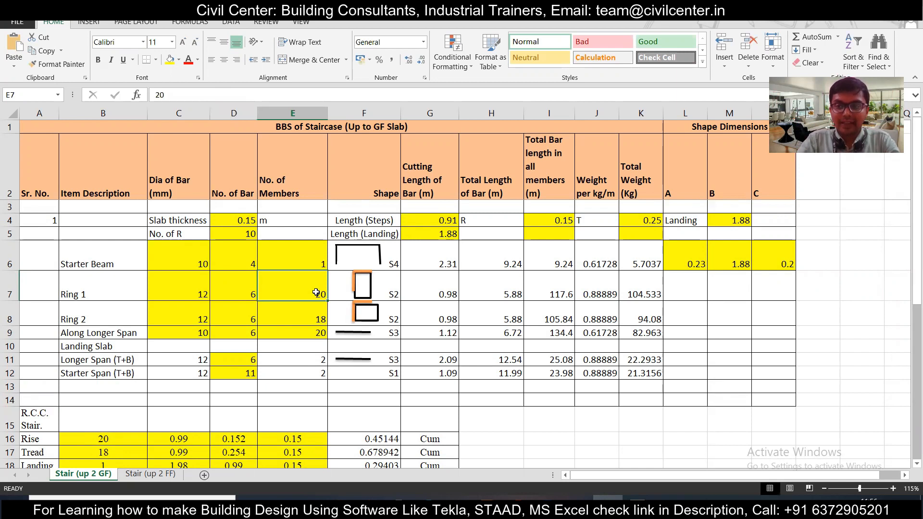
click(637, 508)
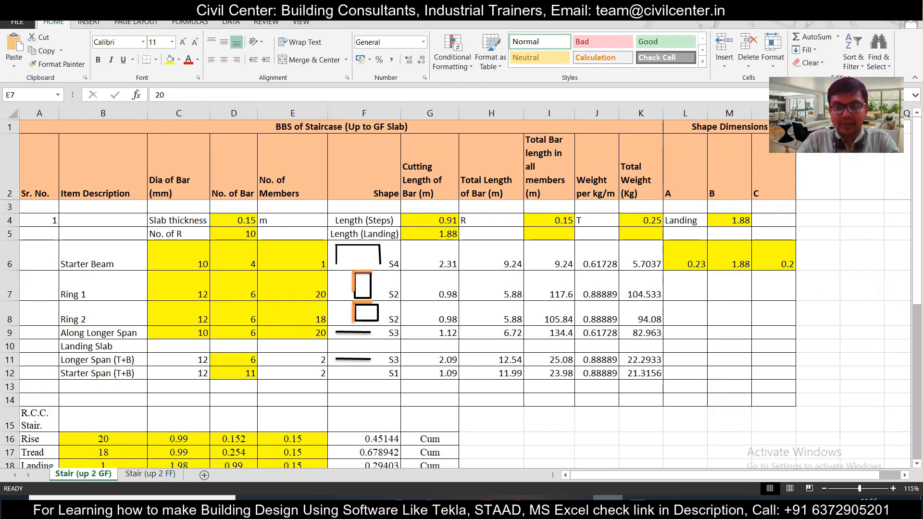
Step: Clear the ring selection, switch to Excel and open Ring 1's cutting length formula in G7 for checking
click(379, 312)
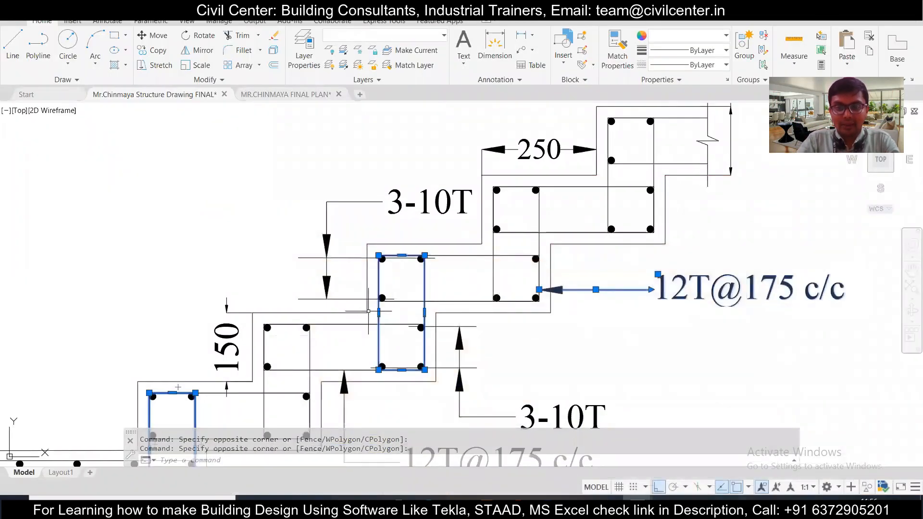
key(Escape)
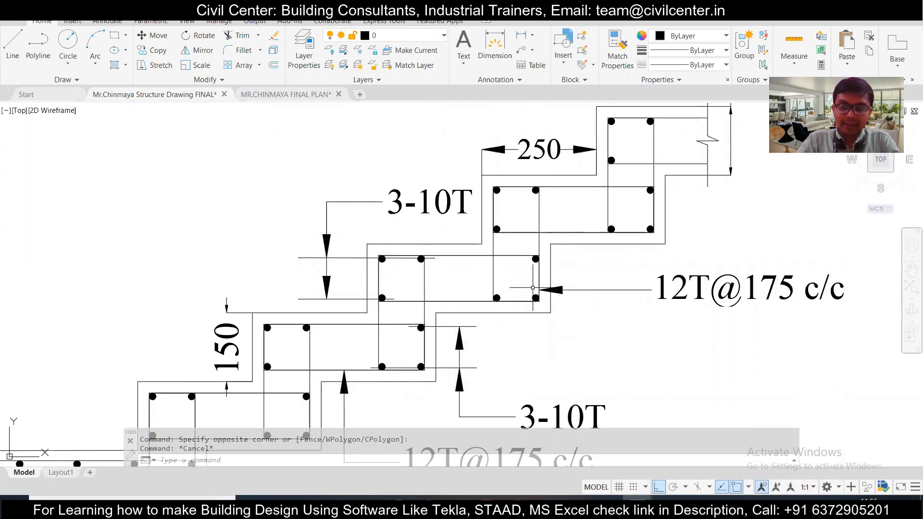
click(608, 506)
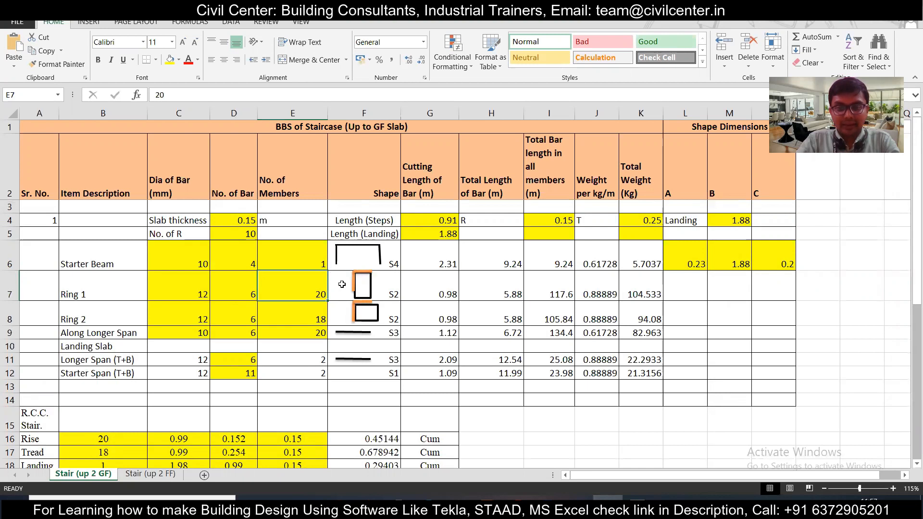
click(430, 293)
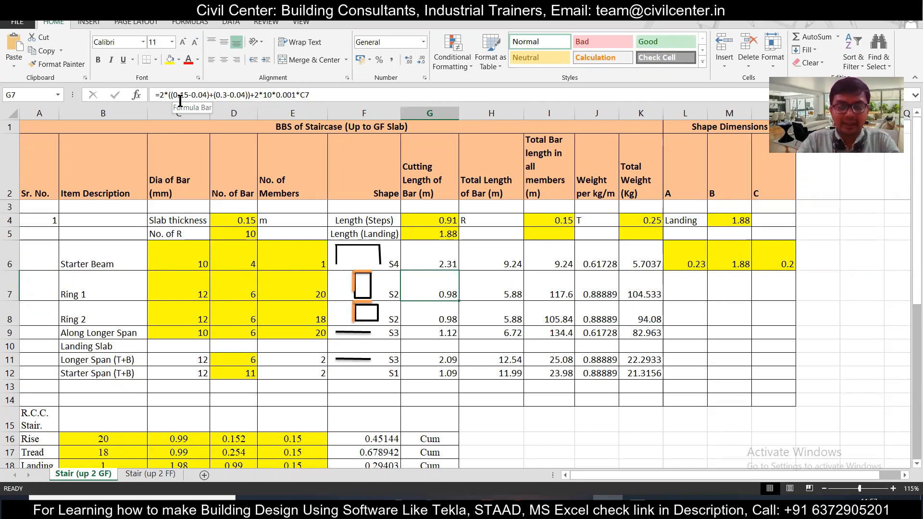
click(201, 99)
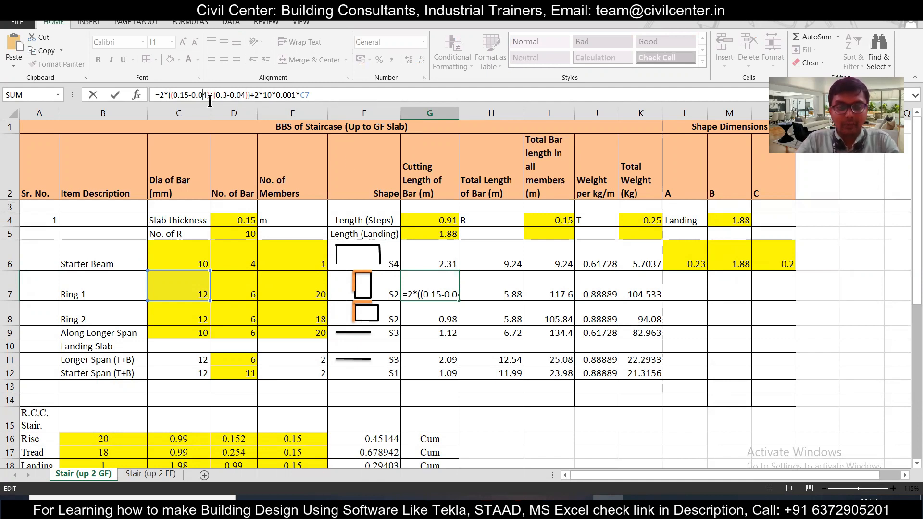
Step: Switch to AutoCAD and draw a vertical line from the first step's inner soffit corner up to its tread
click(609, 504)
scroll(441, 349, down, 2)
drag(440, 349, 552, 192)
drag(388, 267, 408, 286)
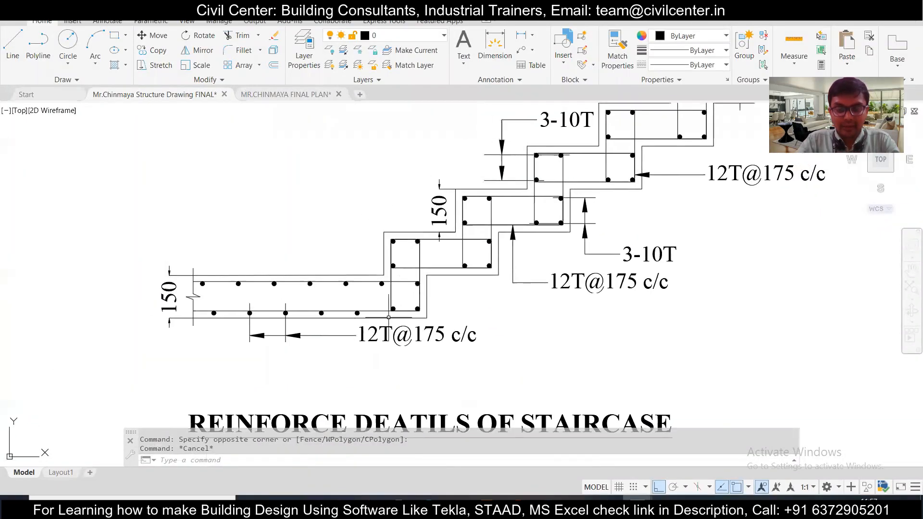
scroll(388, 317, up, 2)
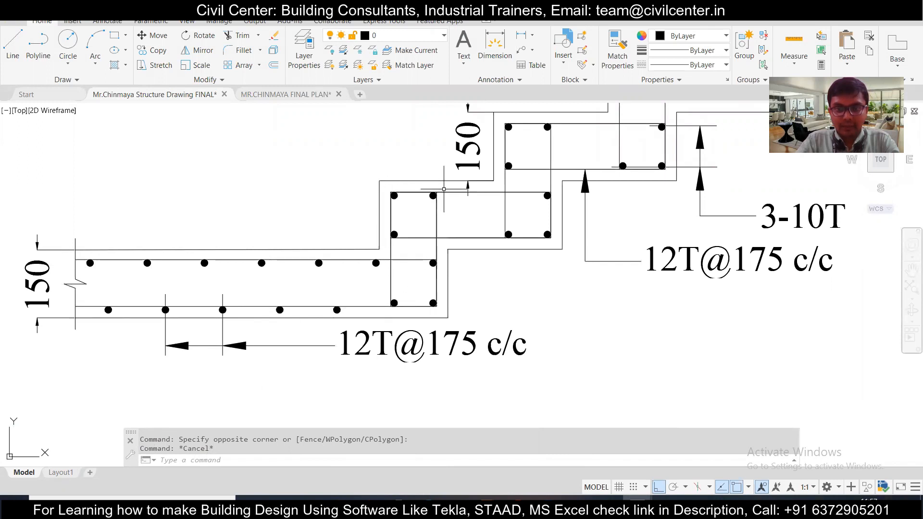
click(13, 46)
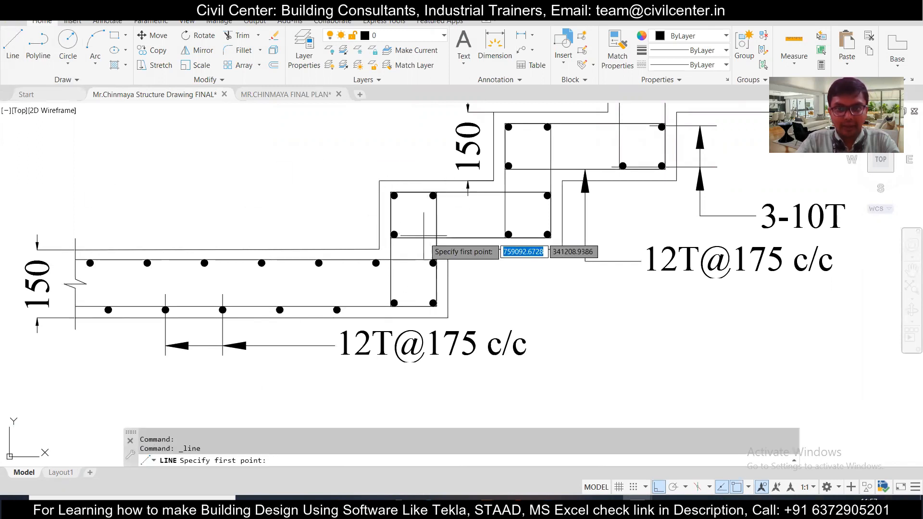
click(448, 250)
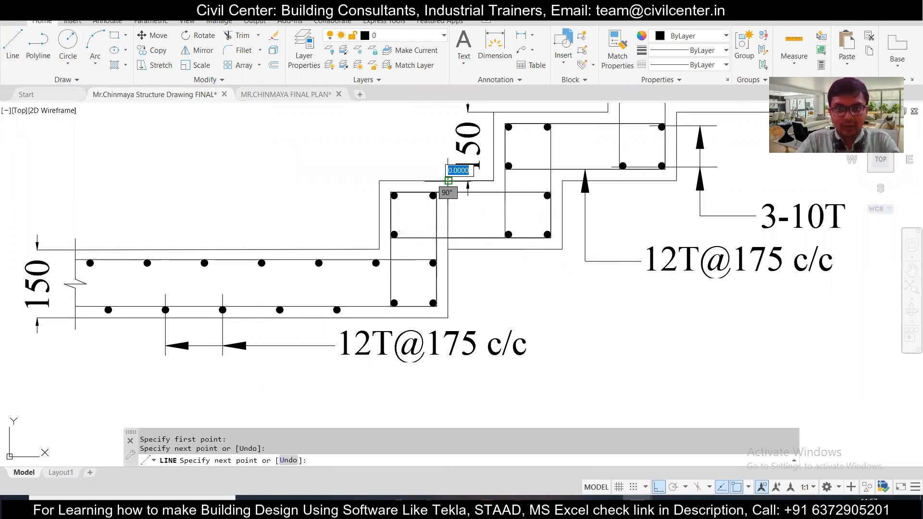
key(Escape)
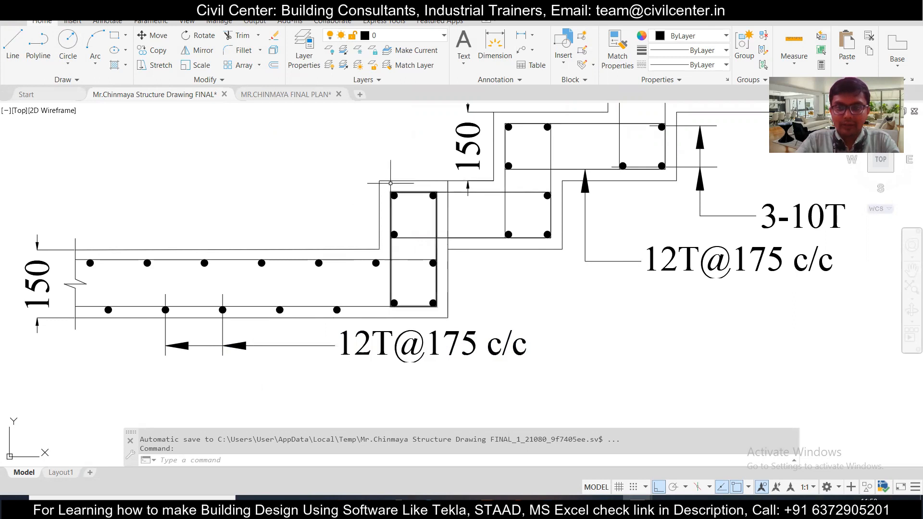
Step: Switch to Excel and check the side, cover and hook terms of Ring 1's G7 formula against the first riser's ring in AutoCAD
click(607, 511)
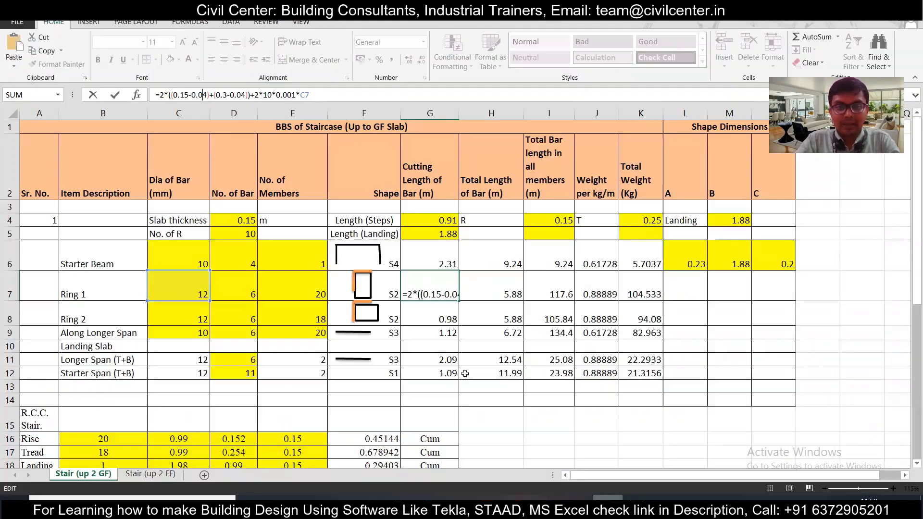
click(202, 99)
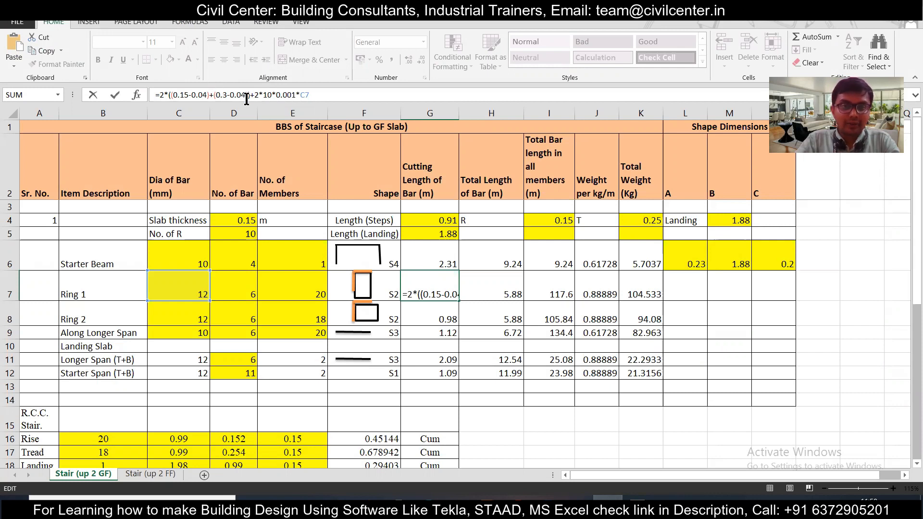
drag(293, 94, 280, 95)
click(280, 94)
click(312, 92)
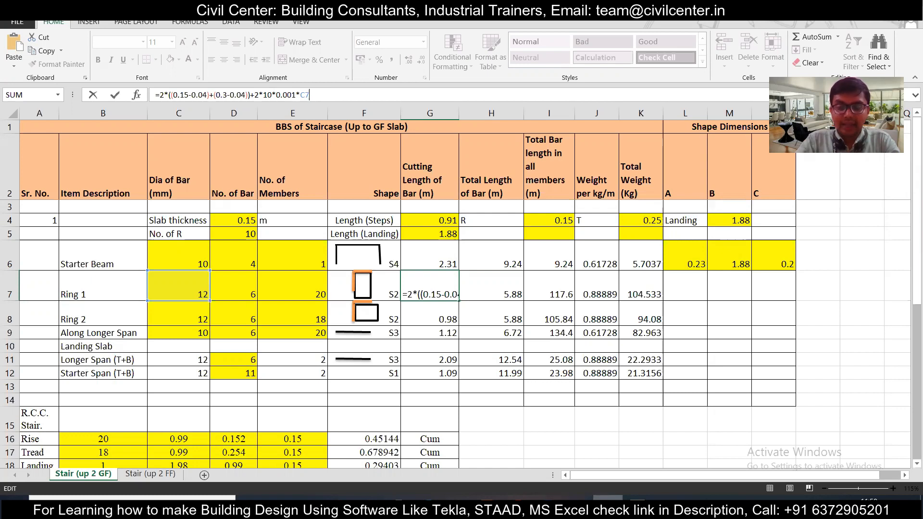
click(568, 478)
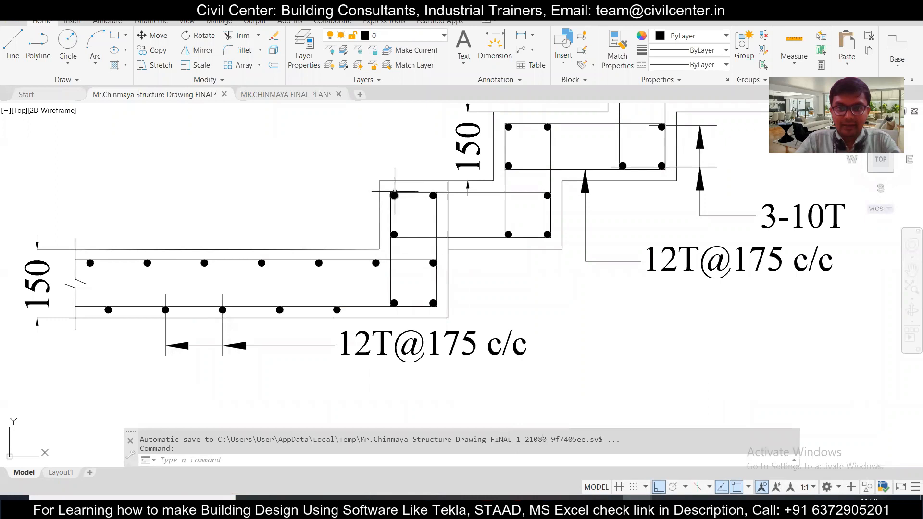
click(606, 505)
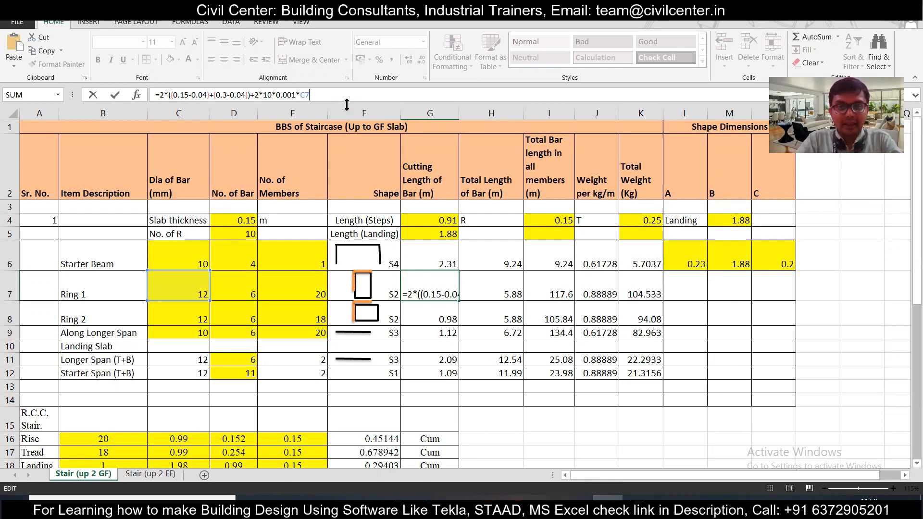
key(Escape)
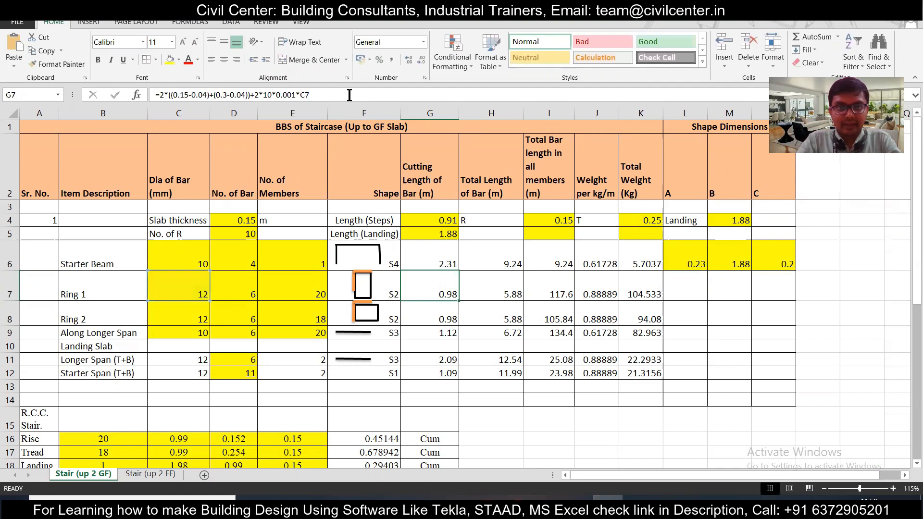
Step: Review Ring 1's formulas for total length, total length in all members, weight per metre and total weight in H7 to K7
double_click(480, 291)
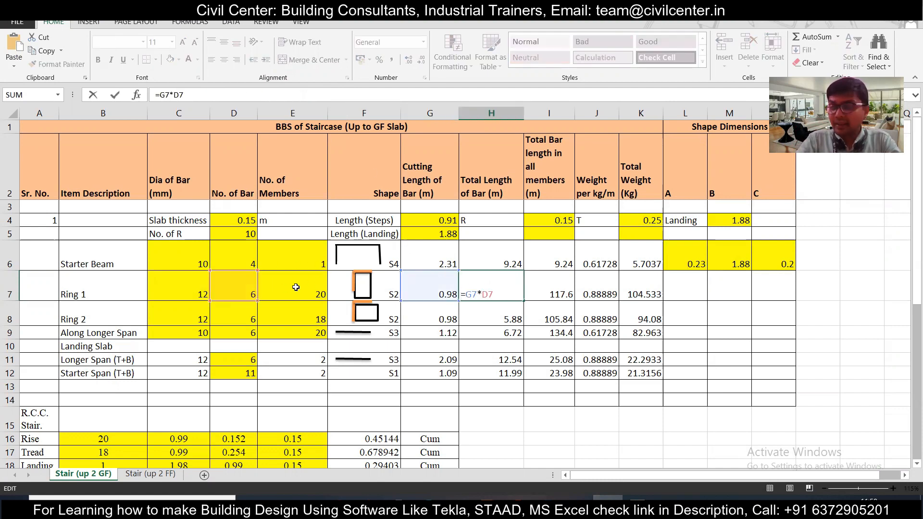
click(559, 288)
double_click(559, 288)
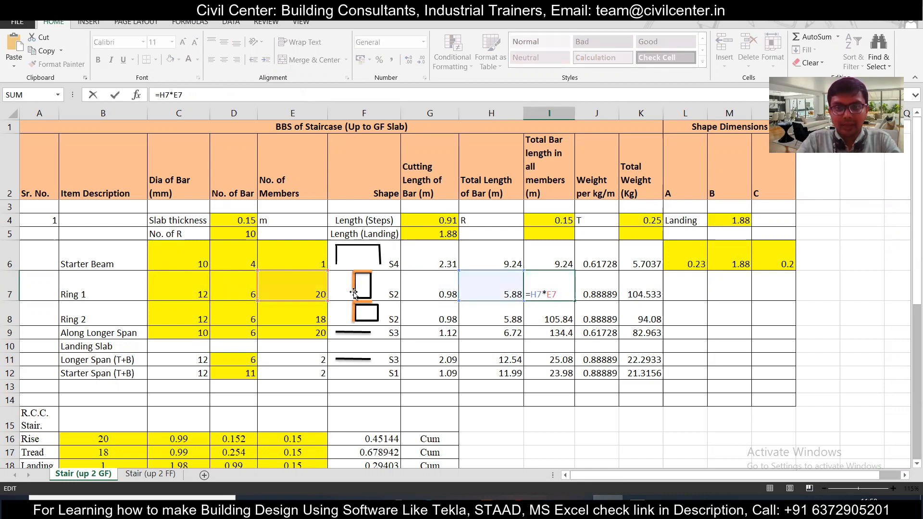
click(608, 293)
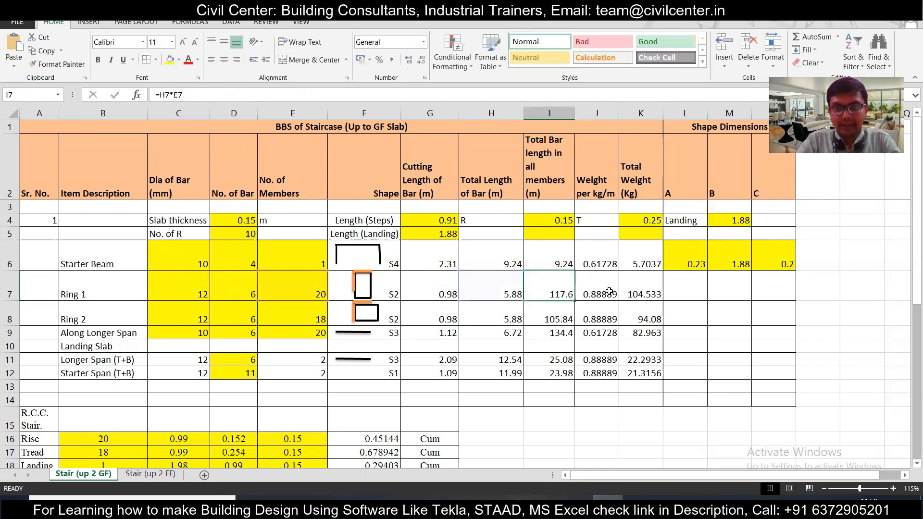
double_click(610, 294)
key(Escape)
click(644, 292)
double_click(644, 292)
key(Escape)
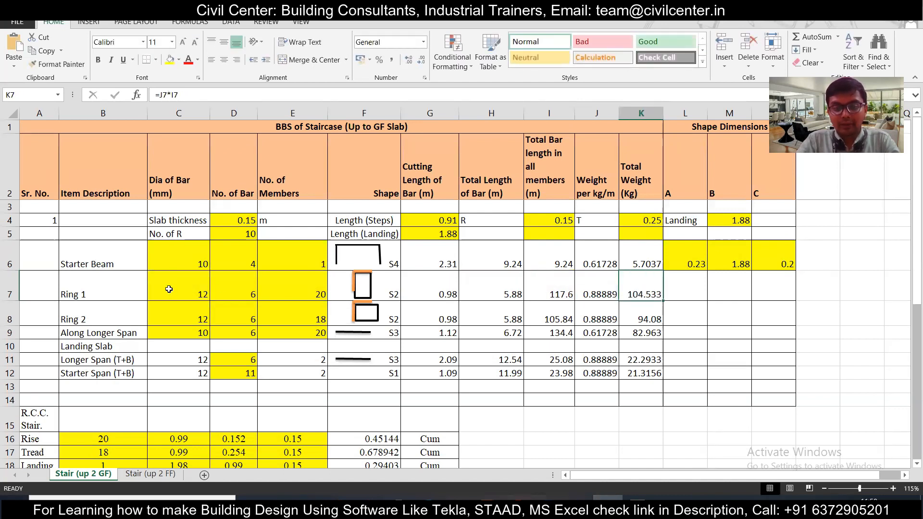
Step: Compare the schedule with the AutoCAD section, and review Ring 2's number of members in E8 and number-of-bars formula in D8
scroll(169, 289, down, 1)
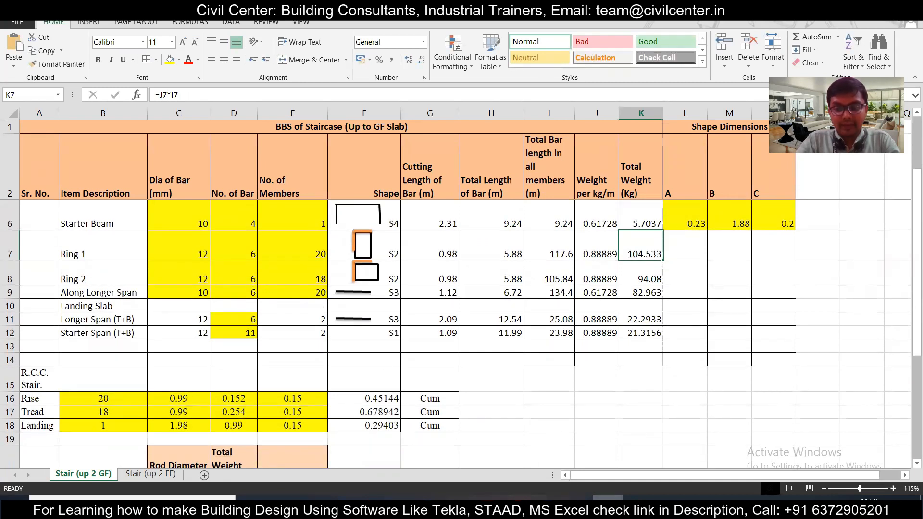
click(637, 506)
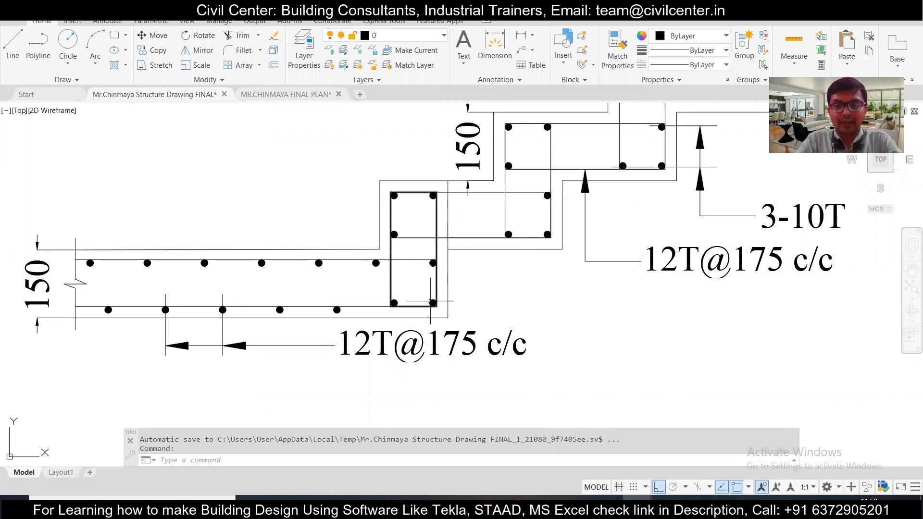
click(609, 507)
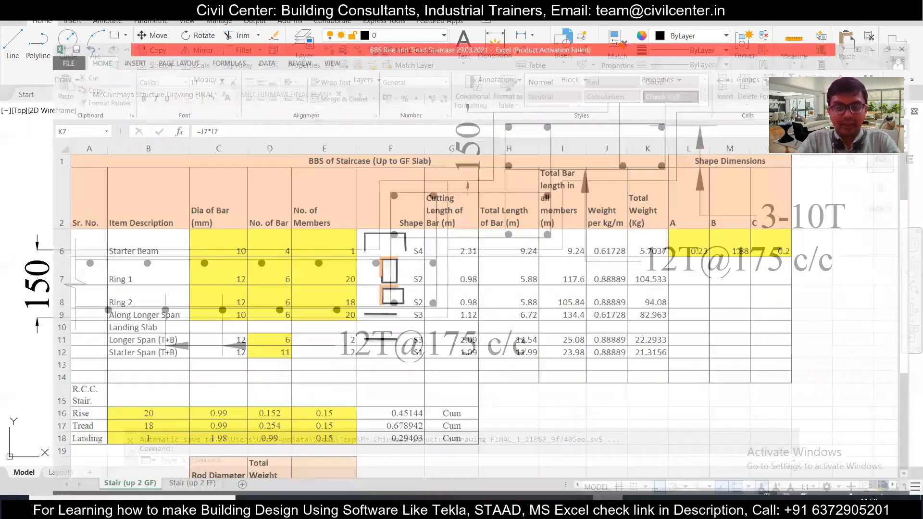
click(306, 278)
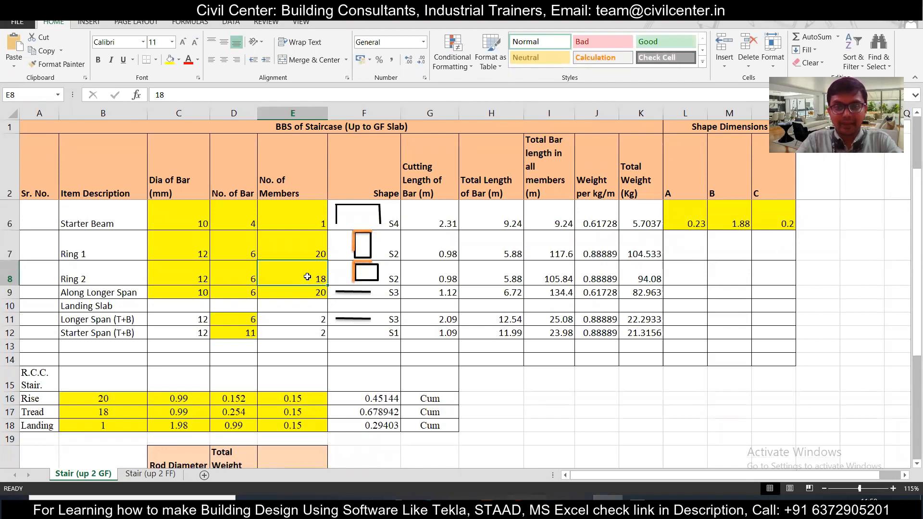
click(247, 274)
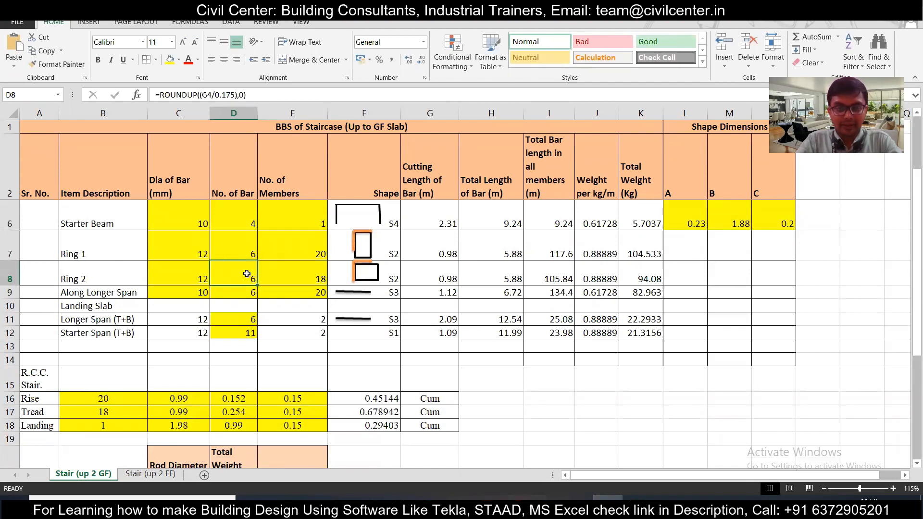
double_click(247, 274)
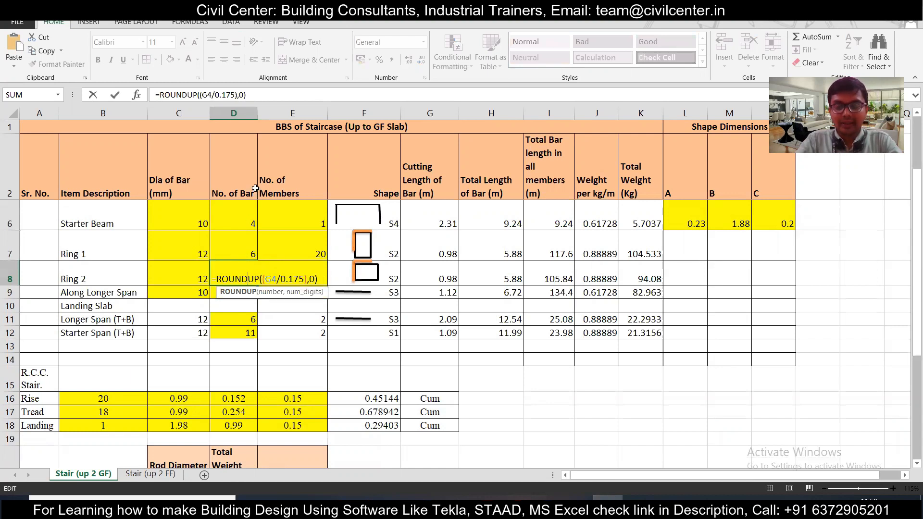
scroll(448, 231, up, 1)
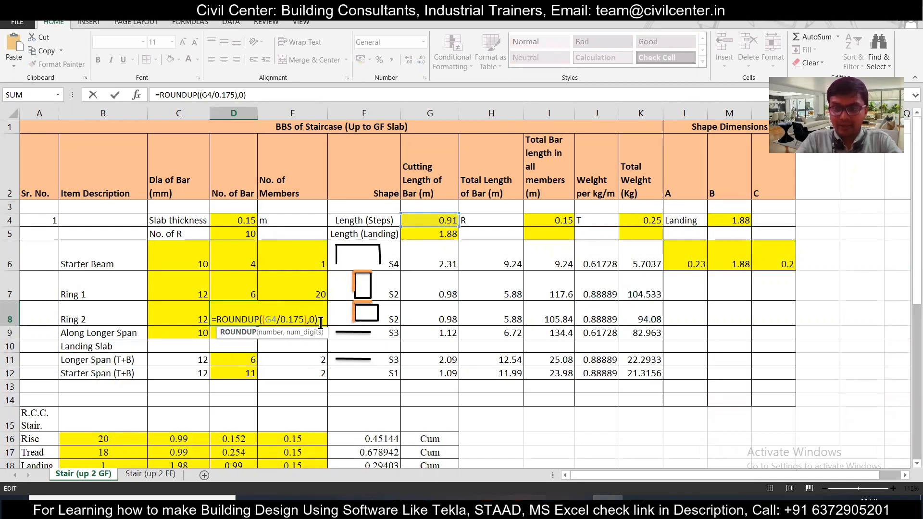
key(ctrl+Return)
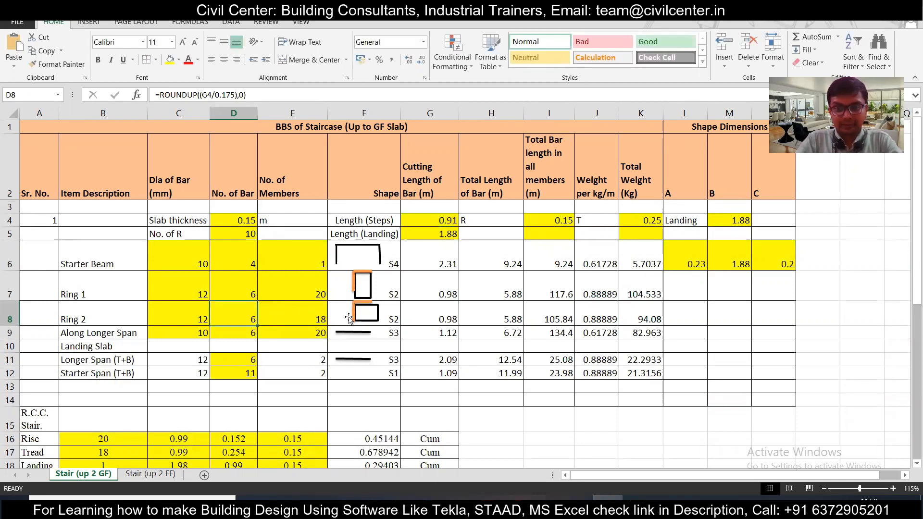
Step: Review Ring 2's cutting length formula in G8, then switch to AutoCAD and examine the horizontal tread rings in the staircase section
double_click(427, 309)
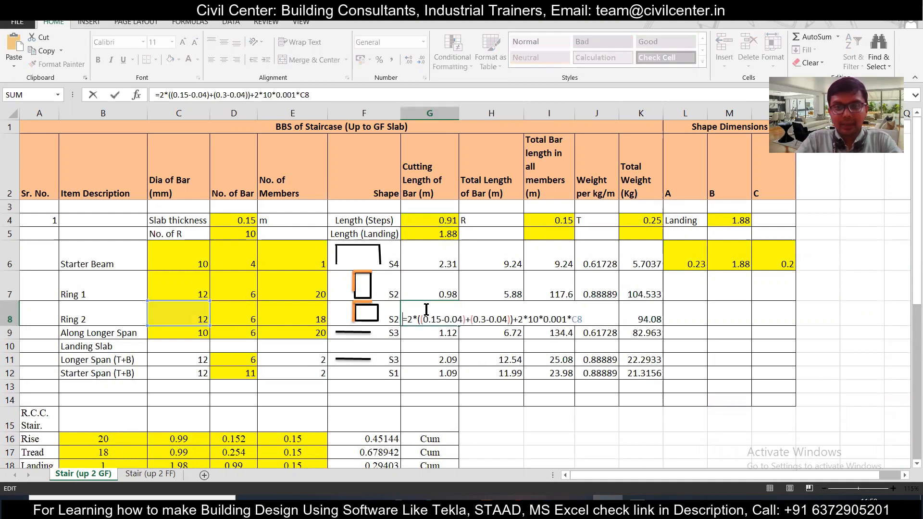
key(Escape)
click(632, 504)
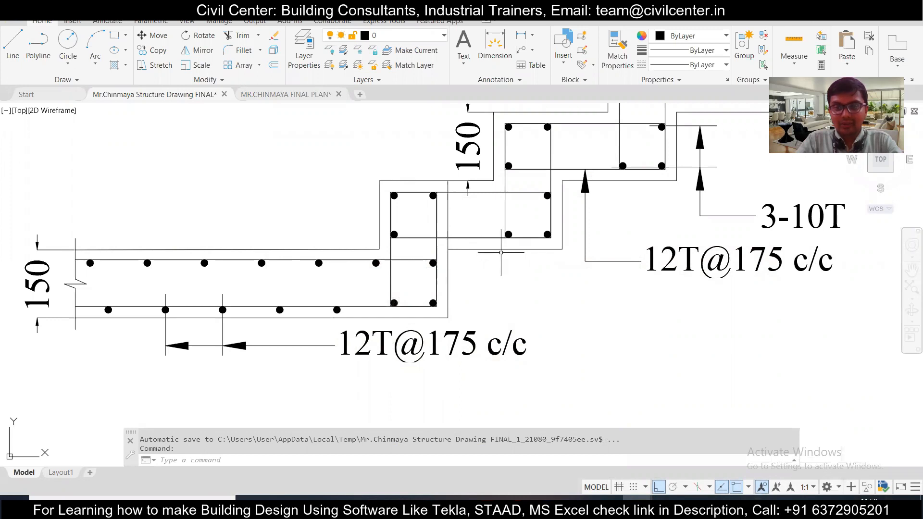
scroll(503, 255, up, 3)
scroll(359, 315, down, 3)
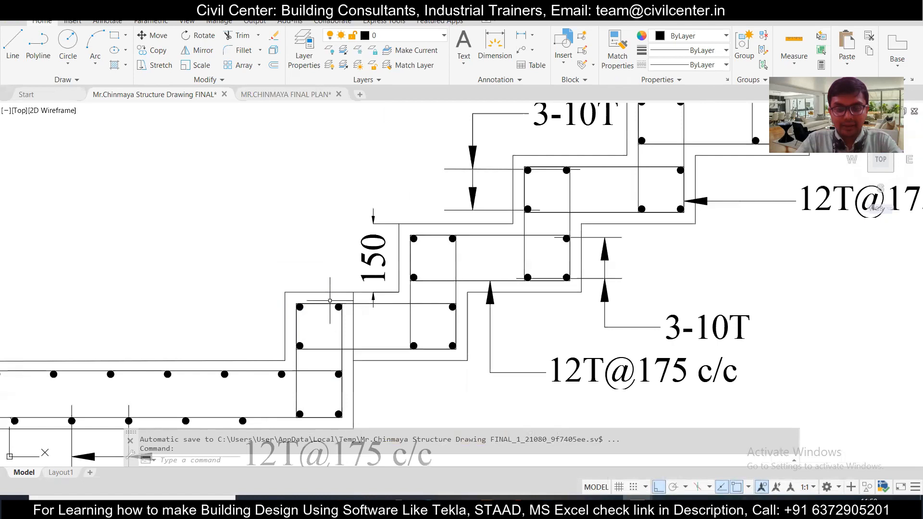
click(397, 303)
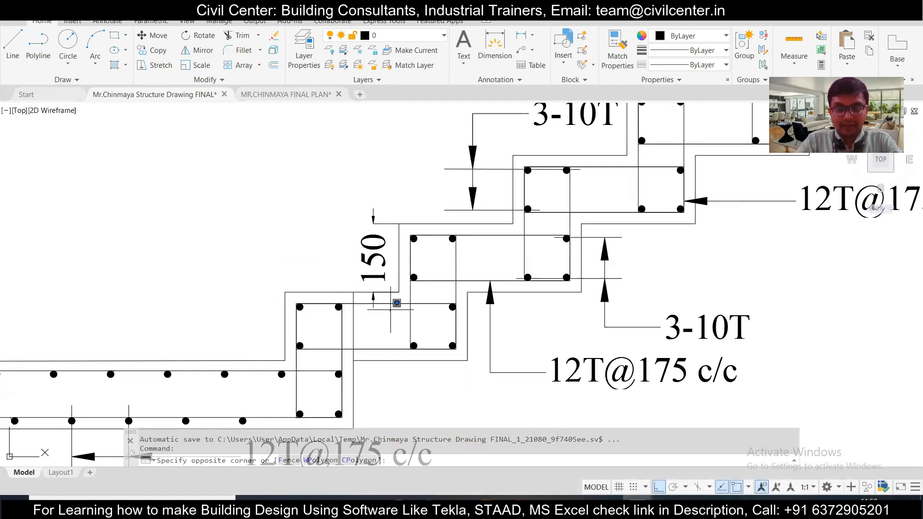
key(Escape)
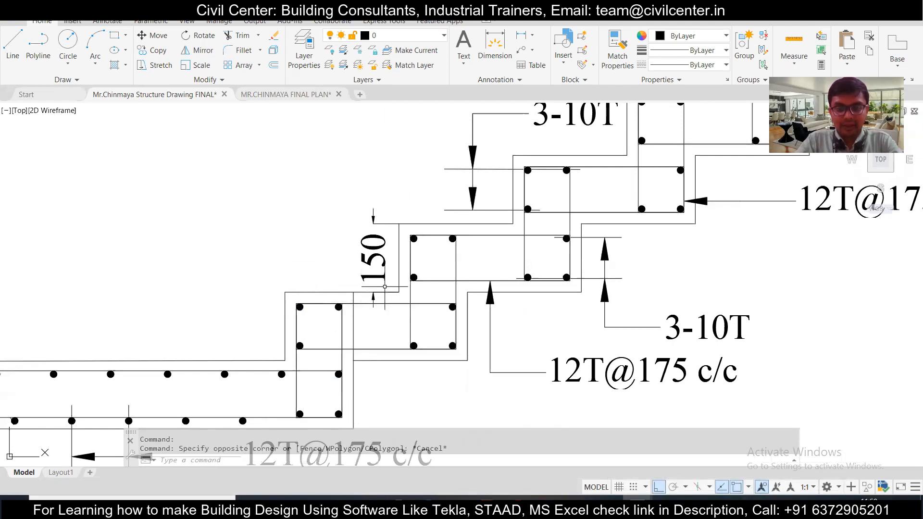
scroll(390, 295, down, 2)
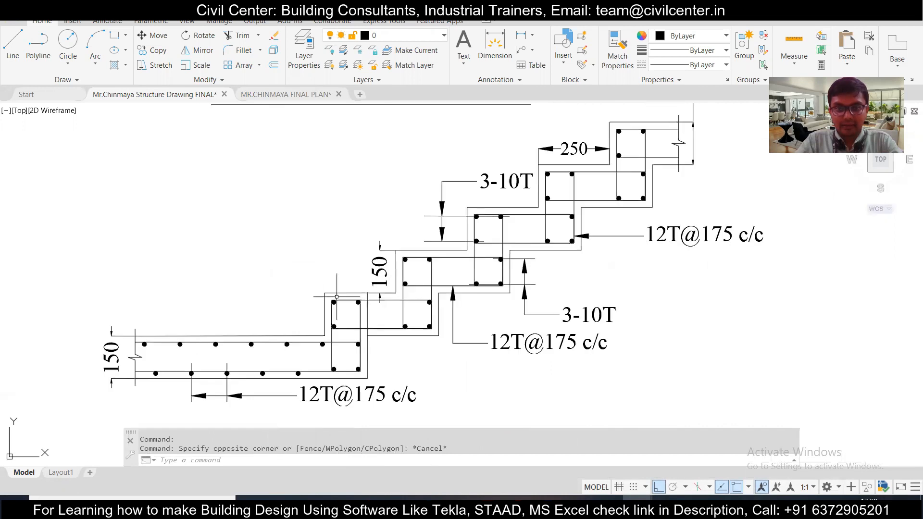
scroll(337, 297, down, 1)
scroll(303, 318, up, 3)
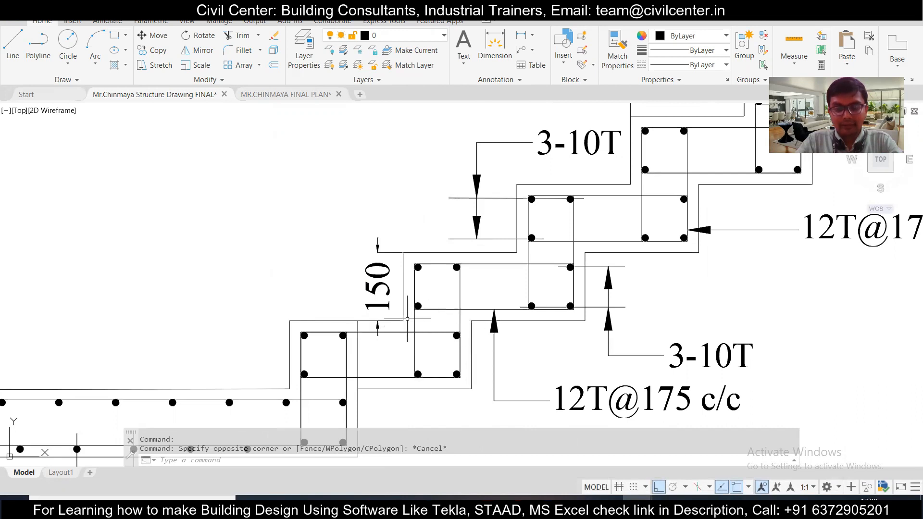
Step: Switch to the Excel schedule and calculate the tread ring's length as =250+150 in cell P6
click(607, 505)
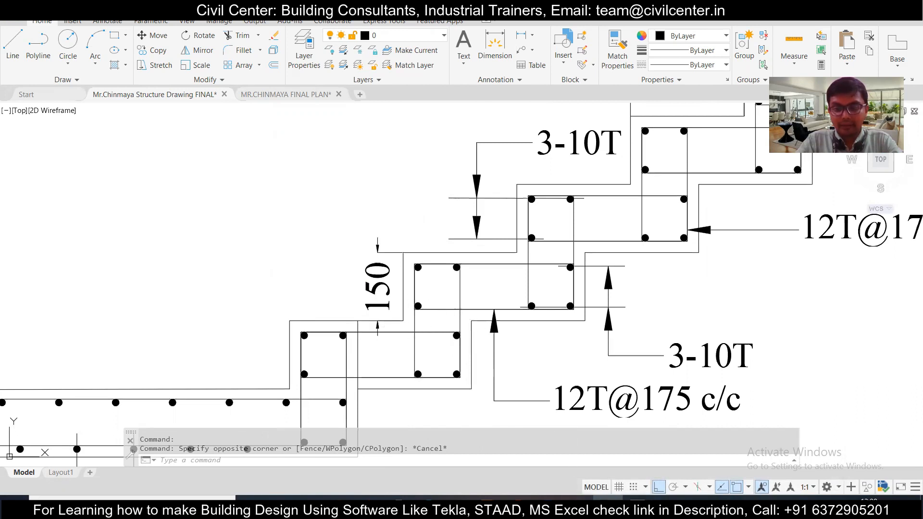
click(852, 258)
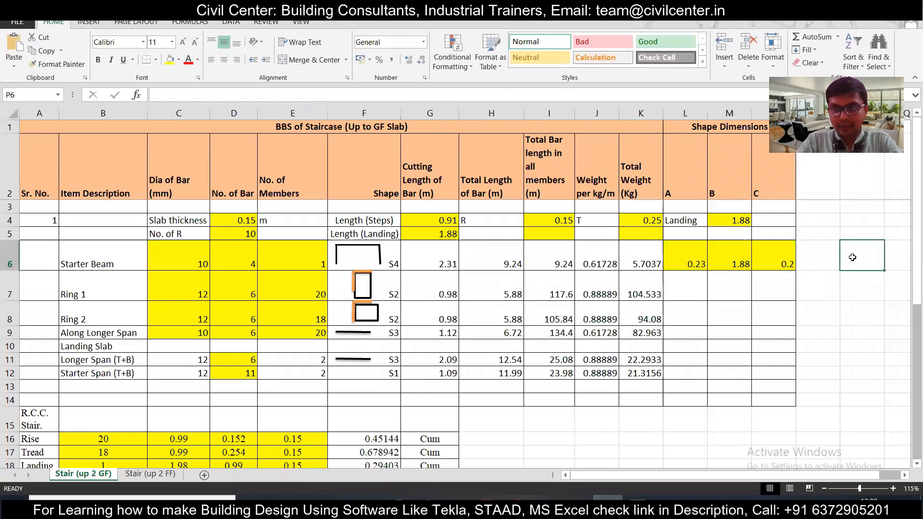
text(=25)
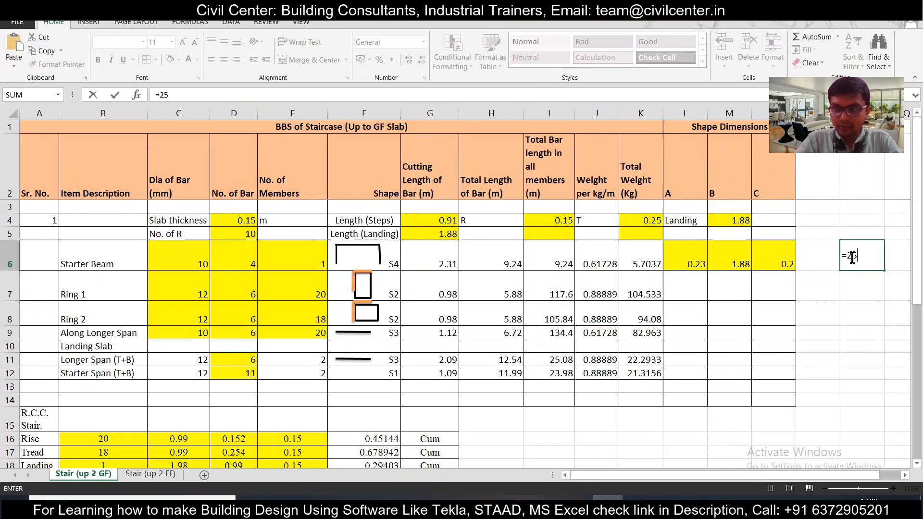
text(0+150)
key(Return)
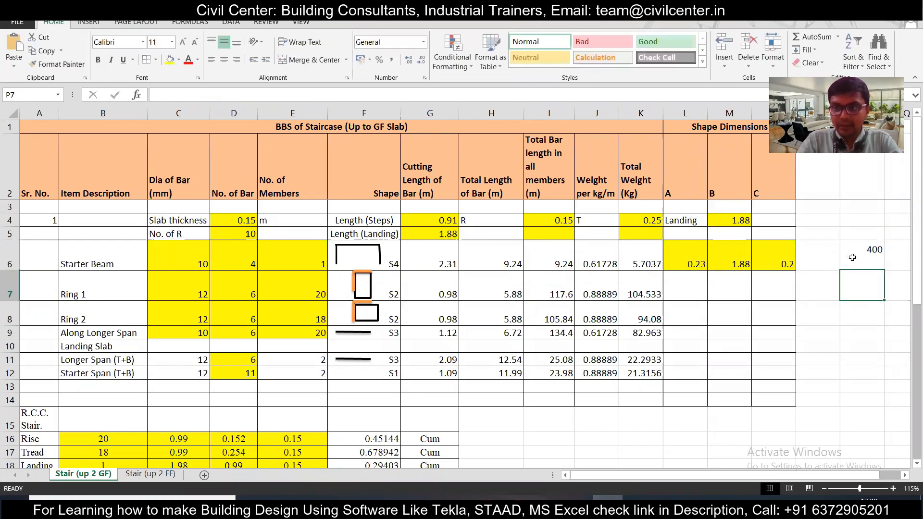
Step: Recheck the tread ring in AutoCAD, then set Ring 2's cutting length in G8 to =2*((0.15-0.04)+(0.4-0.04))+2*10*0.001*C8 in Excel
click(637, 507)
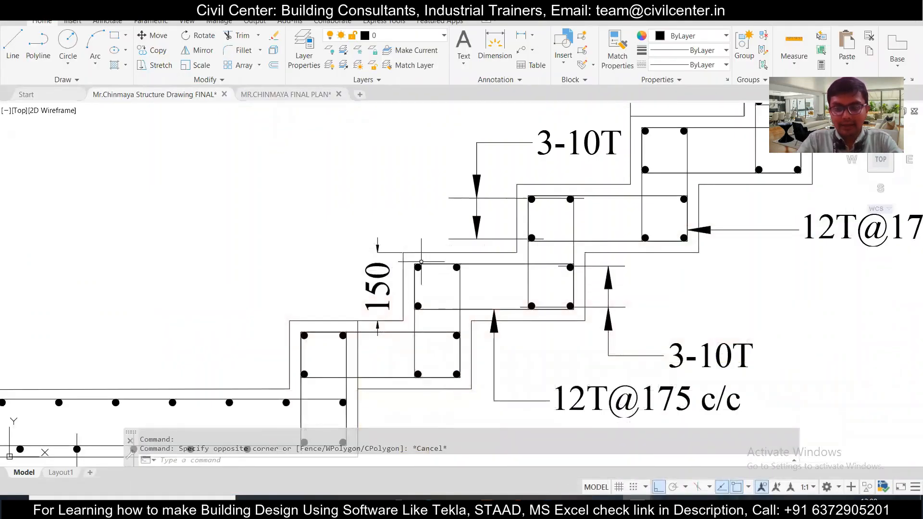
click(608, 507)
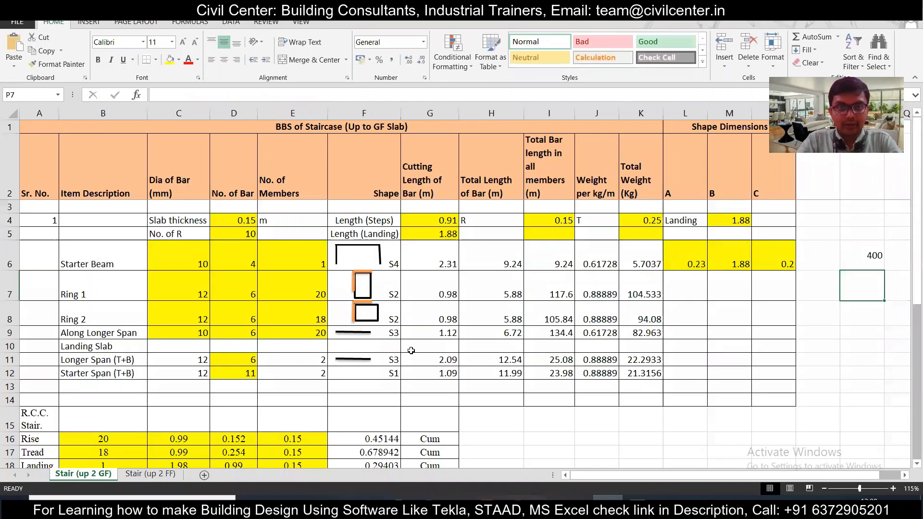
click(419, 319)
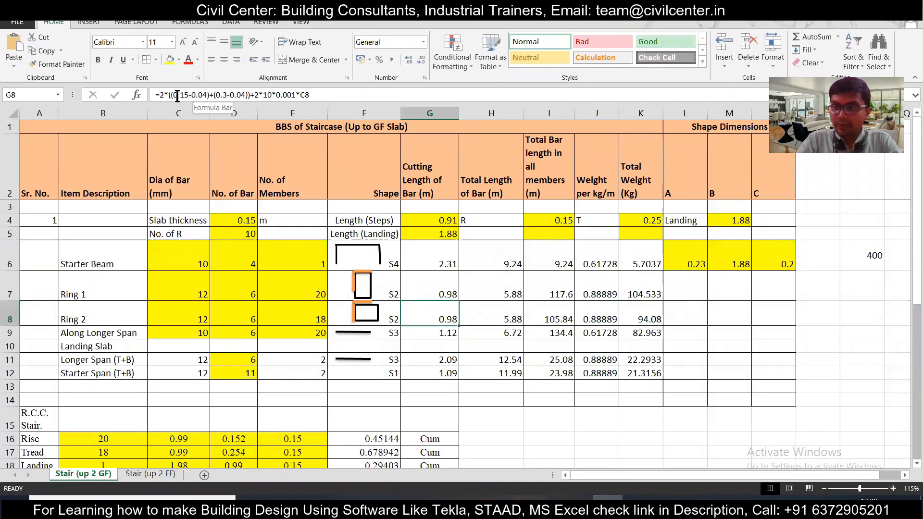
click(224, 95)
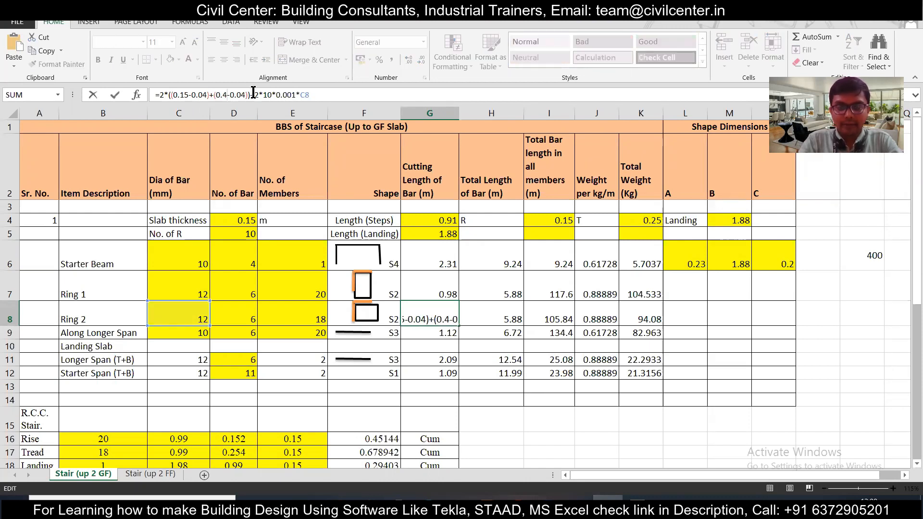
key(Return)
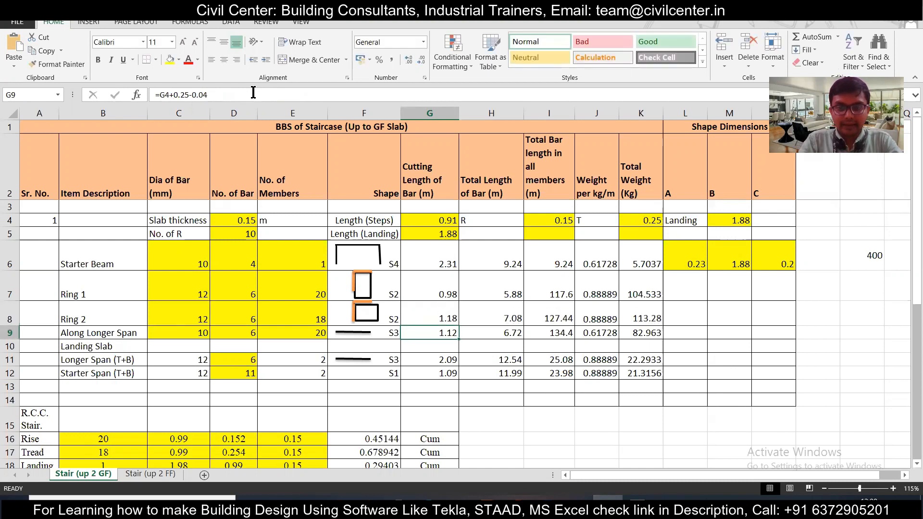
Step: Review Ring 2's cutting length formula in G8 and its total bar length formula in H8
click(436, 312)
scroll(436, 313, down, 1)
scroll(436, 313, up, 1)
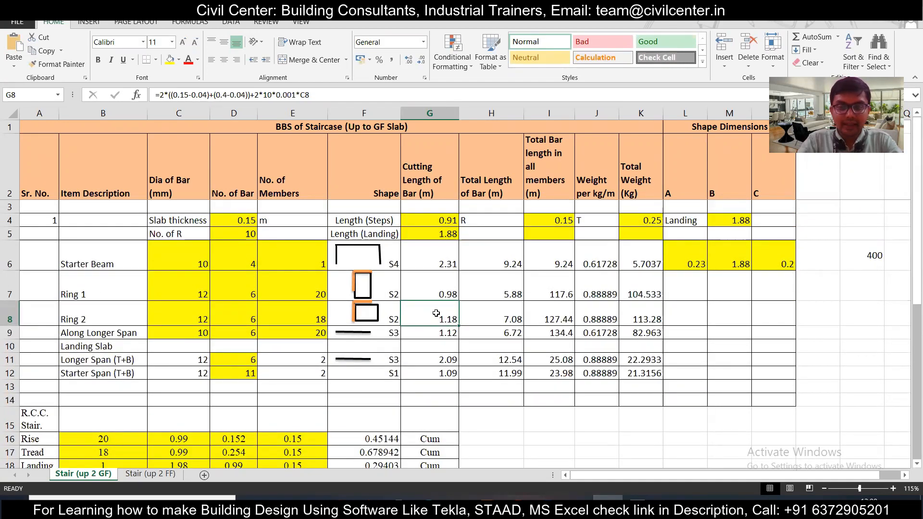
click(479, 309)
key(Left)
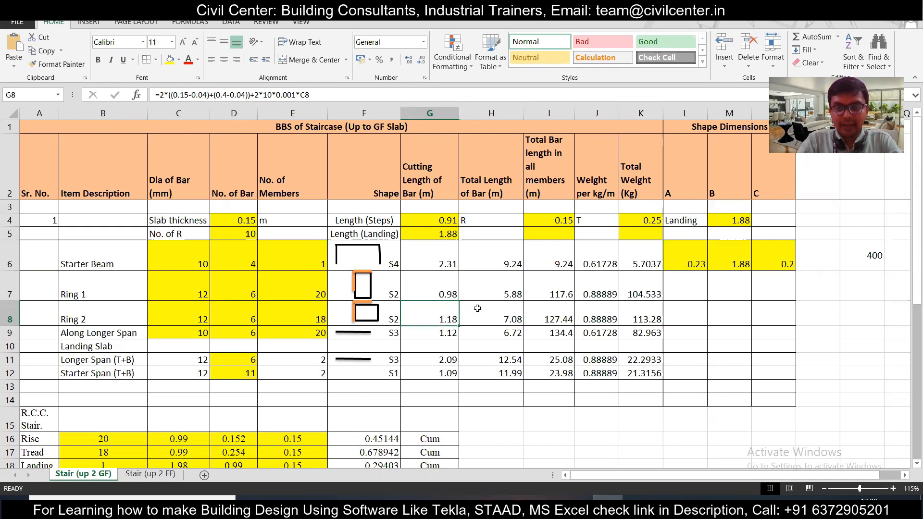
click(484, 312)
text(=G8*D8)
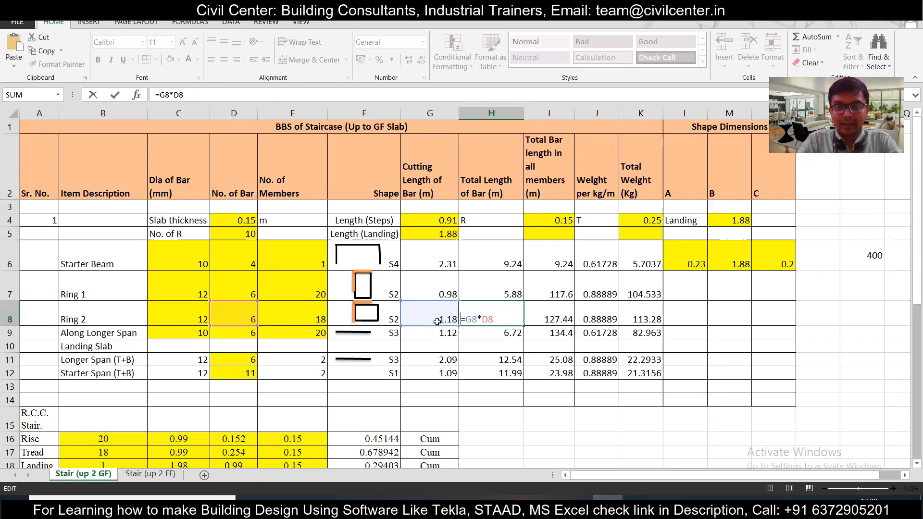
key(Return)
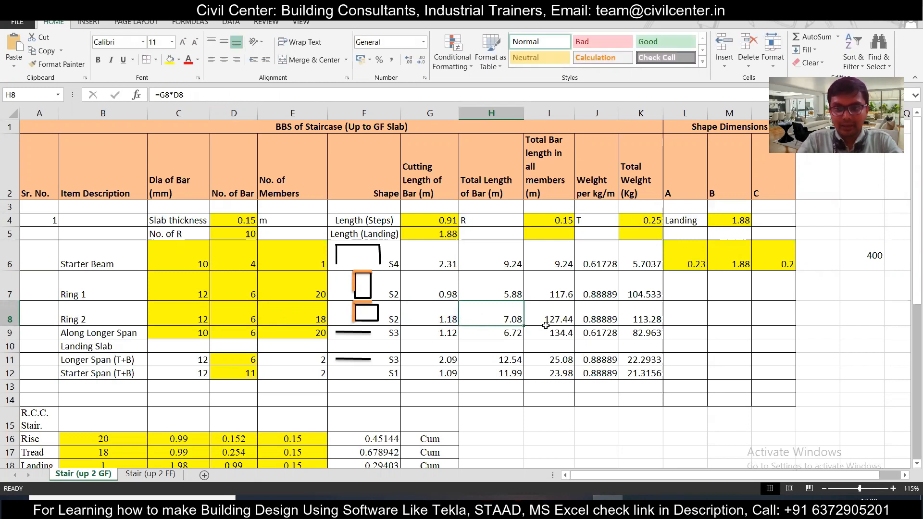
Step: Review Ring 2's weight per metre formula in J8 and total weight formula in K8
double_click(572, 313)
key(Return)
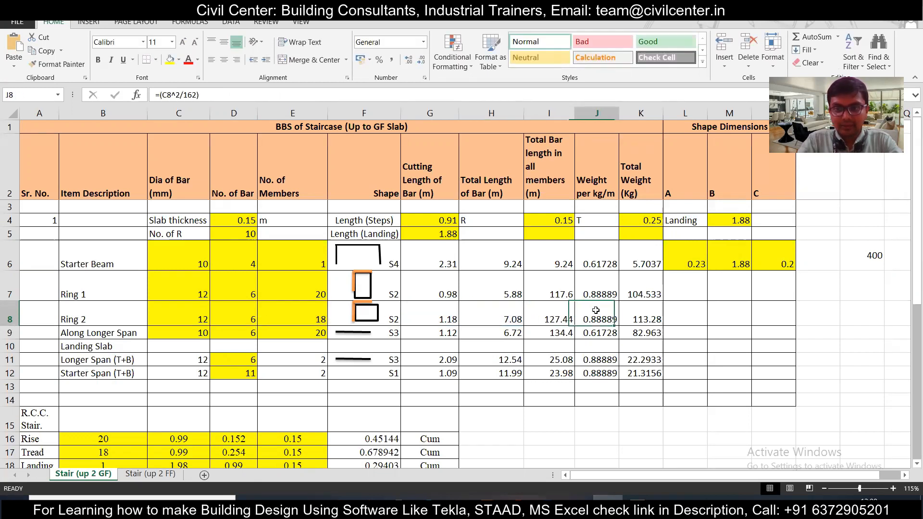
double_click(647, 308)
key(Escape)
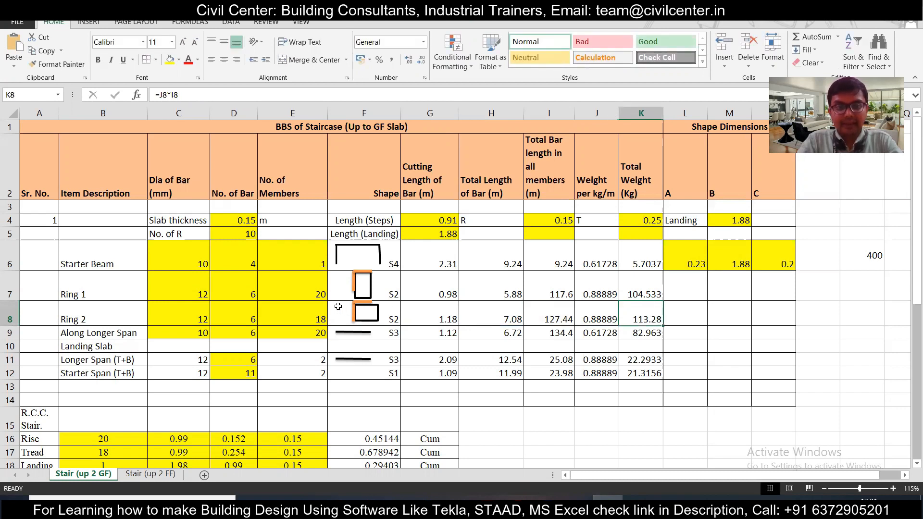
Step: Locate the Along Longer Span item in B9, then switch to AutoCAD and examine the landing slab's first upper bar dot
scroll(279, 295, down, 1)
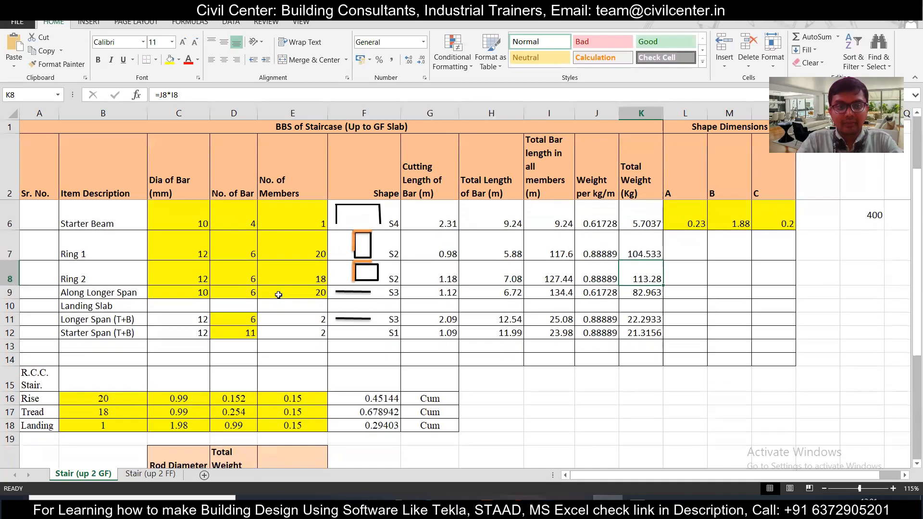
click(150, 296)
key(Left)
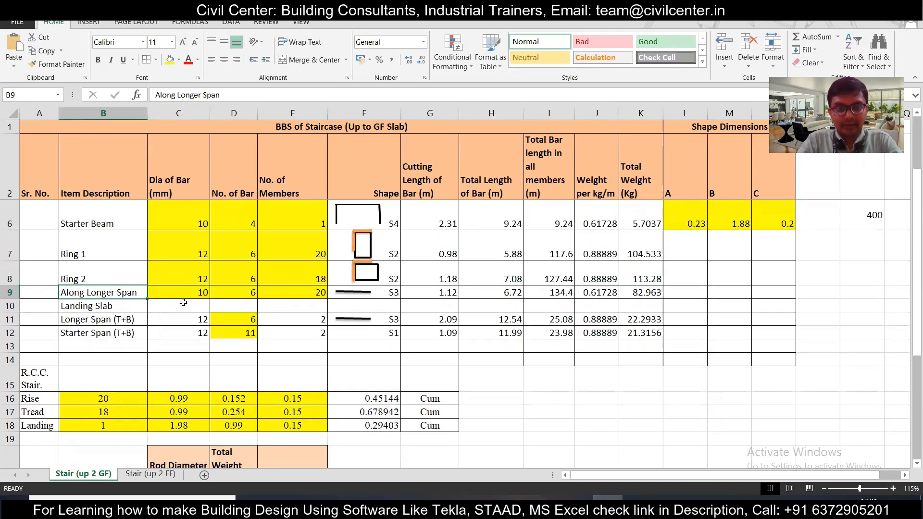
click(637, 502)
scroll(422, 408, down, 3)
scroll(191, 325, up, 6)
click(192, 355)
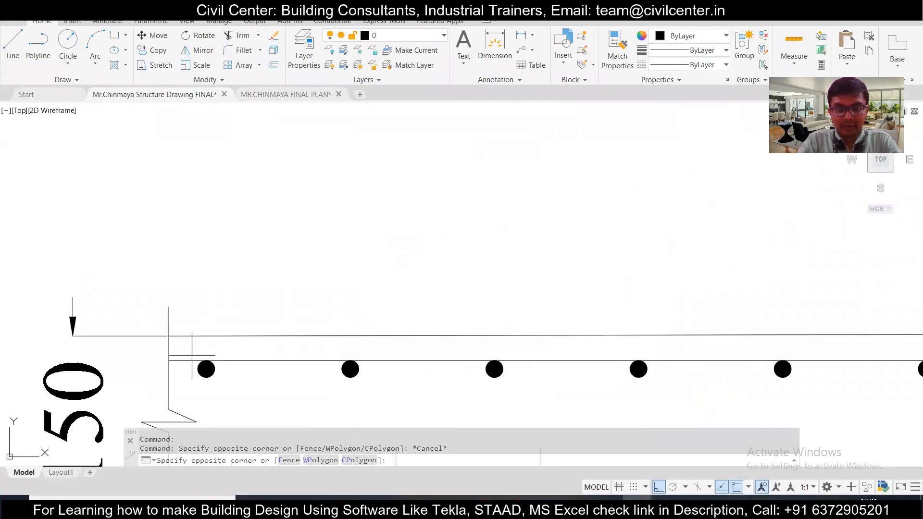
click(235, 400)
scroll(240, 358, down, 2)
drag(284, 384, 279, 349)
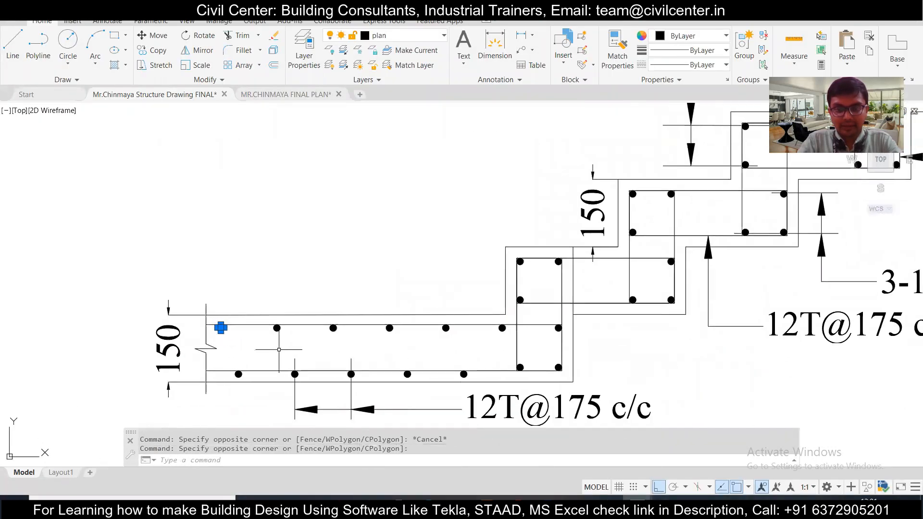
Step: Examine the longitudinal bars at the first riser in the staircase section by highlighting three of them, then clear the selection
scroll(279, 349, down, 3)
key(Escape)
scroll(388, 260, up, 5)
click(387, 258)
click(404, 277)
click(447, 252)
click(470, 282)
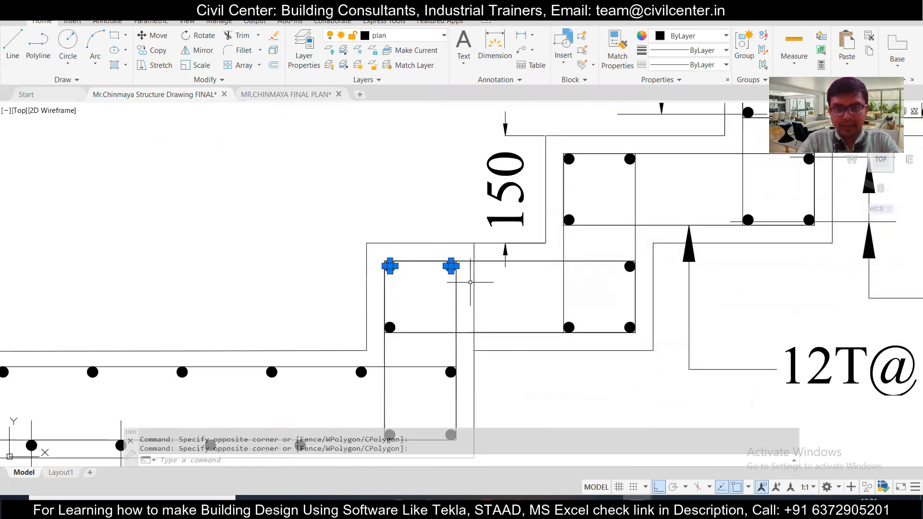
click(370, 310)
click(402, 337)
scroll(359, 313, down, 6)
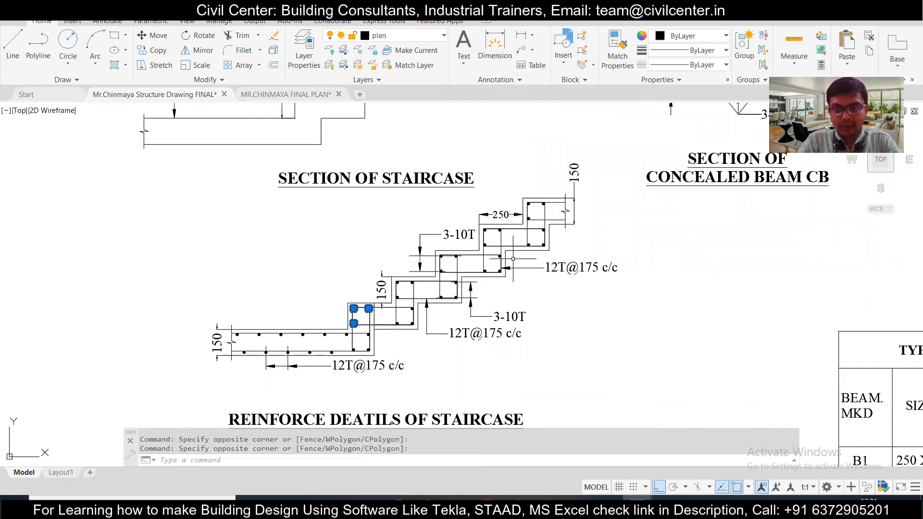
scroll(513, 259, up, 2)
key(Escape)
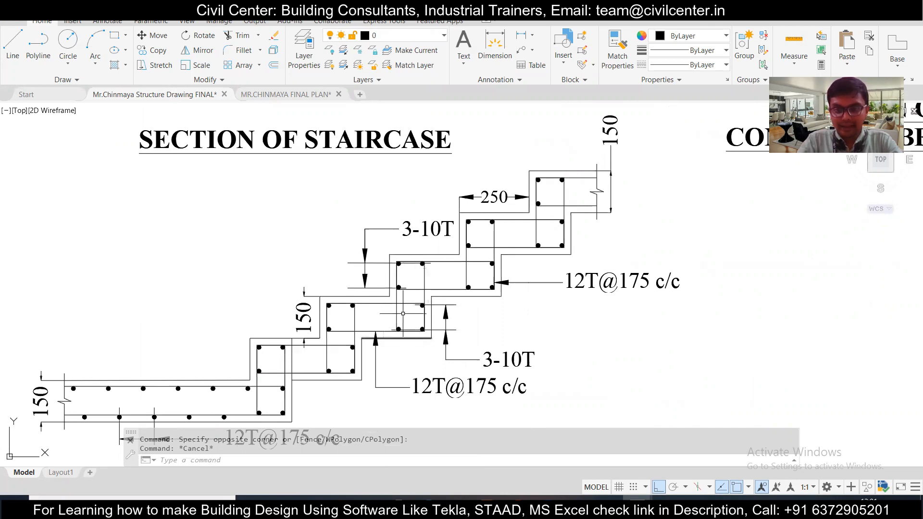
Step: Switch to Excel and review the Along Longer Span diameter, number of members and cutting length formula in C9, E9 and G9
click(608, 506)
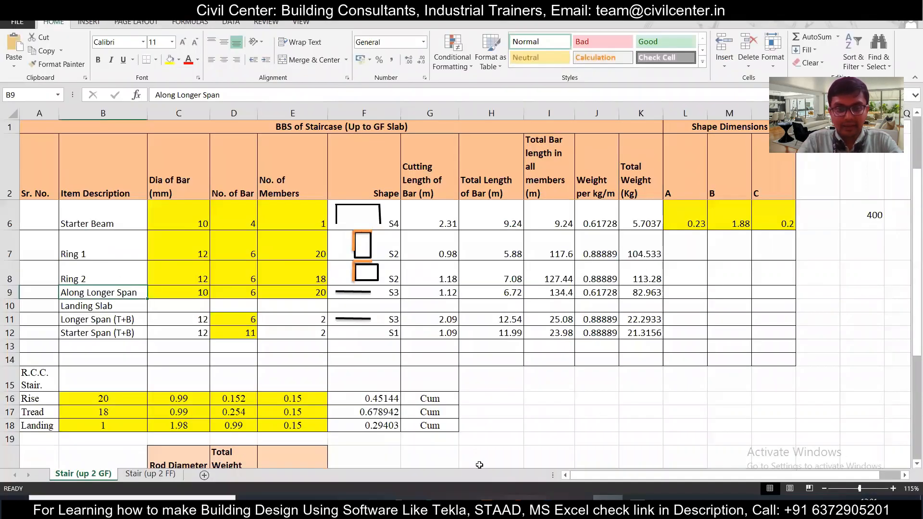
click(248, 293)
click(205, 294)
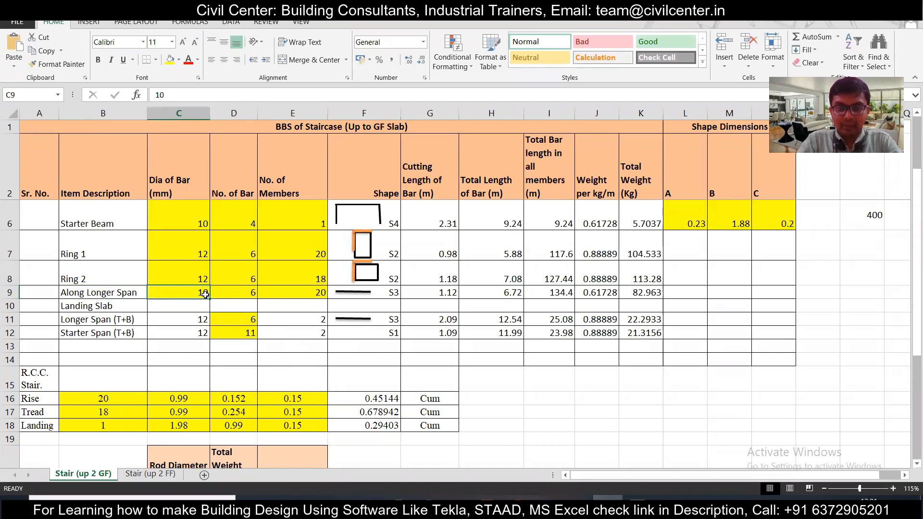
click(318, 294)
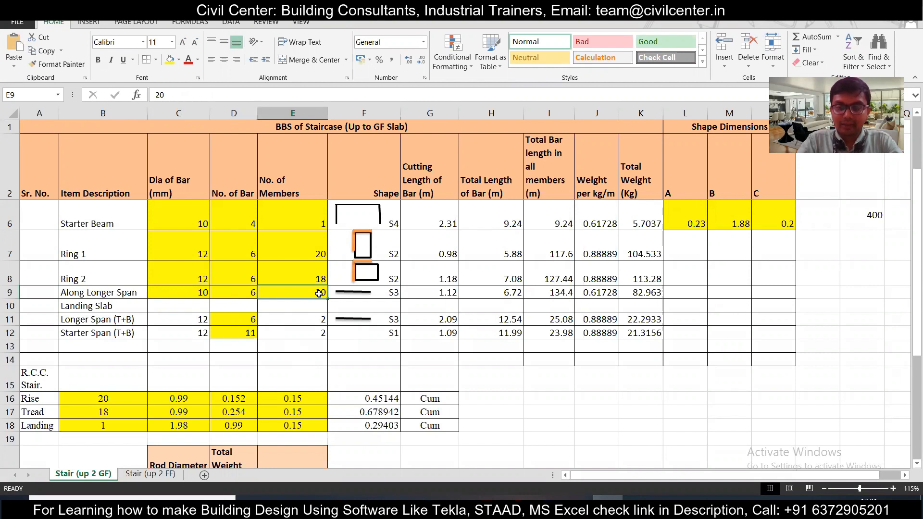
double_click(443, 295)
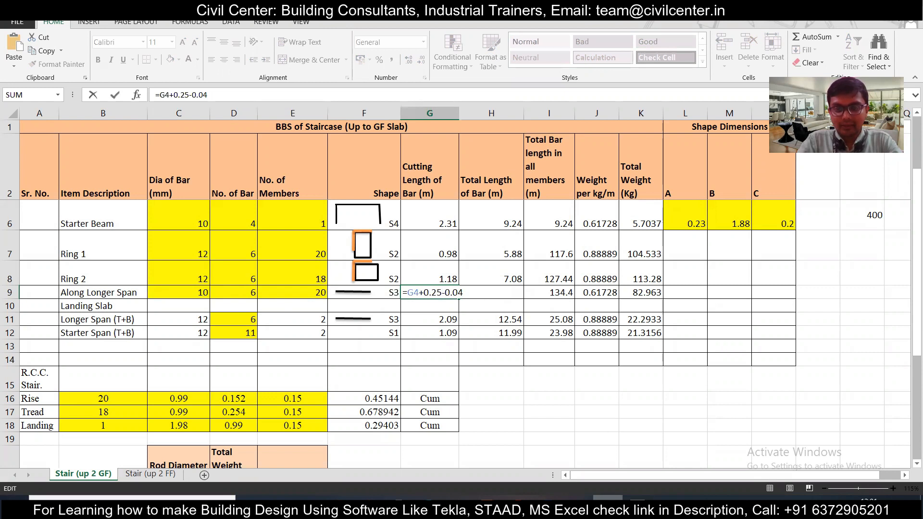
key(ctrl+Return)
scroll(465, 341, up, 1)
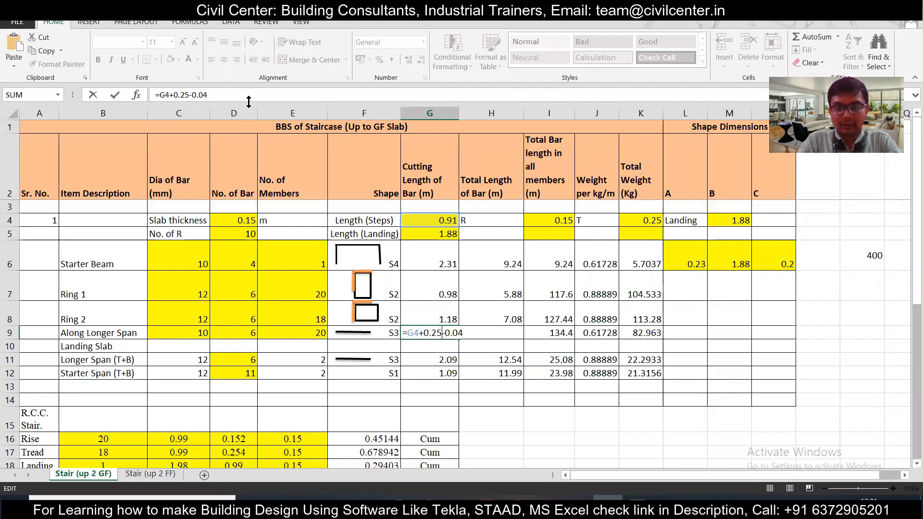
key(ctrl+Return)
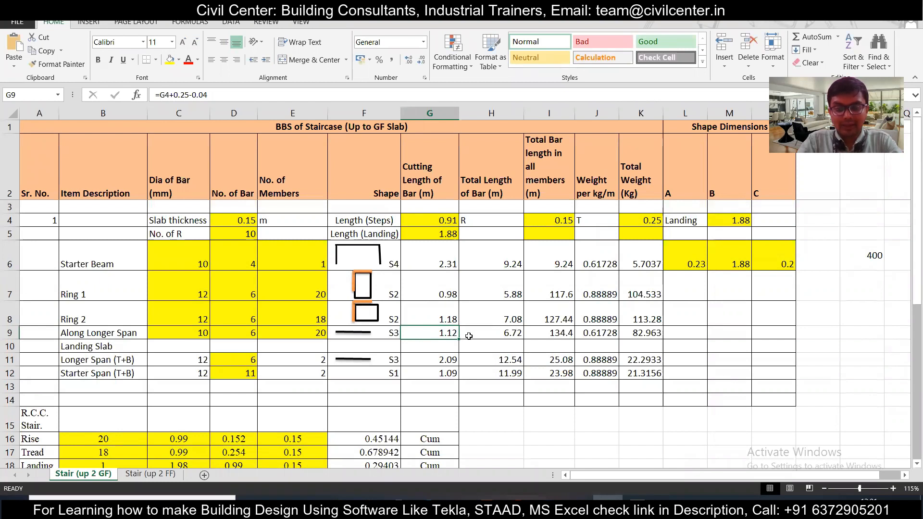
Step: Review the Along Longer Span formulas for total length, length in all members, weight per metre and total weight in H9 to K9
double_click(498, 333)
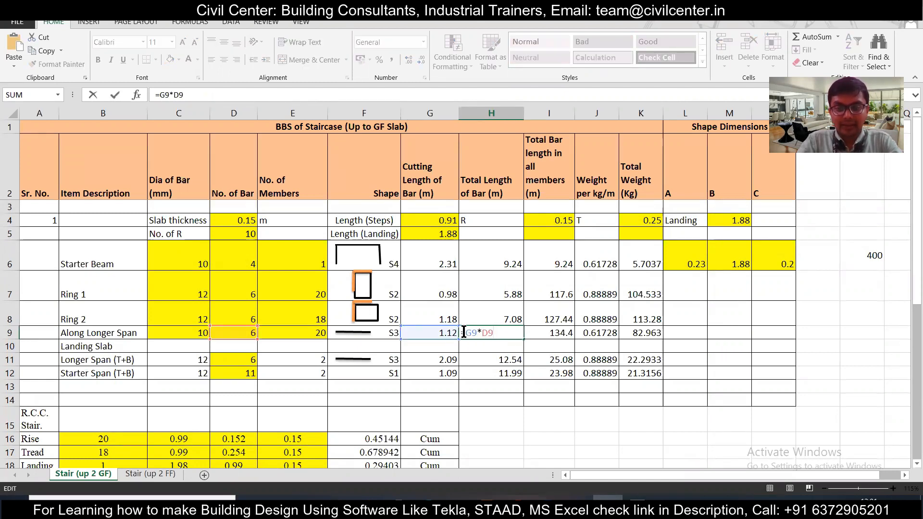
key(Escape)
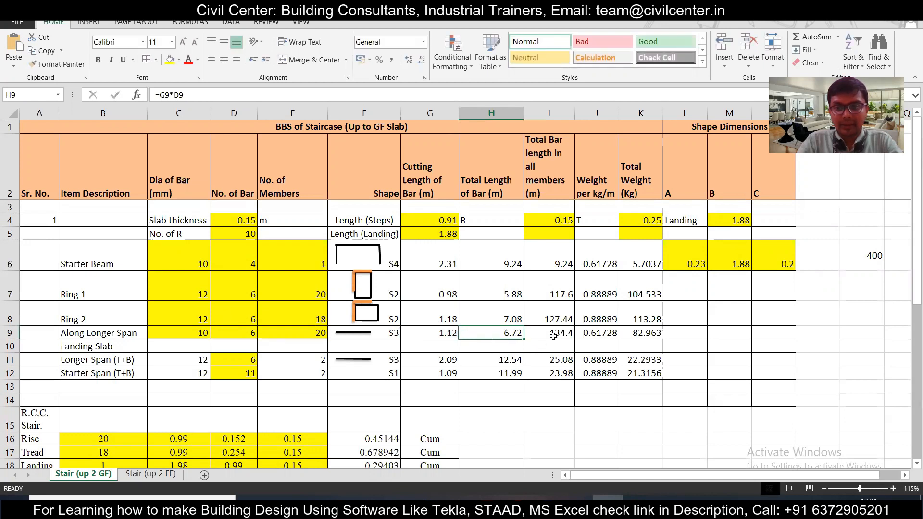
double_click(553, 335)
key(Escape)
double_click(605, 333)
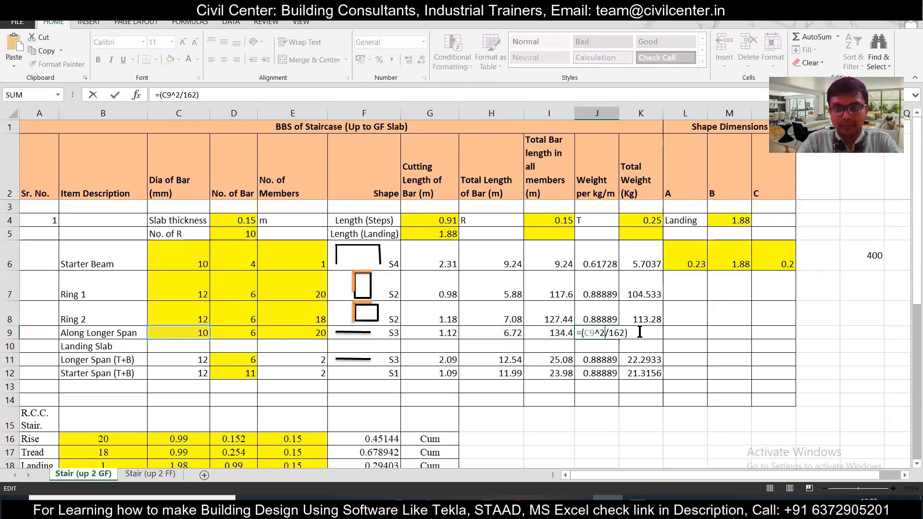
key(Escape)
double_click(640, 333)
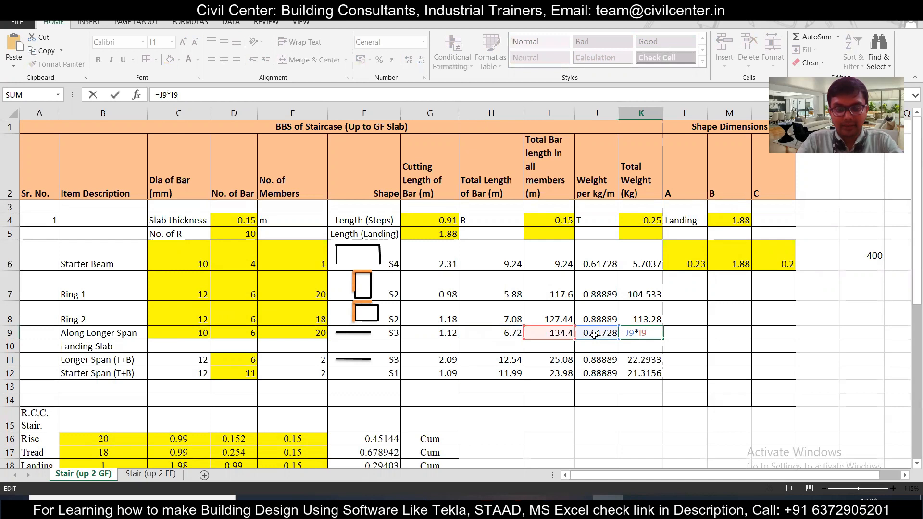
key(Escape)
Step: Switch to AutoCAD and examine the landing slab's reinforcement in the staircase section, highlighting its 12T@175 c/c bar spacing note
scroll(584, 325, down, 3)
scroll(583, 325, up, 3)
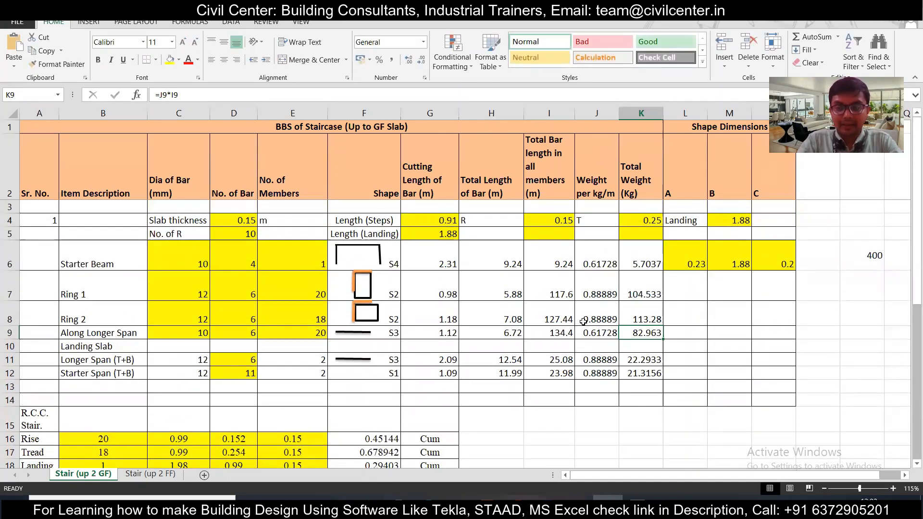
scroll(381, 341, down, 1)
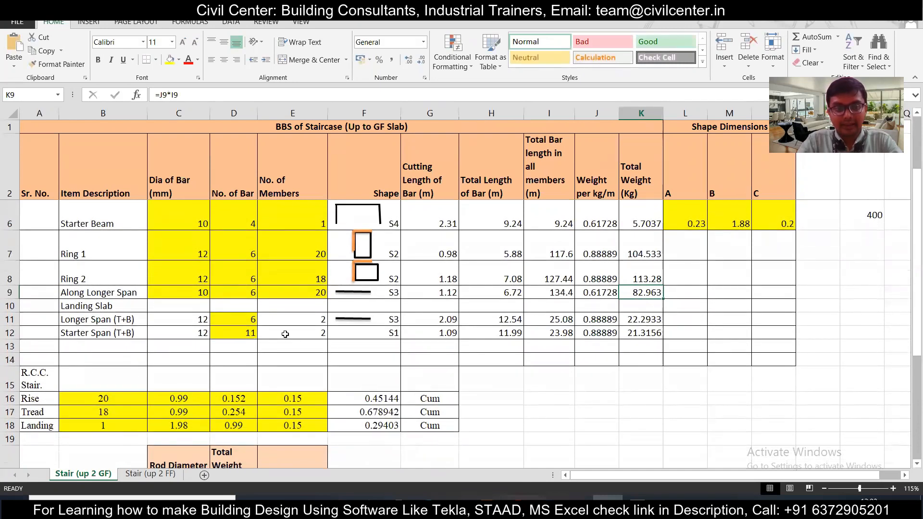
click(608, 497)
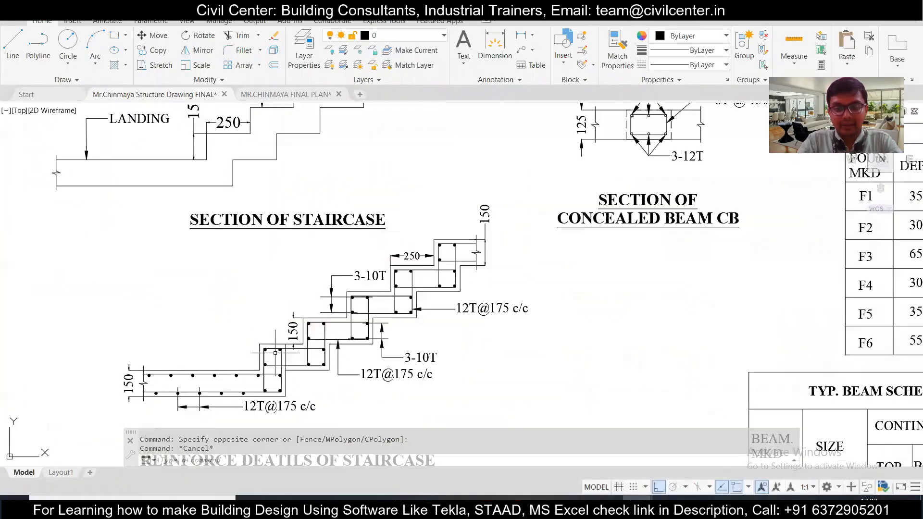
drag(260, 356, 298, 315)
scroll(193, 341, up, 4)
drag(202, 345, 207, 297)
click(418, 388)
click(388, 346)
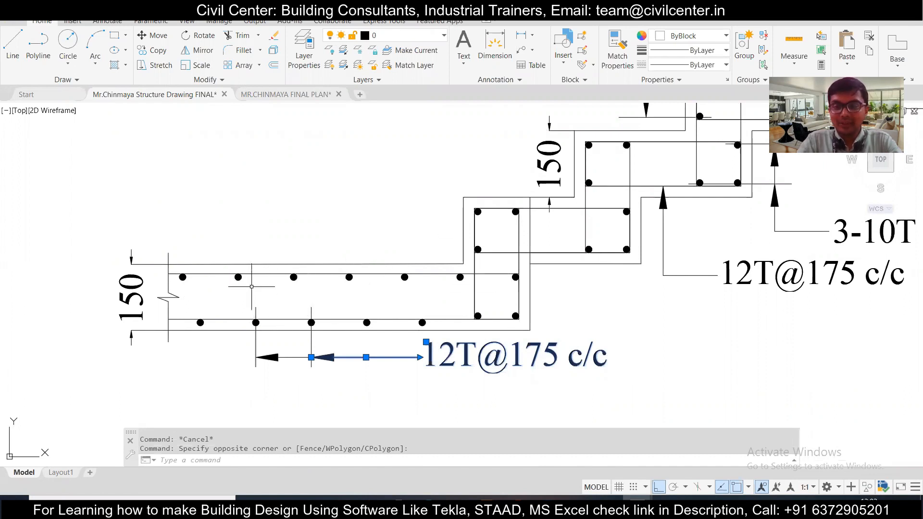
Step: Switch to Excel and review the landing slab's Longer Span (T+B) item, number of members and bar-count formula in B11, E11 and D11
key(alt+Tab)
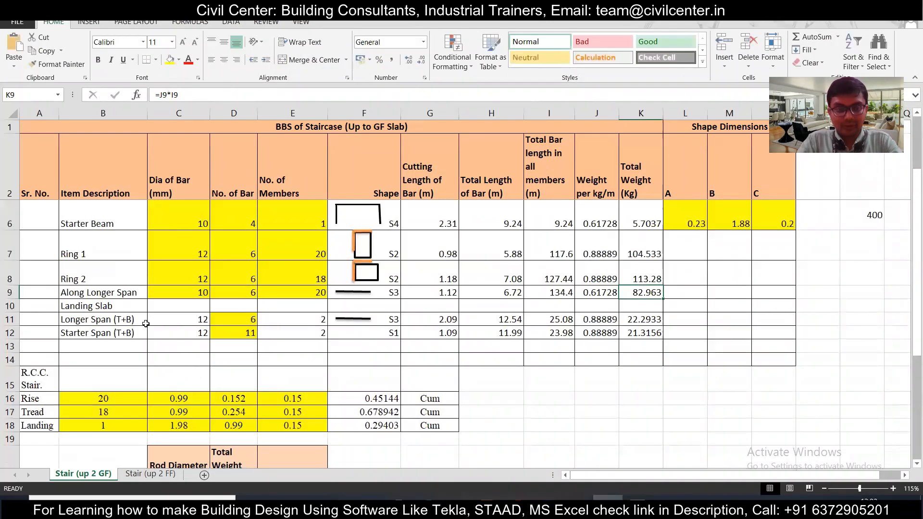
click(131, 328)
click(130, 320)
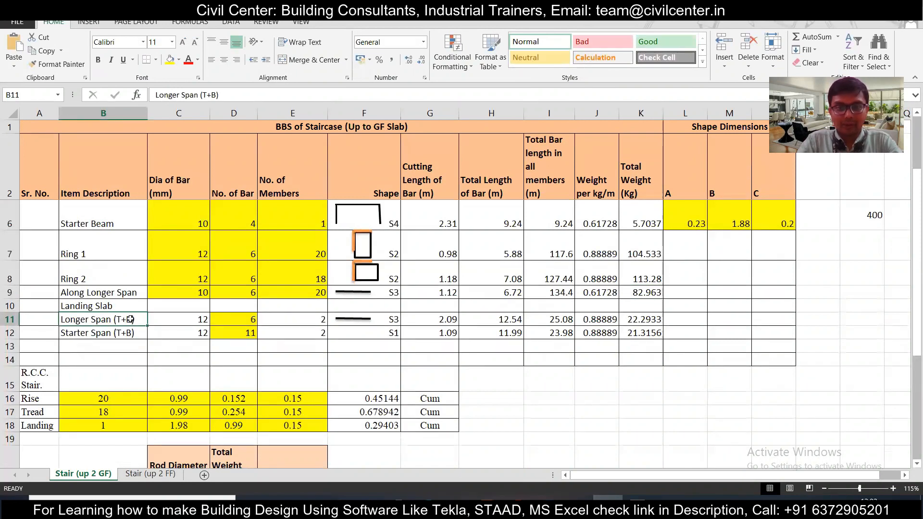
click(312, 319)
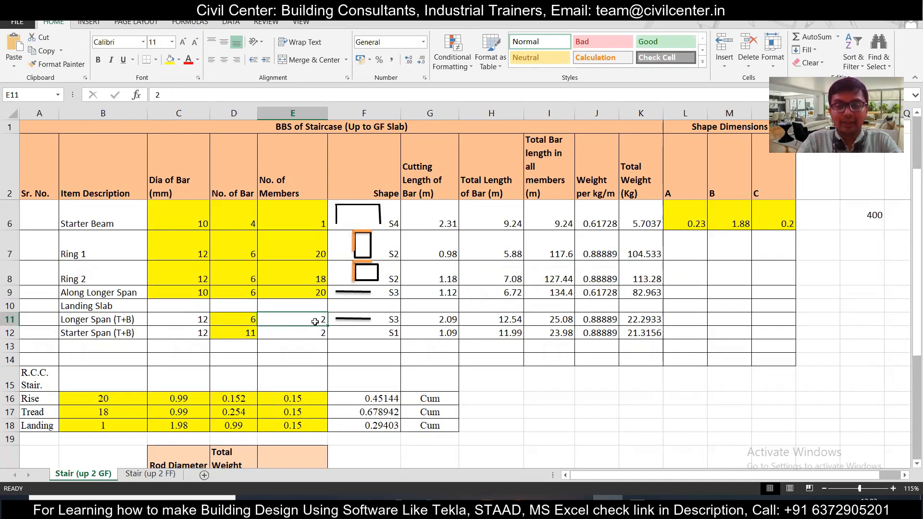
click(239, 319)
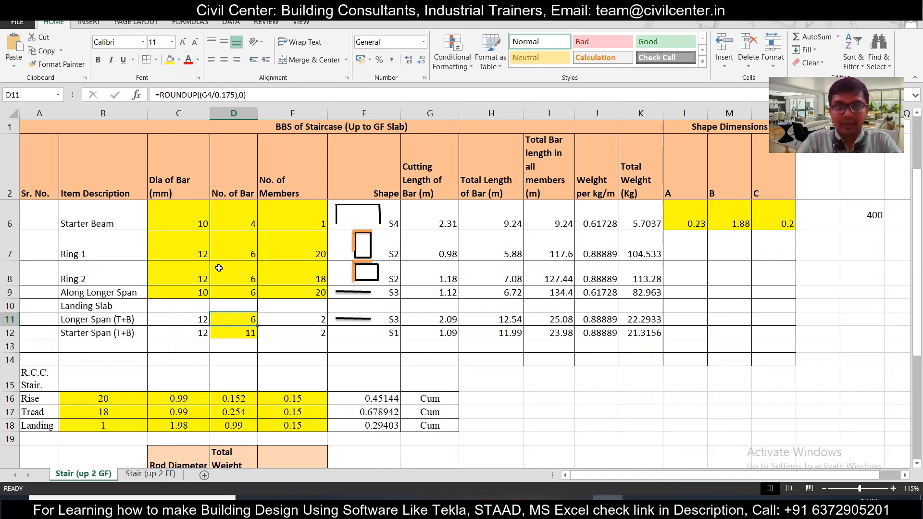
double_click(243, 319)
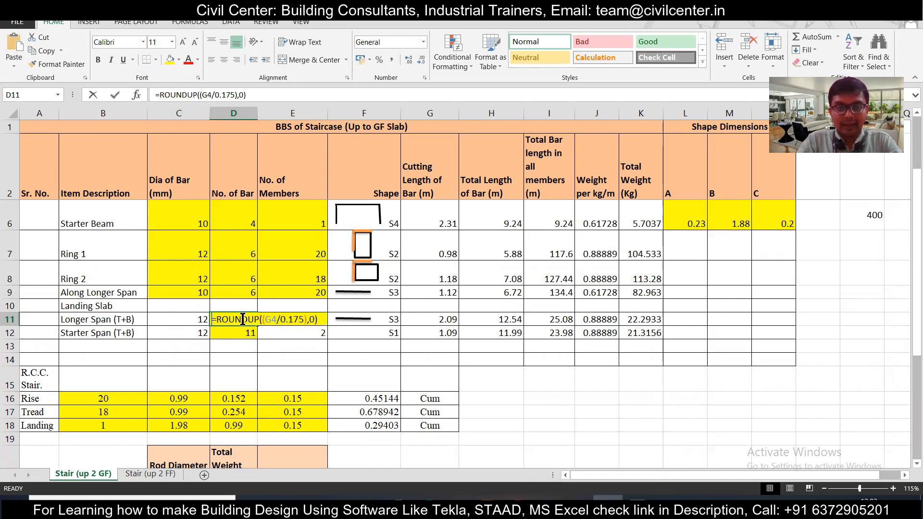
scroll(242, 320, up, 1)
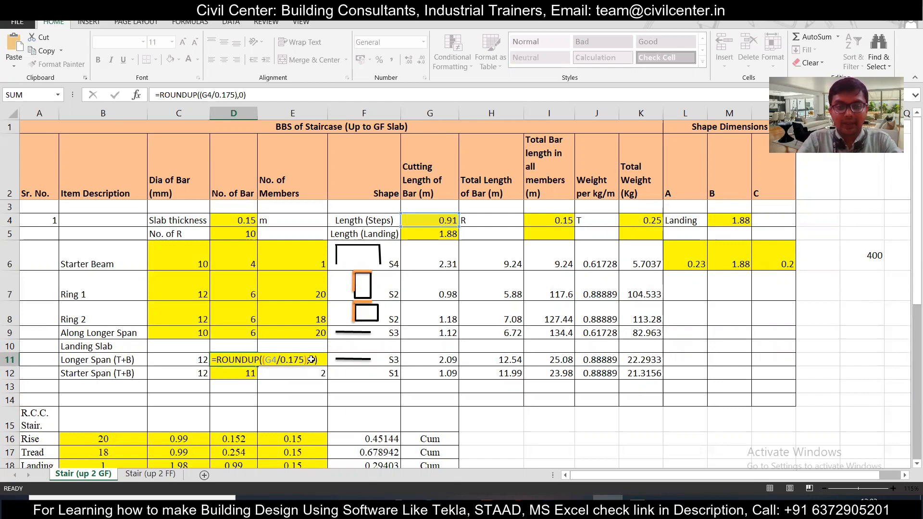
key(ctrl+Return)
Step: Review the bar-count formula in D12 against the Longer Span one in D11
double_click(255, 373)
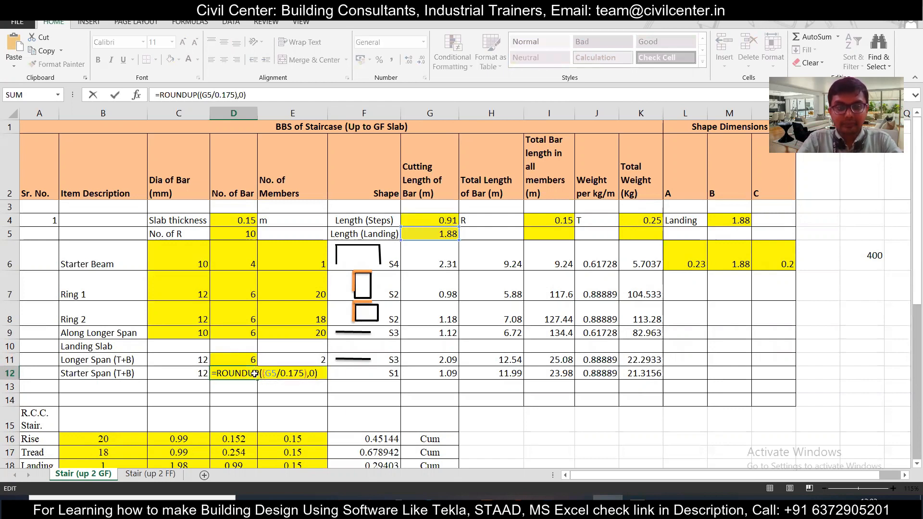
key(ctrl+Return)
click(248, 361)
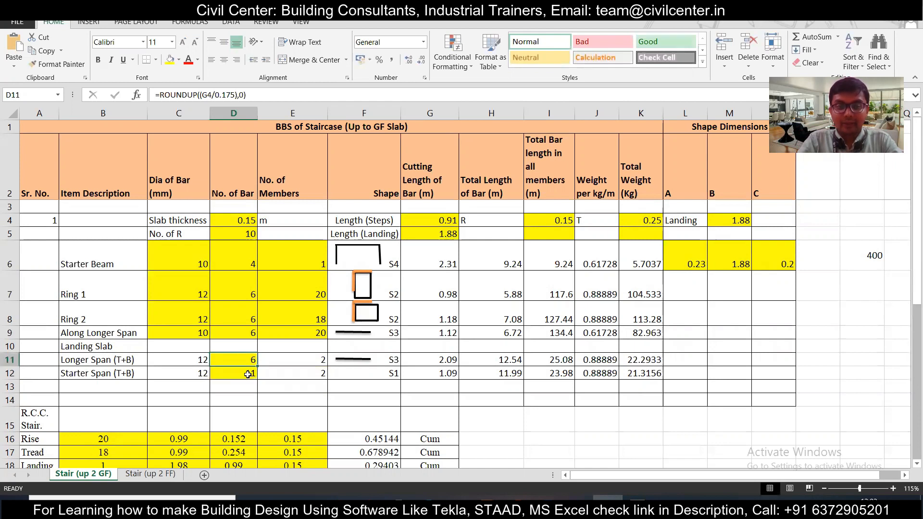
double_click(248, 373)
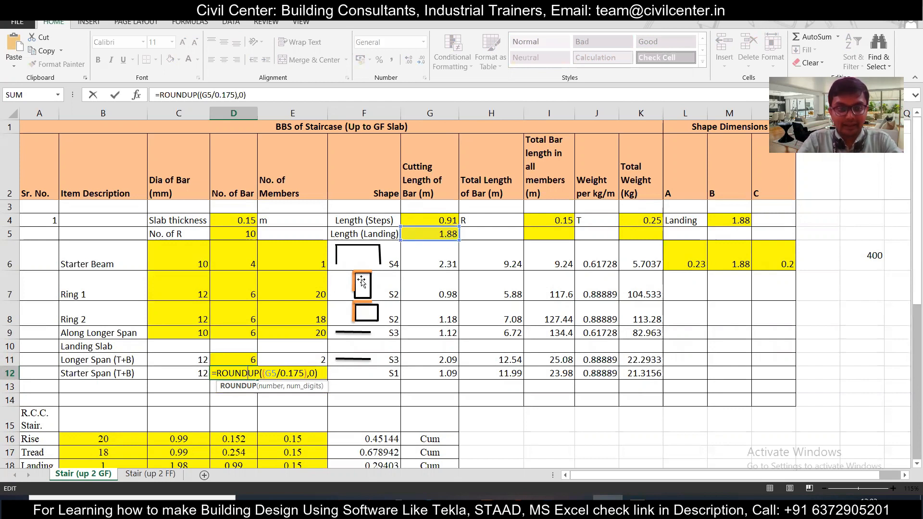
key(ctrl+Return)
Step: Correct the item description in B12 to "Shorter Span (T+B)"
double_click(82, 376)
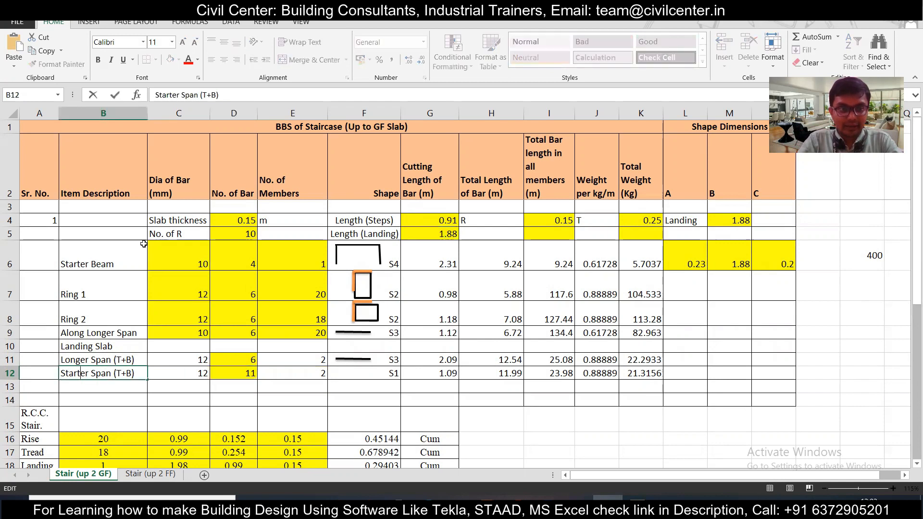
click(180, 95)
key(shift+Left)
key(shift+Left)
key(shift+Left)
key(shift+Left)
key(shift+Left)
text(hod)
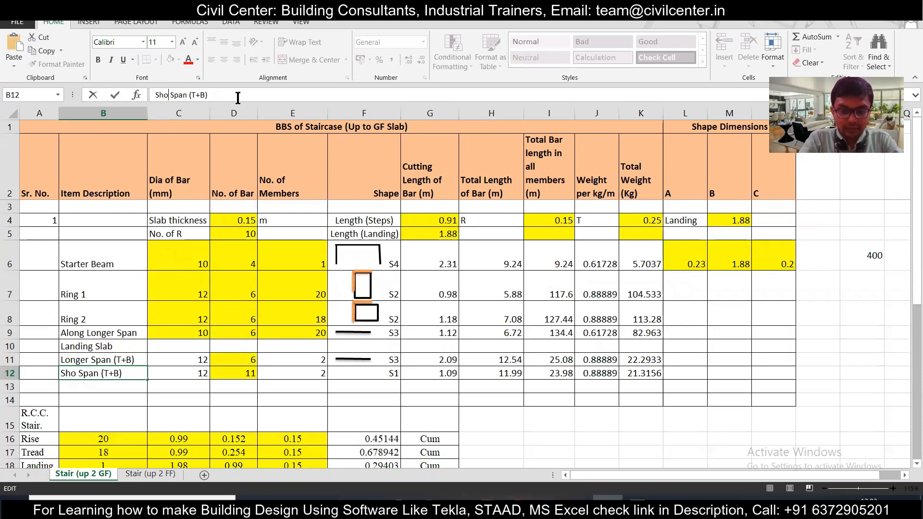
key(BackSpace)
text(rter)
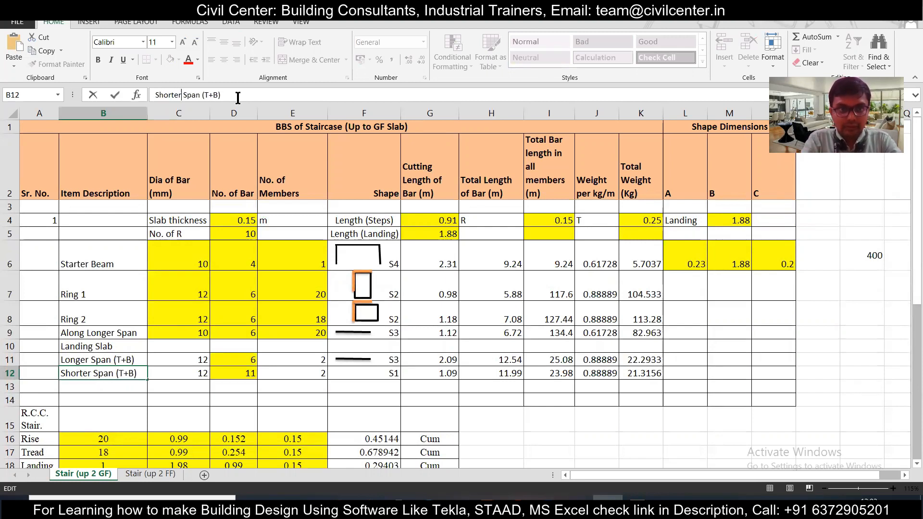
key(Return)
Step: Compare the landing slab's Longer Span and Shorter Span item descriptions and numbers of bars in rows 11 and 12
click(140, 373)
click(119, 359)
click(121, 371)
click(122, 362)
click(121, 370)
click(228, 365)
click(229, 376)
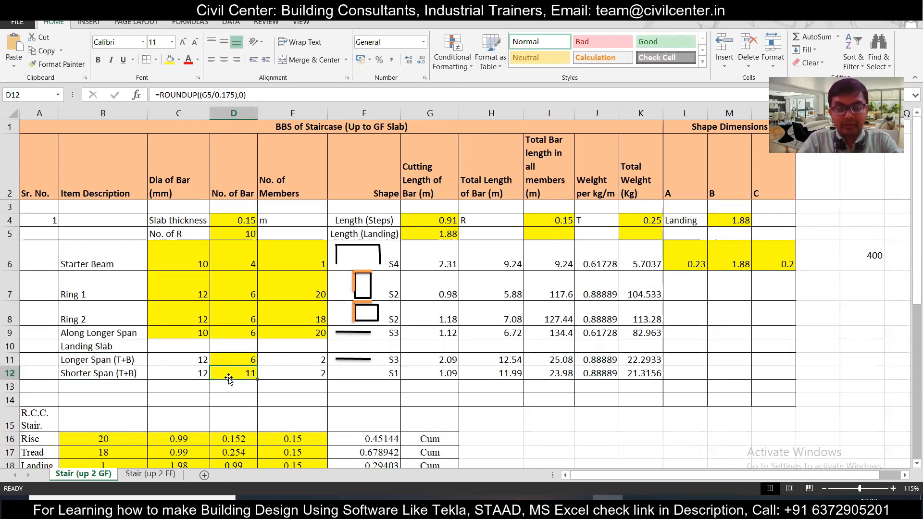
Step: Review the Longer Span (T+B) number of members in E11 and the cutting length, total length and weight formulas in G11 to K11
click(323, 360)
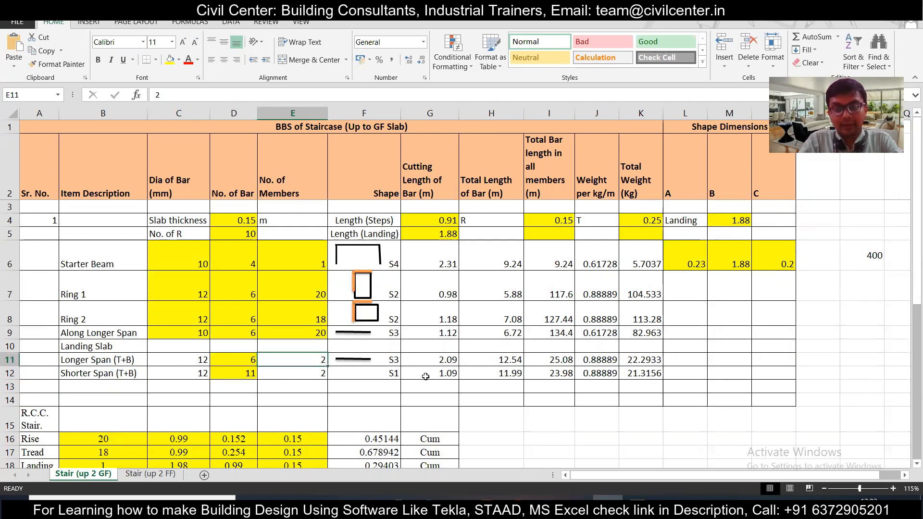
double_click(436, 362)
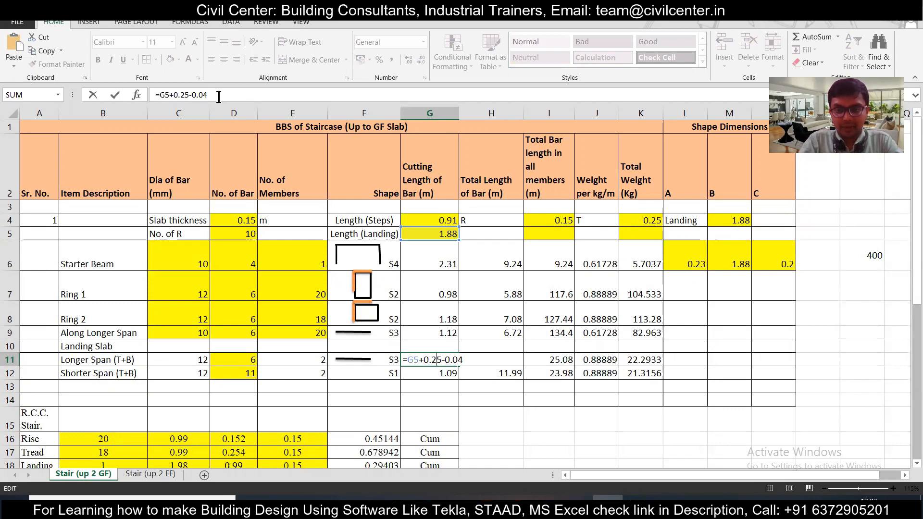
key(ctrl+Return)
double_click(515, 359)
key(Escape)
double_click(569, 362)
key(Escape)
double_click(645, 359)
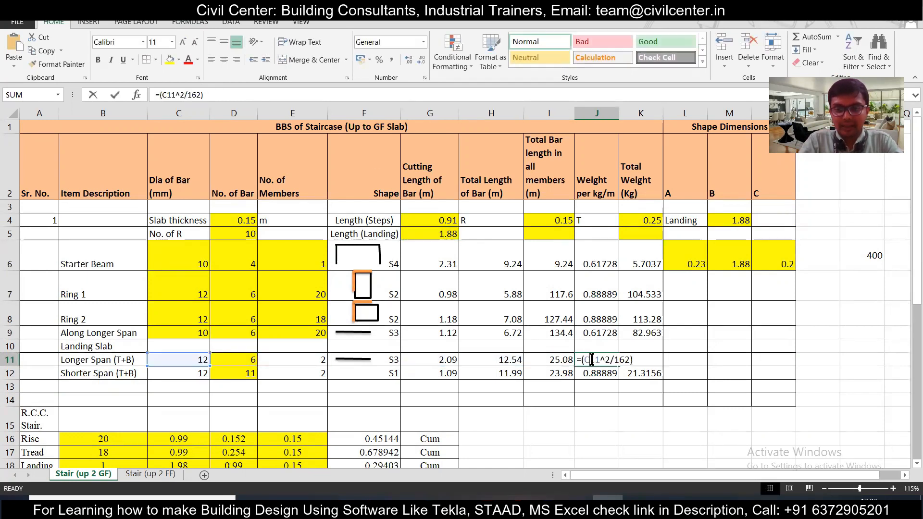
key(Escape)
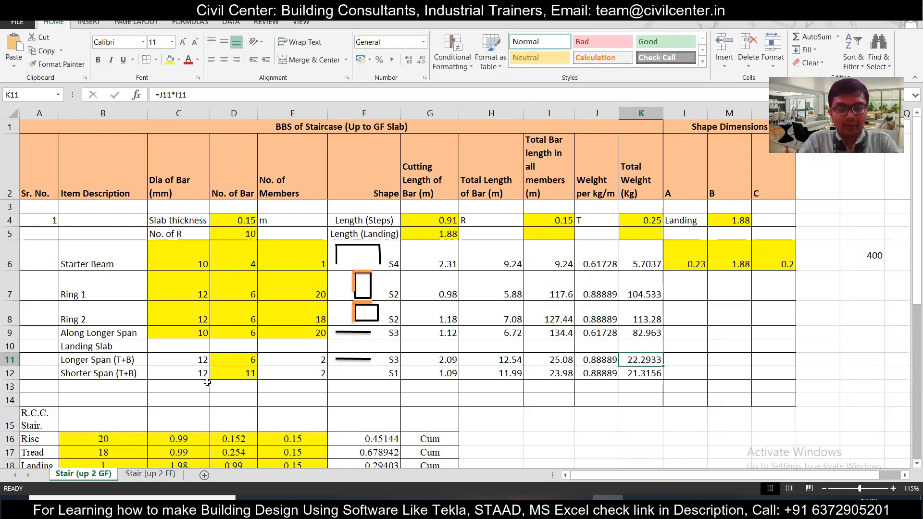
Step: Inspect the Shorter Span cutting length formula in G12, then switch to AutoCAD and highlight the landing slab's upper bar line
double_click(424, 372)
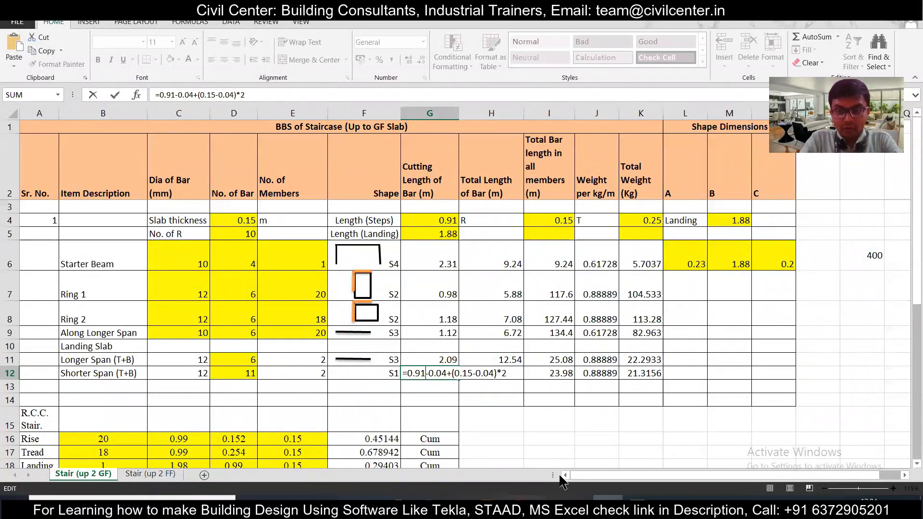
click(608, 506)
click(492, 269)
click(493, 265)
key(Escape)
click(494, 274)
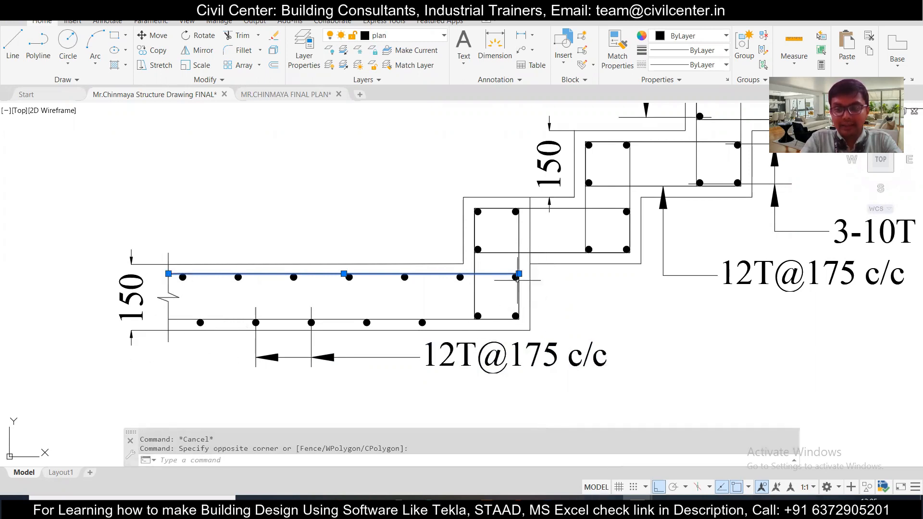
mouse_move(518, 274)
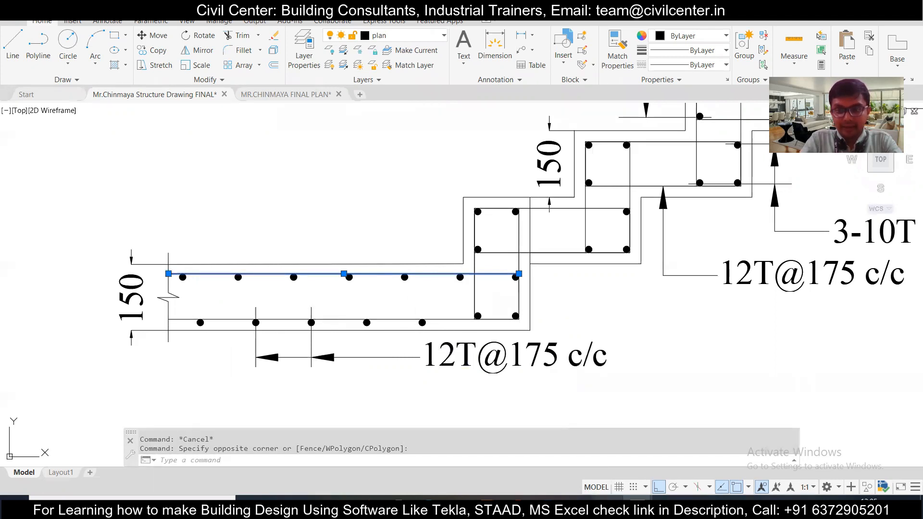
Step: Switch to Excel and set the Shorter Span (T+B) shape code in F12 to s4
key(alt+Tab)
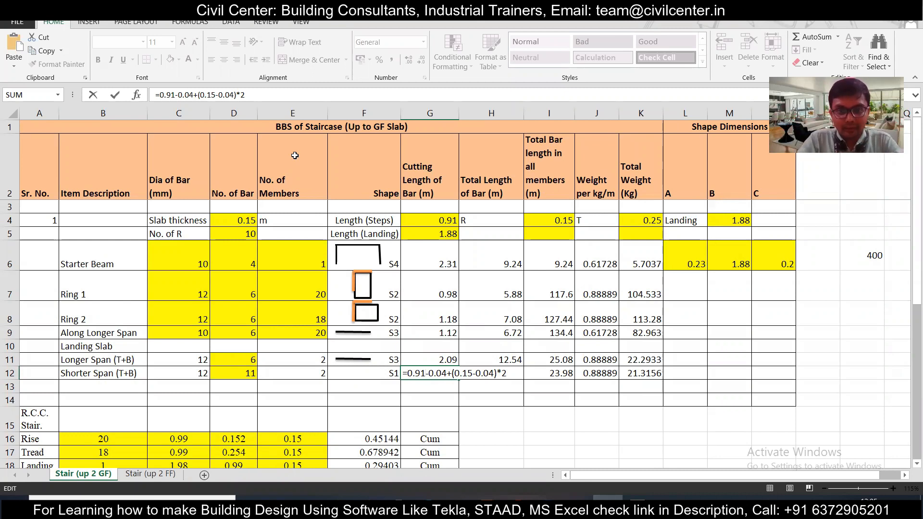
click(373, 377)
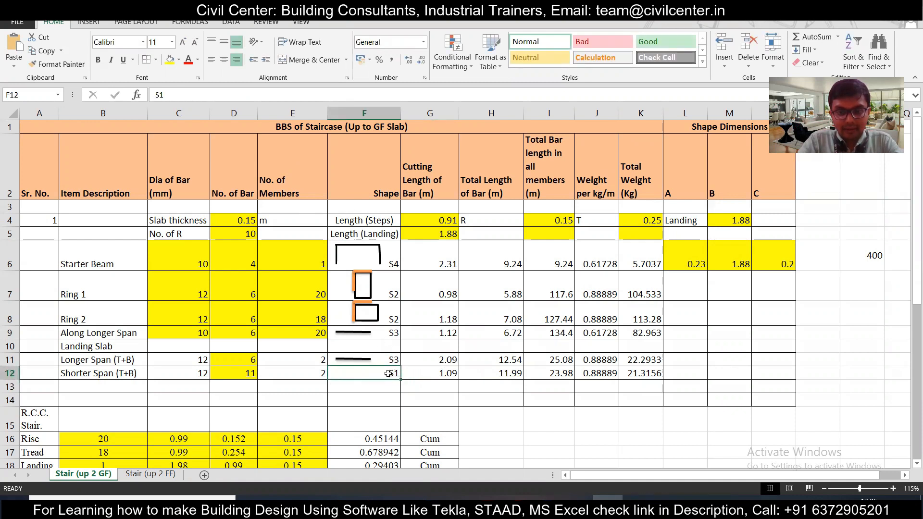
click(604, 374)
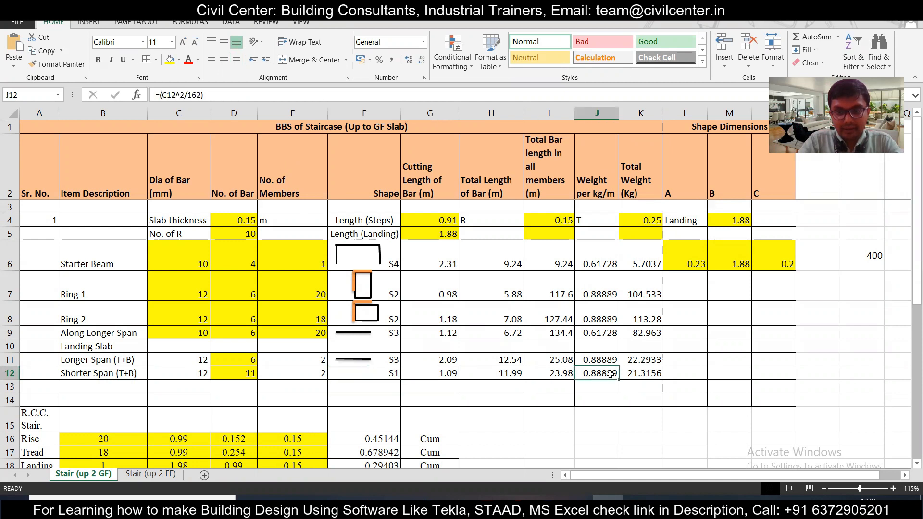
click(389, 375)
text(s4)
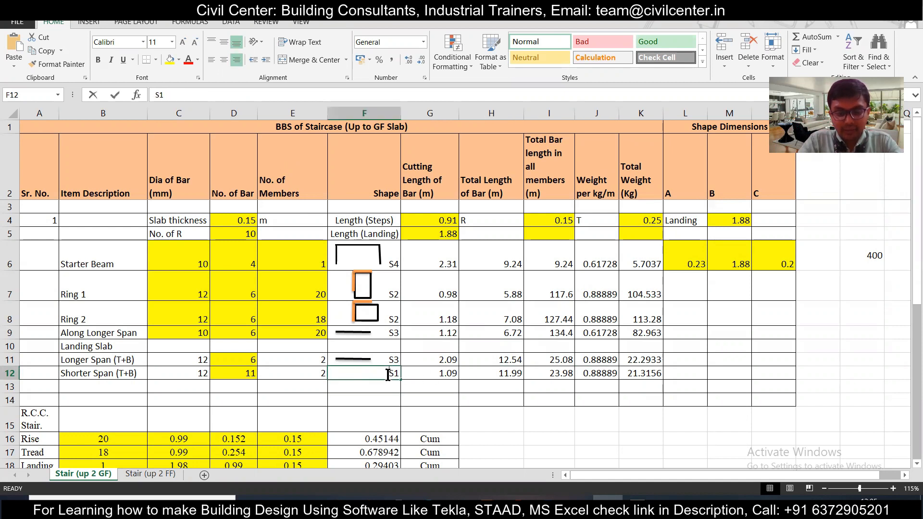
click(411, 396)
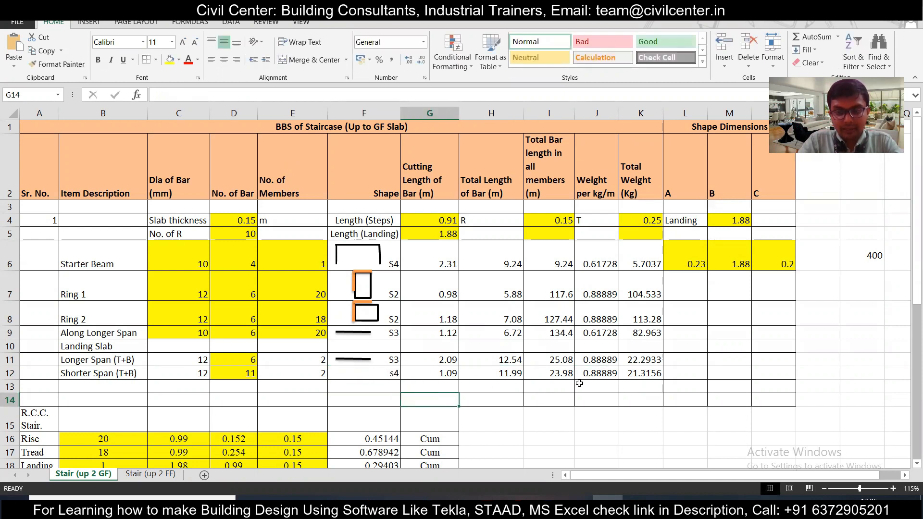
Step: Review the Shorter Span (T+B) formulas for cutting length, total lengths, weight per metre and total weight in G12 to K12
click(630, 373)
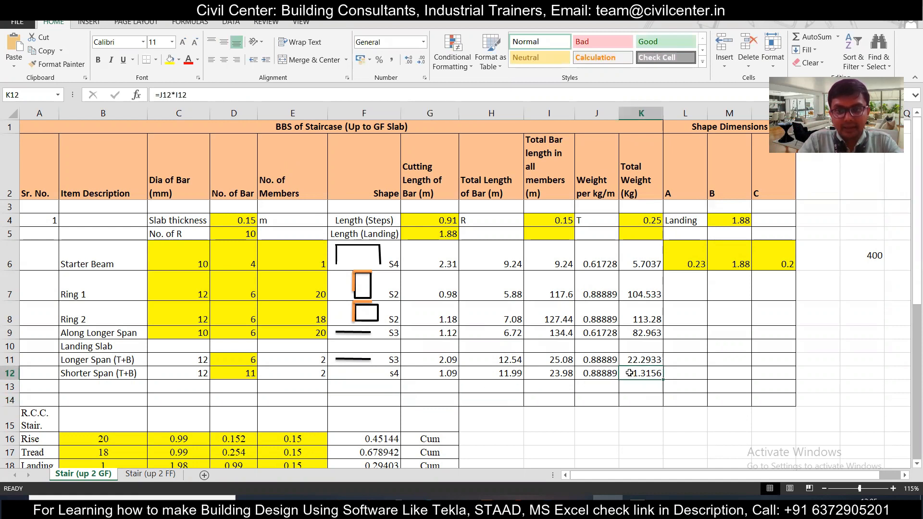
click(613, 375)
click(452, 376)
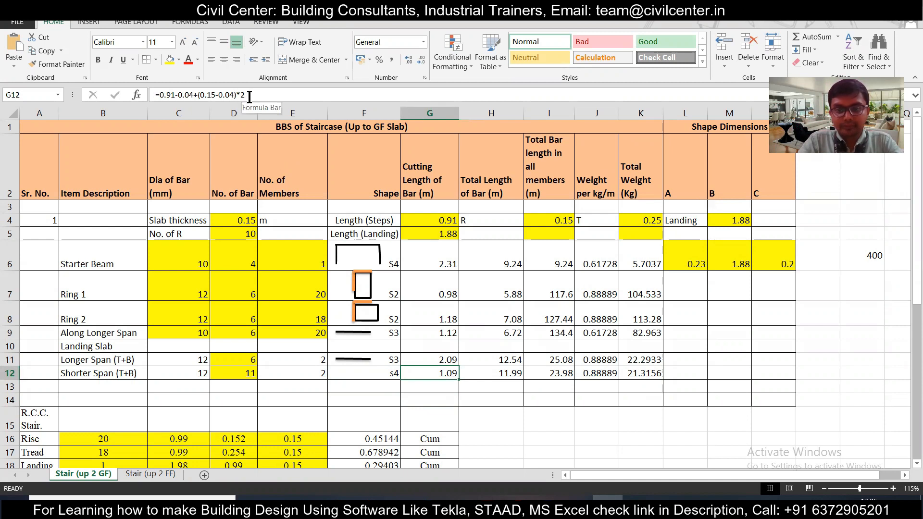
double_click(501, 371)
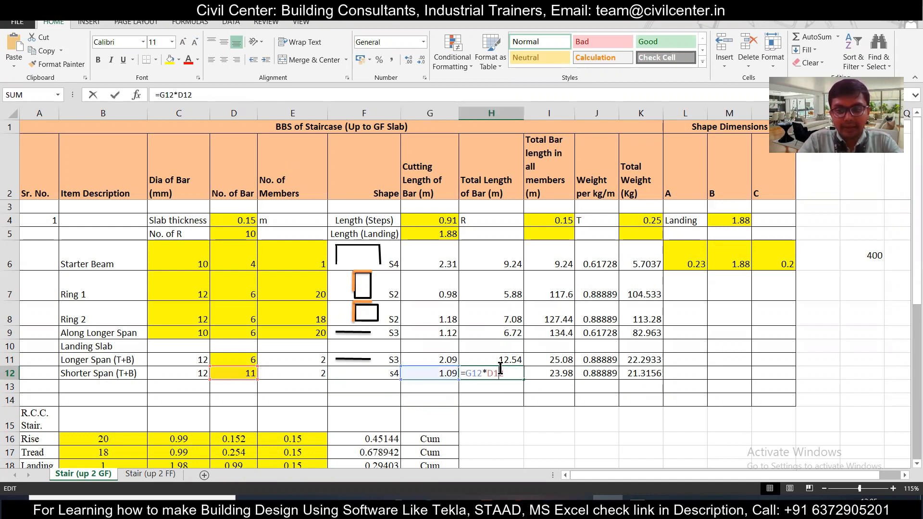
key(Escape)
double_click(556, 376)
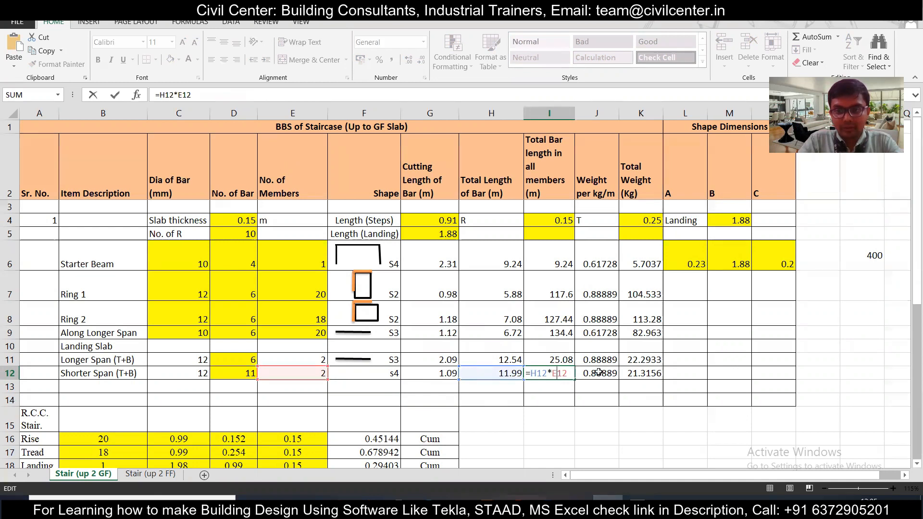
click(599, 373)
double_click(642, 373)
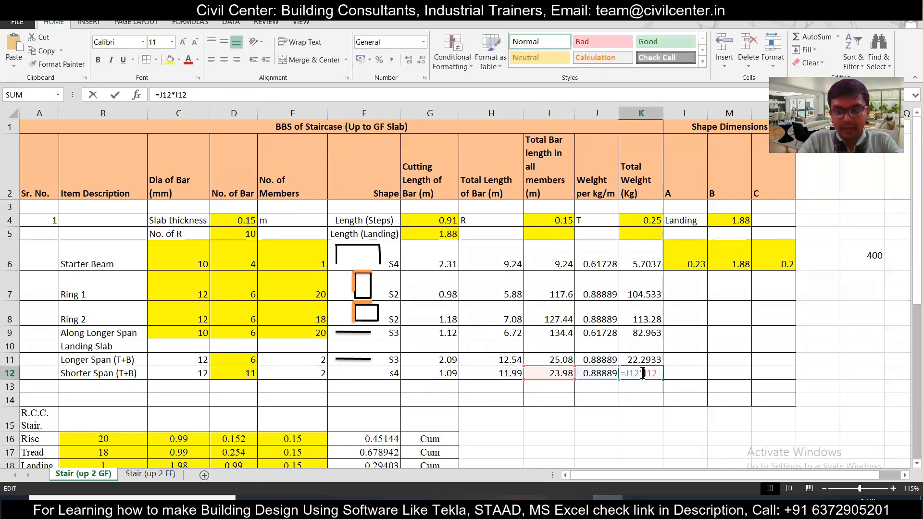
key(ctrl+Return)
scroll(617, 313, down, 2)
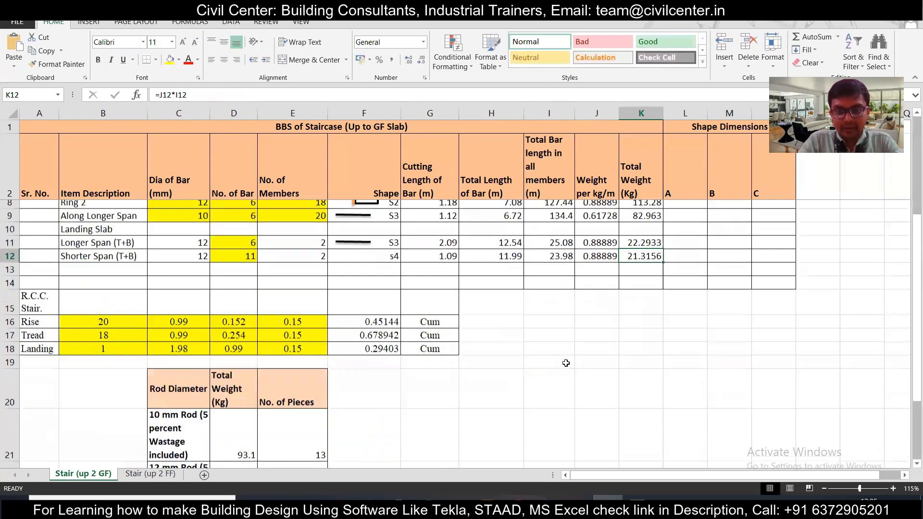
Step: Inspect the number of pieces formulas for the 10 mm and 12 mm rods in E21 and E22
scroll(617, 313, up, 2)
scroll(616, 313, down, 5)
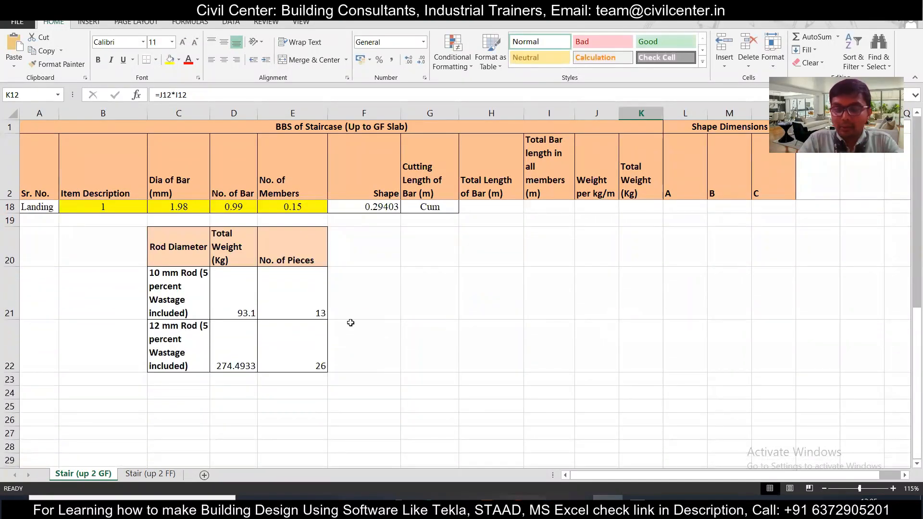
click(294, 304)
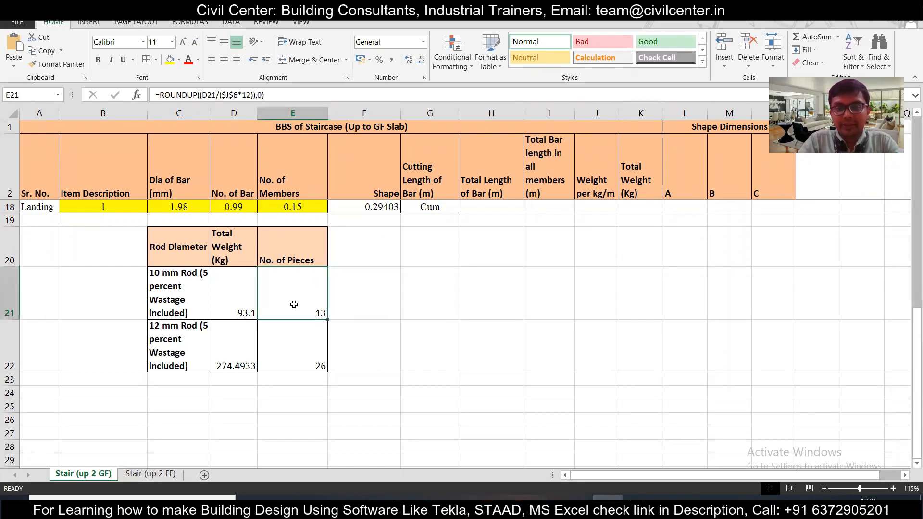
click(298, 349)
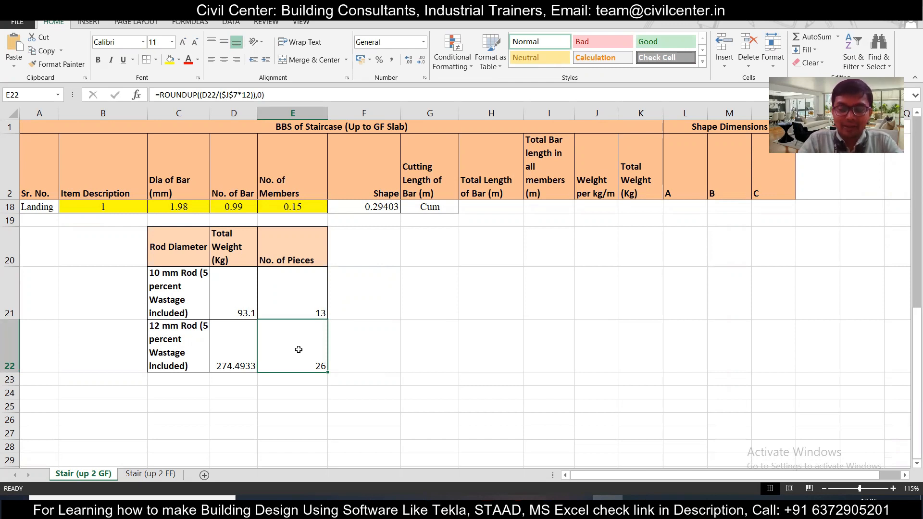
Step: Review the 10 mm rod total weight formula in D21 and trace its referenced cells in the schedule's Total Weight column
click(227, 310)
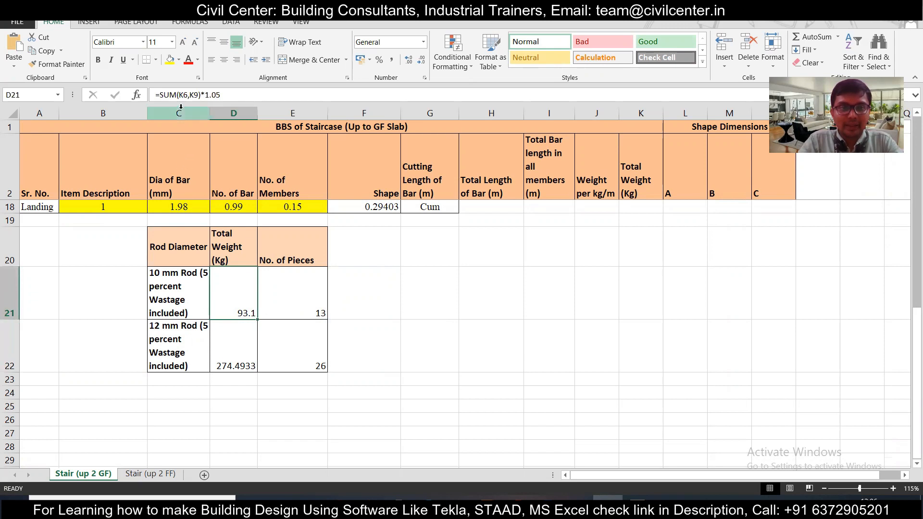
double_click(241, 295)
scroll(533, 363, up, 5)
scroll(533, 363, down, 4)
scroll(519, 380, up, 4)
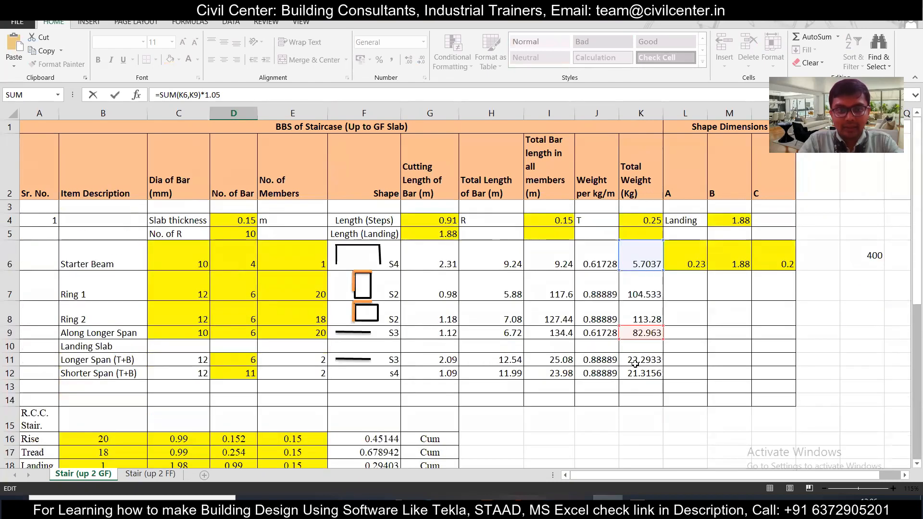
scroll(428, 346, down, 1)
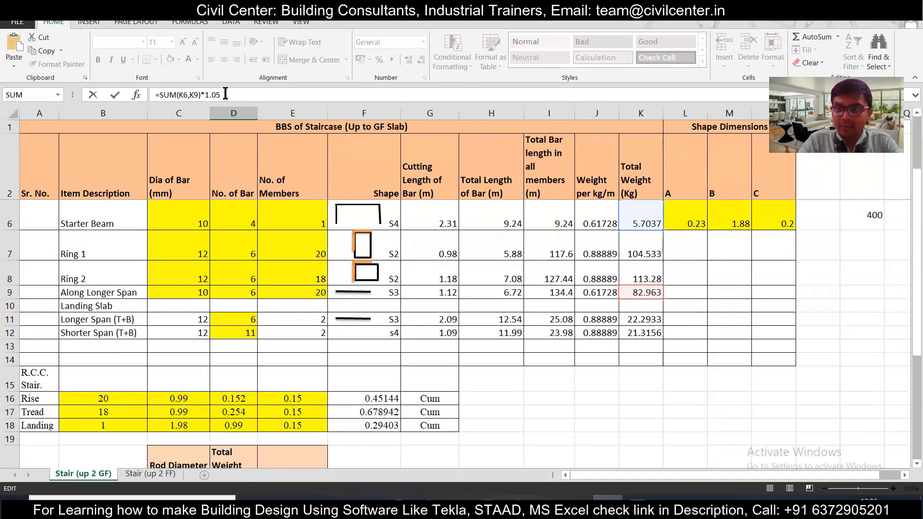
scroll(285, 274, down, 2)
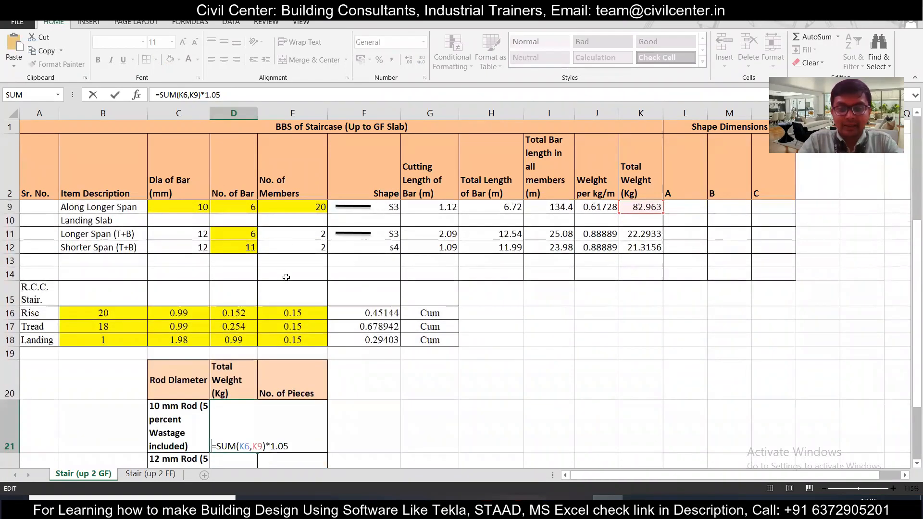
key(Return)
Step: Review the 10 mm rod ROUNDUP formula in E21, tracing its total weight and weight per metre references
double_click(305, 377)
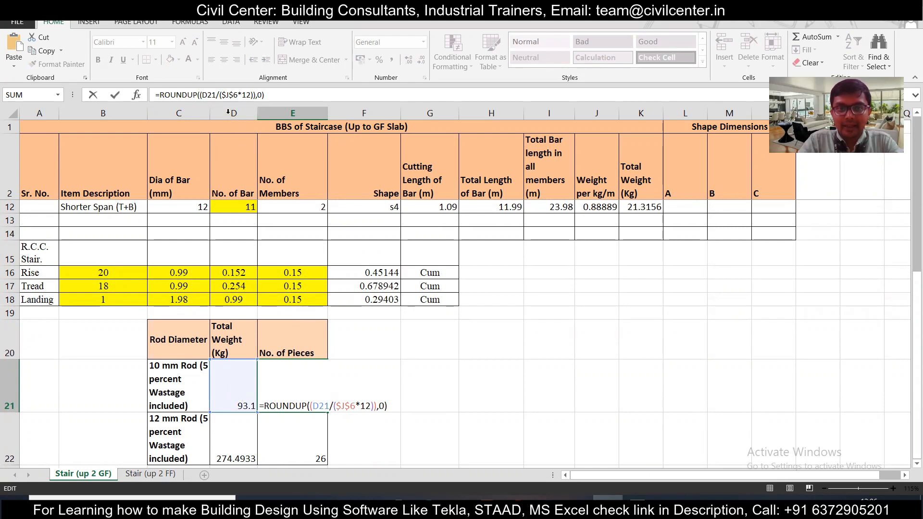
scroll(331, 214, up, 3)
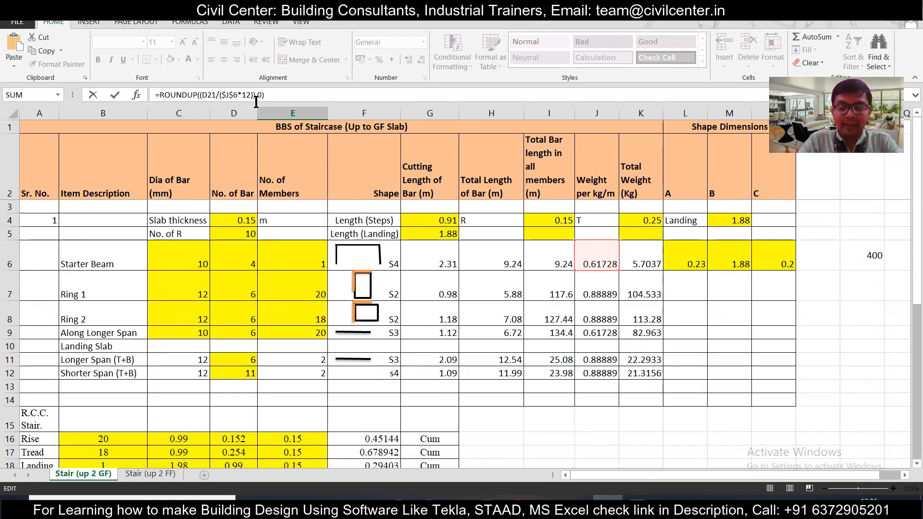
click(200, 95)
text(()
scroll(305, 287, down, 3)
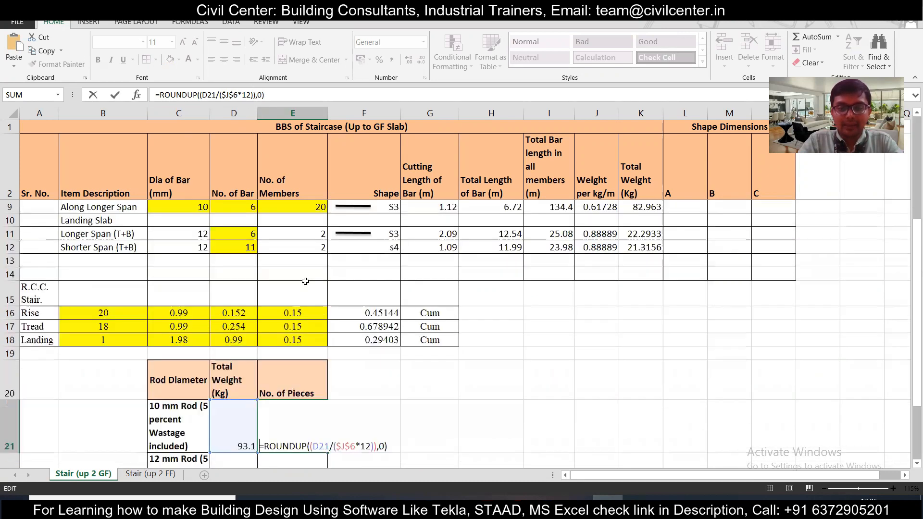
key(ctrl+Return)
scroll(299, 394, down, 2)
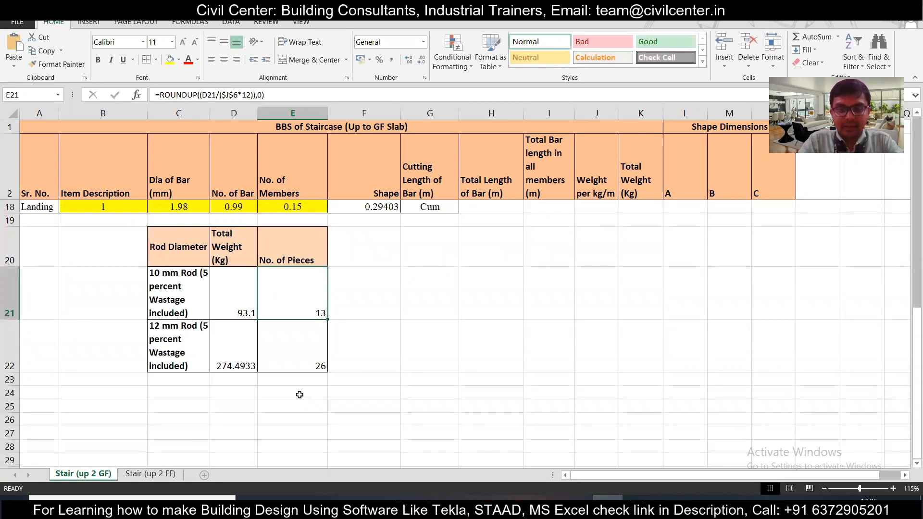
Step: Check the 12 mm rod total weight in D22 and pieces formula in E22 against the bar rows of the schedule
click(243, 344)
click(291, 346)
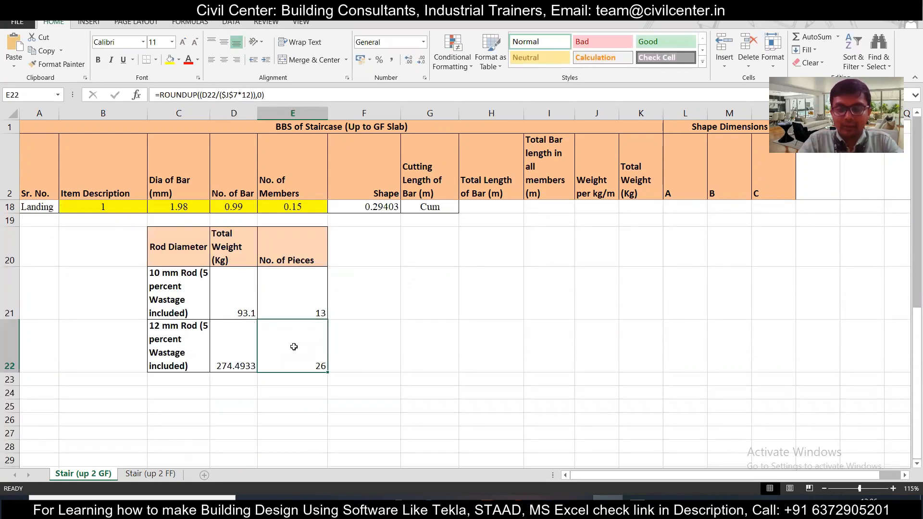
scroll(294, 346, up, 5)
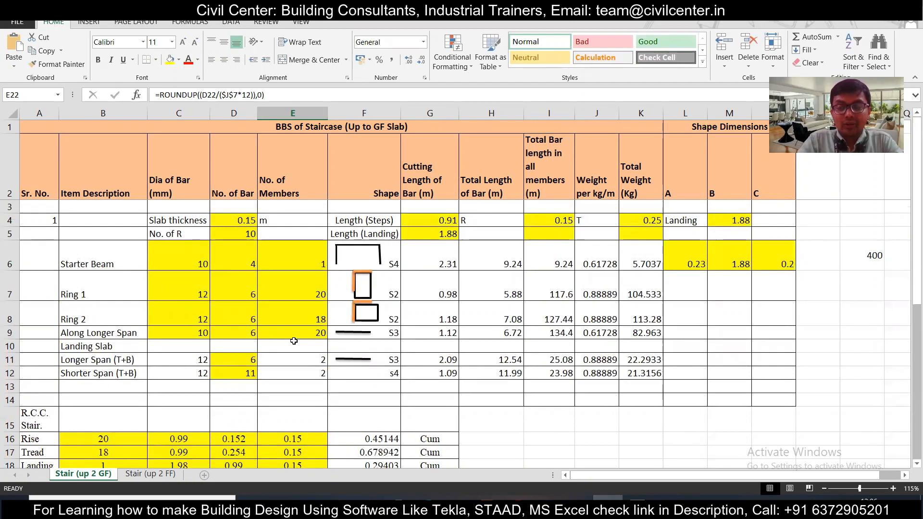
scroll(293, 340, down, 4)
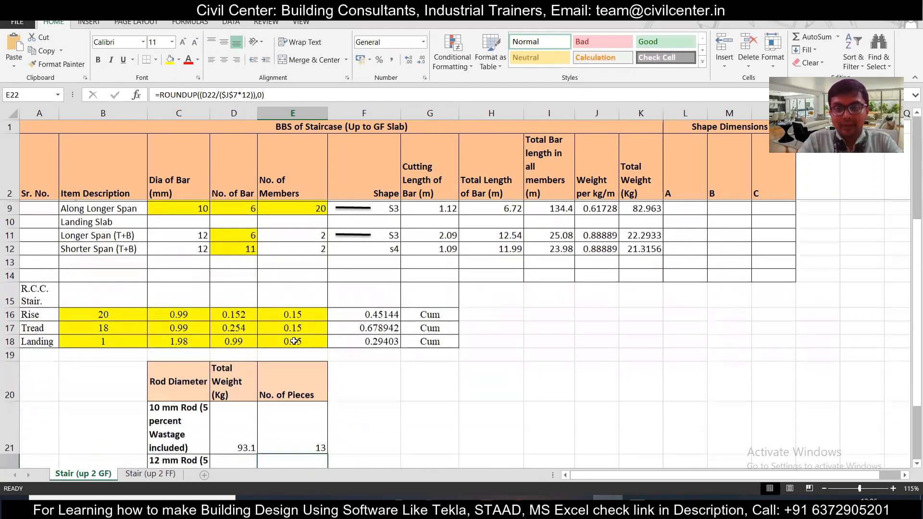